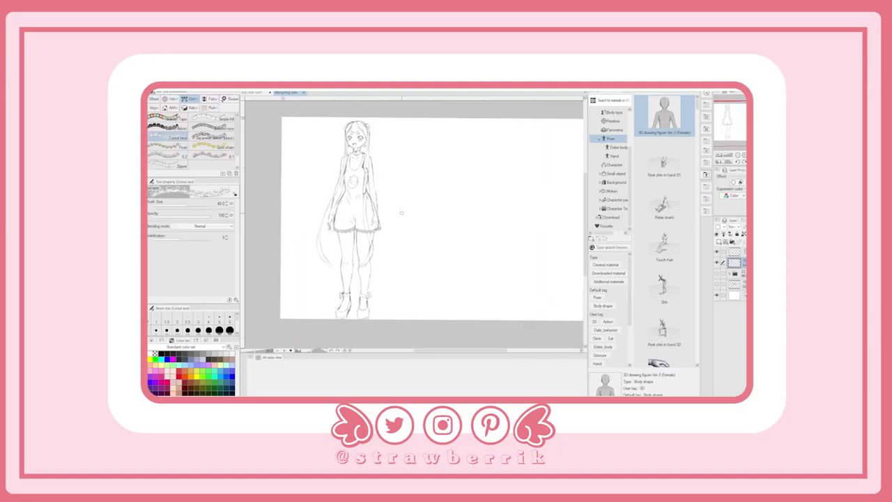
# Zoom in on the front figure's torso and switch from the Eraser to the Darker pencil
pyautogui.scroll(-2, 401, 213)
pyautogui.scroll(2, 418, 229)
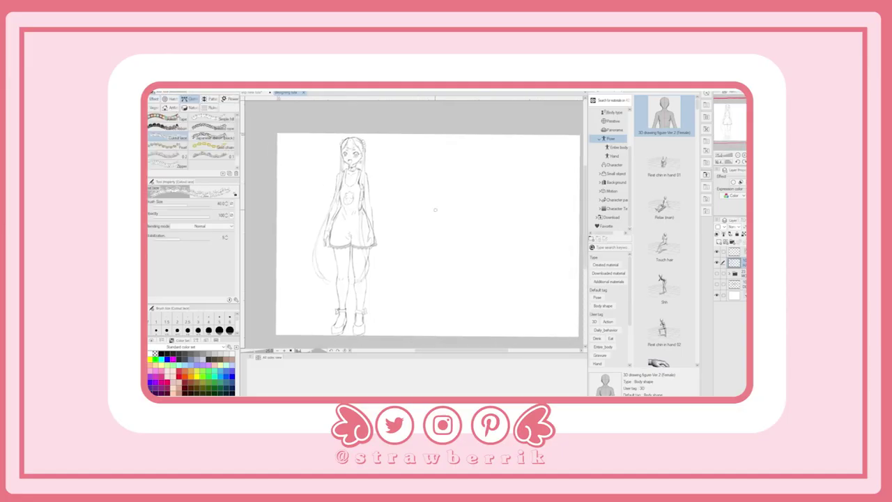
pyautogui.scroll(2, 435, 209)
pyautogui.press('e')
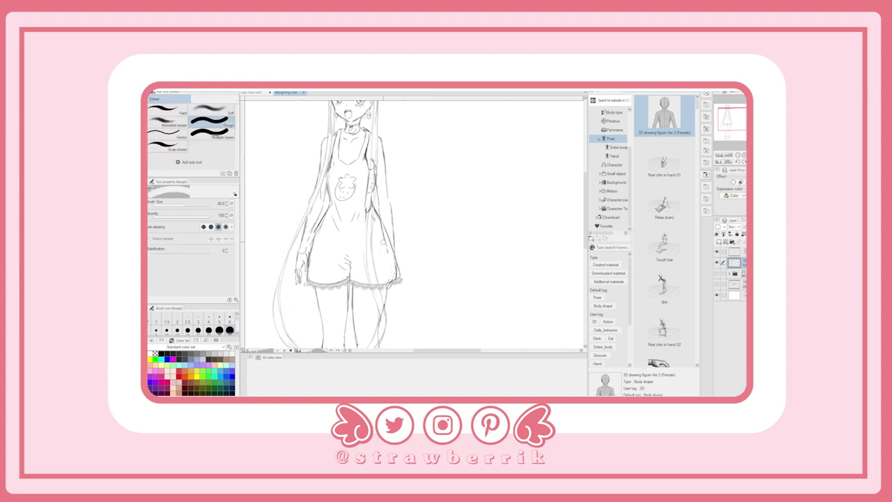
pyautogui.press('p')
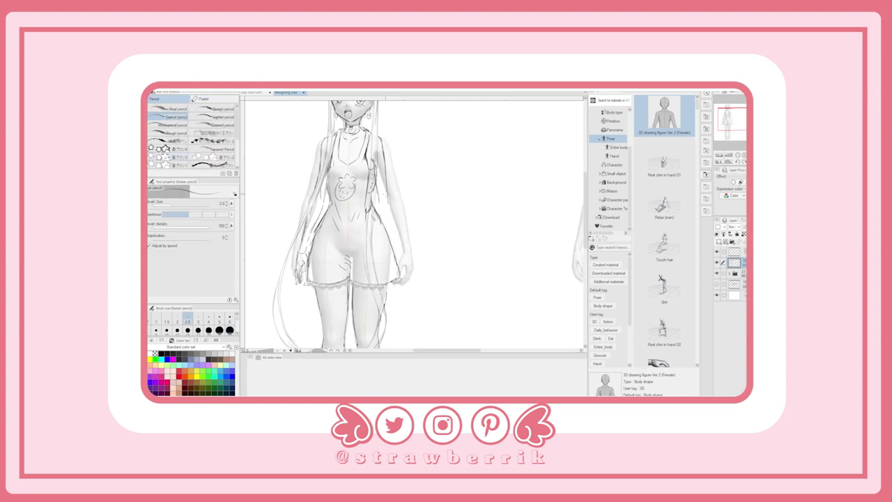
# Sketch the front figure's right arm, side and the fingers of the right hand
pyautogui.moveTo(379, 197)
pyautogui.mouseDown()
pyautogui.moveTo(415, 238)
pyautogui.moveTo(408, 259)
pyautogui.moveTo(425, 266)
pyautogui.moveTo(423, 278)
pyautogui.mouseUp()
pyautogui.moveTo(421, 270); pyautogui.dragTo(425, 283)
pyautogui.scroll(-3, 434, 234)
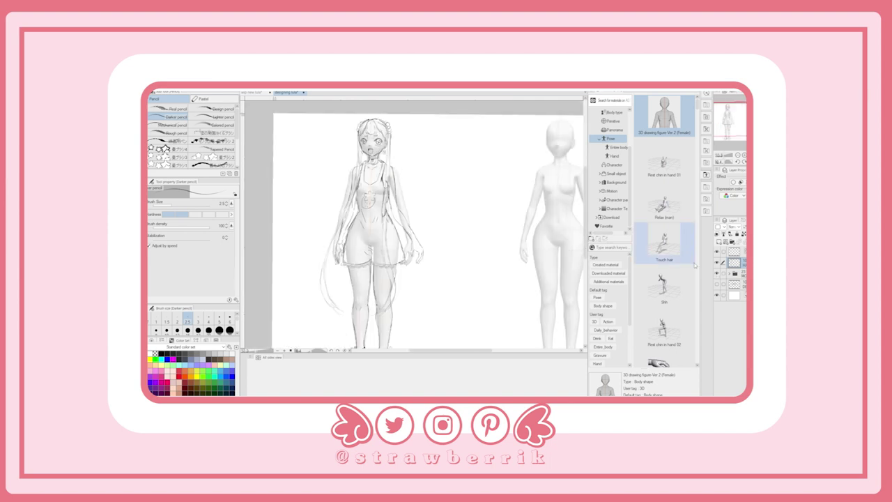
pyautogui.scroll(5, 433, 235)
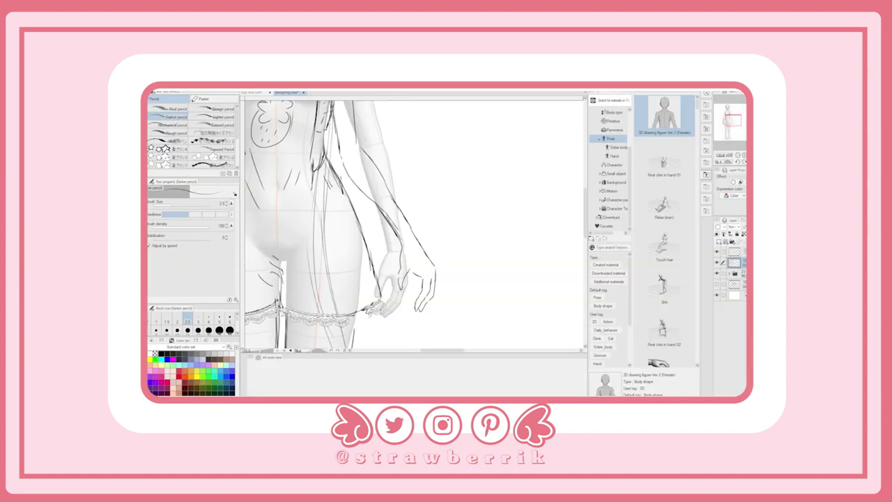
# Draw a beaded bracelet around the right wrist, then zoom out
pyautogui.moveTo(421, 231)
pyautogui.mouseDown()
pyautogui.moveTo(393, 240)
pyautogui.moveTo(413, 225)
pyautogui.mouseUp()
pyautogui.moveTo(400, 227); pyautogui.dragTo(407, 212)
pyautogui.moveTo(387, 221); pyautogui.dragTo(400, 215)
pyautogui.scroll(-3, 436, 207)
pyautogui.scroll(-4, 435, 207)
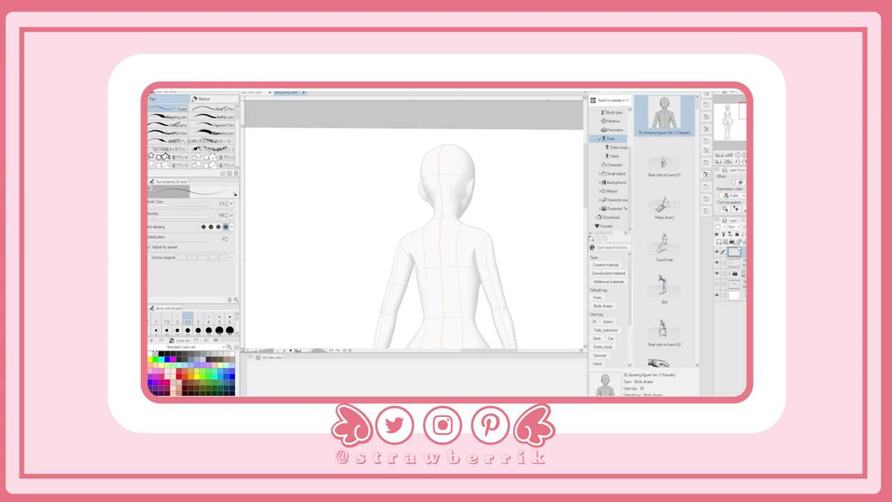
# Outline the back view's hair, jawline and both ears over the 3D figure's head
pyautogui.moveTo(427, 152)
pyautogui.mouseDown()
pyautogui.moveTo(433, 200)
pyautogui.moveTo(442, 144)
pyautogui.moveTo(465, 152)
pyautogui.moveTo(473, 183)
pyautogui.moveTo(434, 203)
pyautogui.moveTo(432, 226)
pyautogui.moveTo(453, 222)
pyautogui.mouseUp()
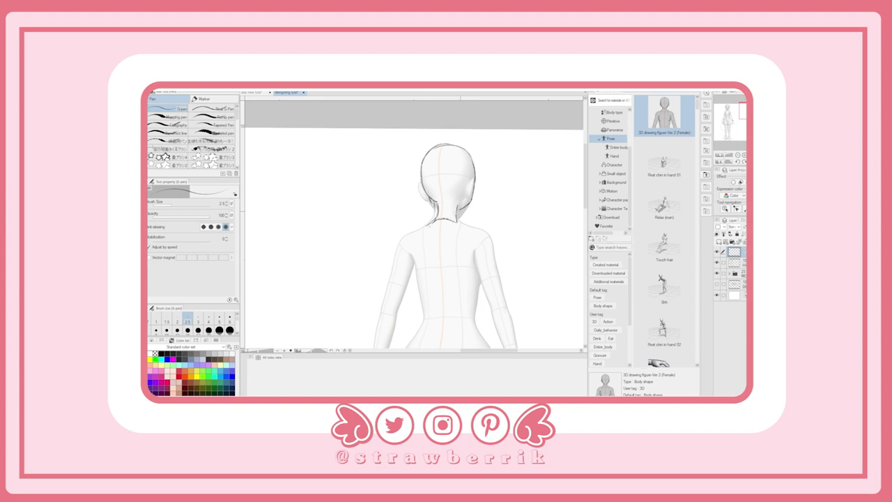
pyautogui.moveTo(473, 194)
pyautogui.mouseDown()
pyautogui.moveTo(462, 207)
pyautogui.moveTo(469, 198)
pyautogui.mouseUp()
pyautogui.moveTo(424, 181); pyautogui.dragTo(433, 211)
# Switch to the pencil, undo the short neck stroke, and zoom out to show both figures
pyautogui.press('p')
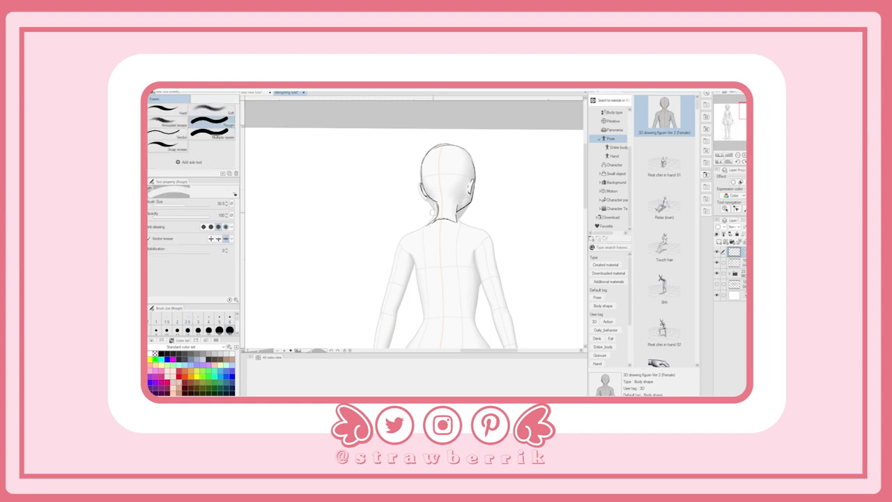
pyautogui.hotkey('ctrl', 'z')
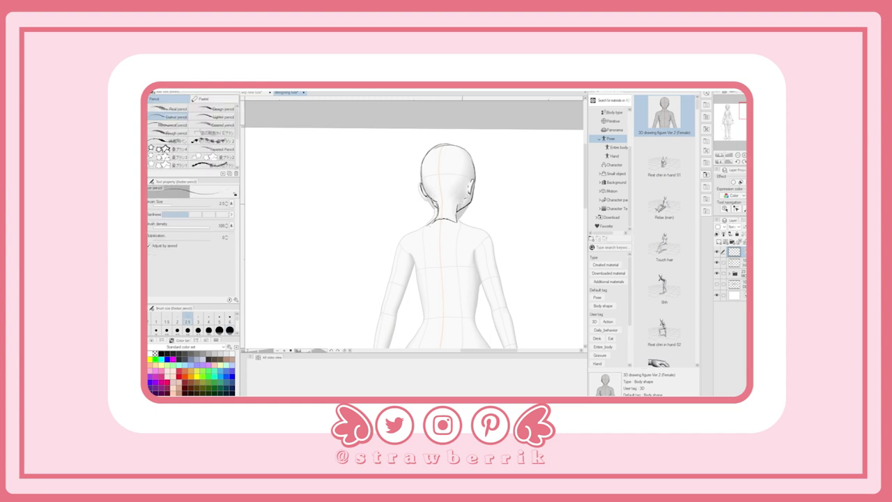
pyautogui.scroll(-2, 411, 223)
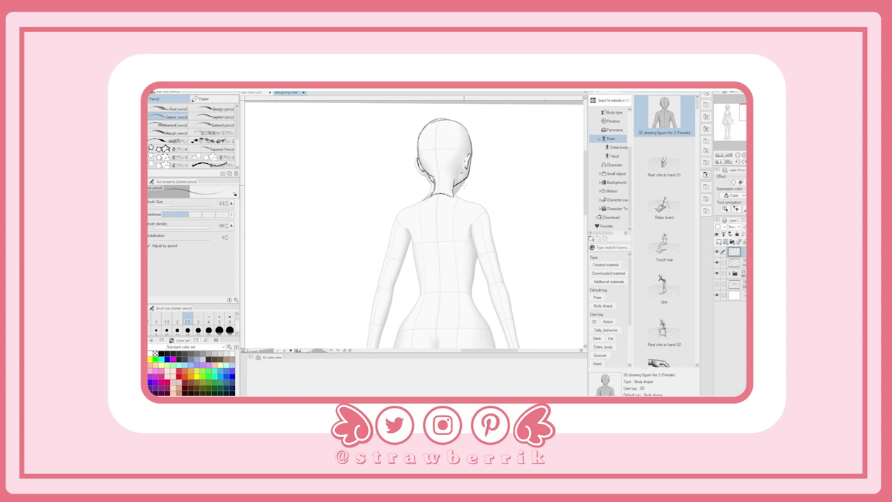
pyautogui.hotkey('ctrl', '-')
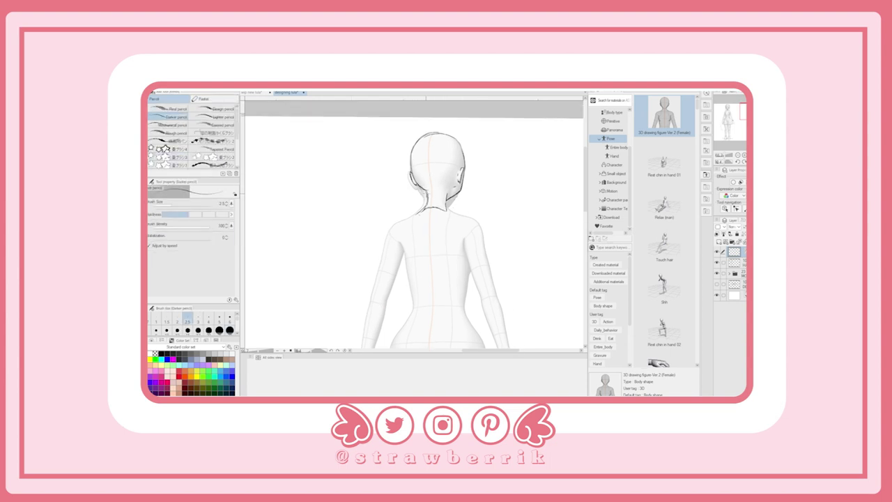
pyautogui.hotkey('ctrl', '-')
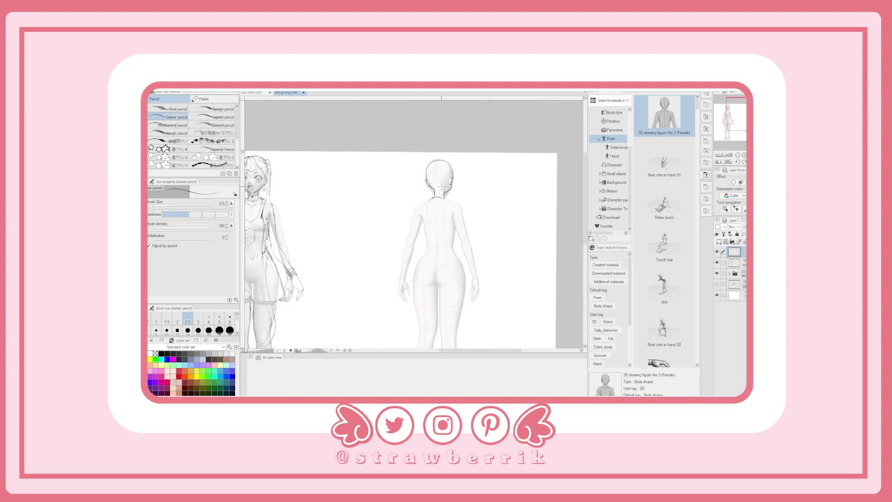
# Sketch the back figure's head, neck and left shoulder-to-arm line
pyautogui.hotkey('ctrl', '+')
pyautogui.hotkey('ctrl', '+')
pyautogui.moveTo(426, 168)
pyautogui.mouseDown()
pyautogui.moveTo(411, 195)
pyautogui.moveTo(418, 201)
pyautogui.mouseUp()
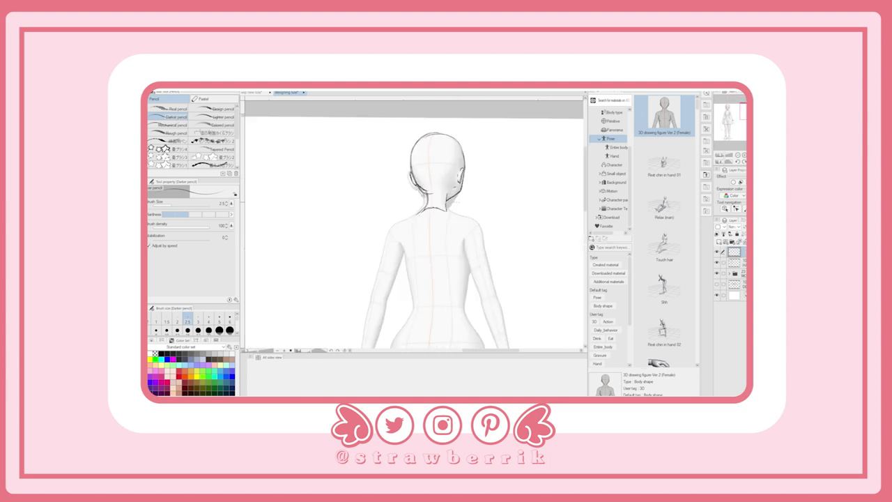
pyautogui.hotkey('ctrl', '-')
pyautogui.moveTo(459, 177)
pyautogui.mouseDown()
pyautogui.moveTo(436, 192)
pyautogui.moveTo(414, 291)
pyautogui.mouseUp()
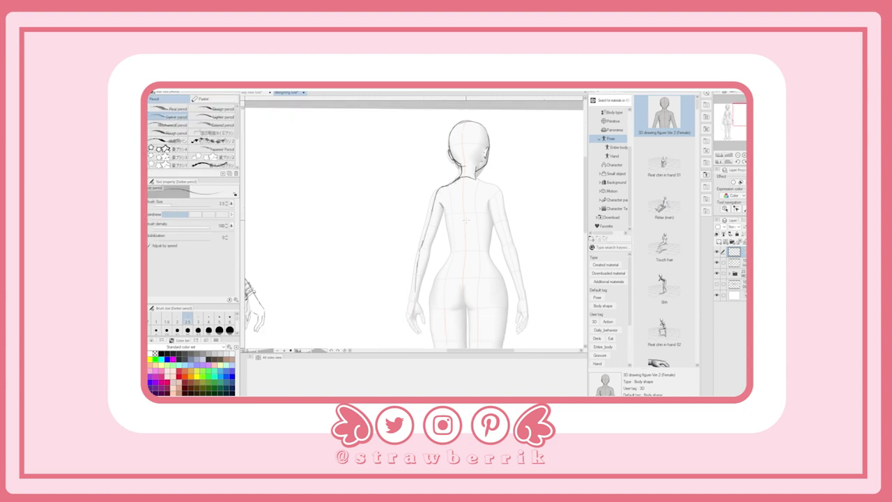
pyautogui.hotkey('ctrl', '-')
pyautogui.hotkey('ctrl', '+')
pyautogui.hotkey('ctrl', '+')
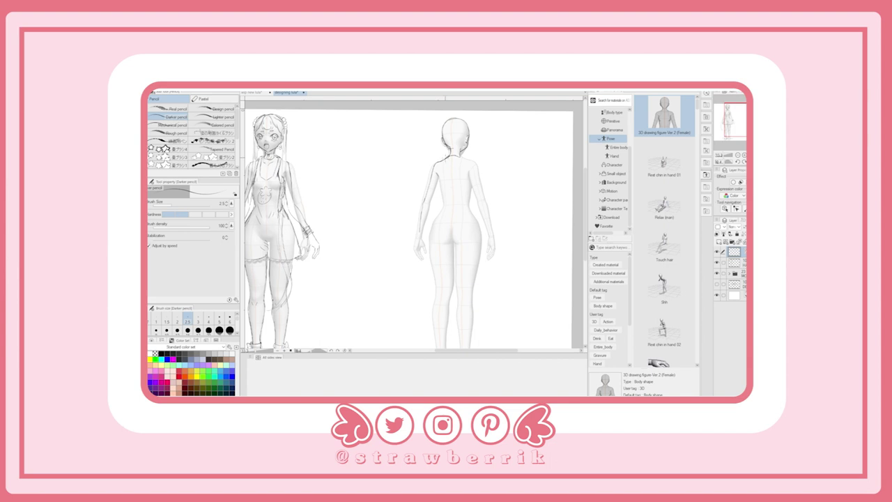
# Sketch the overall straps along the shoulders, right arm and neck
pyautogui.moveTo(440, 159)
pyautogui.mouseDown()
pyautogui.moveTo(443, 180)
pyautogui.moveTo(477, 168)
pyautogui.moveTo(485, 213)
pyautogui.mouseUp()
pyautogui.moveTo(465, 154); pyautogui.dragTo(464, 199)
pyautogui.moveTo(437, 205); pyautogui.dragTo(442, 210)
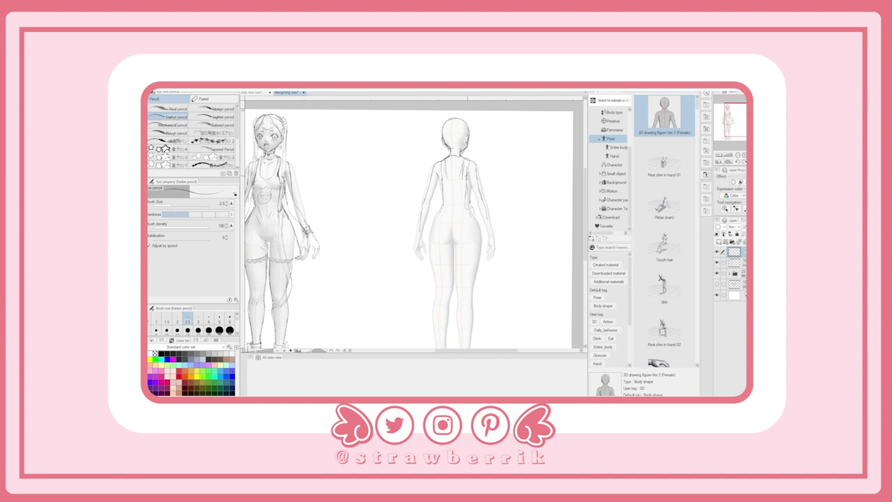
pyautogui.scroll(2, 484, 194)
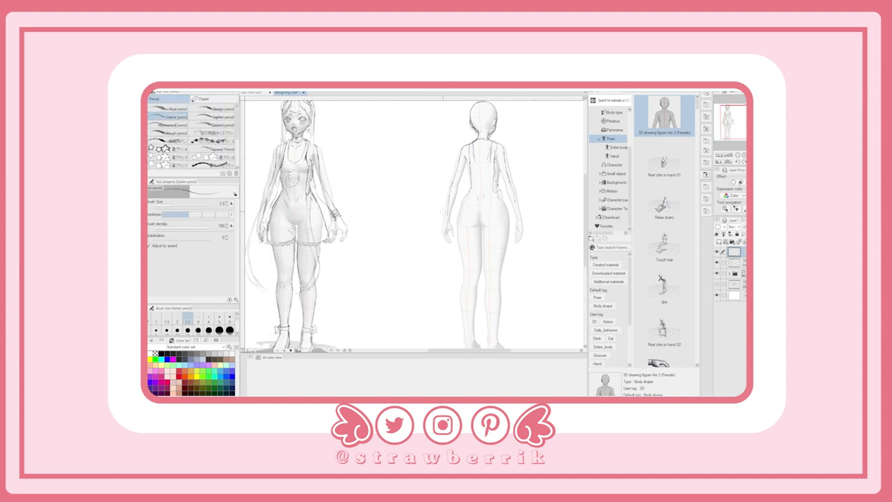
# Sketch the back's centre line and both hip contours, briefly hiding the sketch layer to check
pyautogui.moveTo(502, 195)
pyautogui.mouseDown()
pyautogui.moveTo(514, 237)
pyautogui.moveTo(478, 238)
pyautogui.mouseUp()
pyautogui.moveTo(456, 205)
pyautogui.mouseDown()
pyautogui.moveTo(460, 233)
pyautogui.moveTo(481, 241)
pyautogui.mouseUp()
pyautogui.moveTo(418, 209); pyautogui.dragTo(408, 245)
pyautogui.moveTo(480, 191)
pyautogui.mouseDown()
pyautogui.moveTo(465, 196)
pyautogui.moveTo(458, 232)
pyautogui.mouseUp()
pyautogui.click(716, 273)
pyautogui.click(716, 273)
pyautogui.moveTo(487, 192)
pyautogui.mouseDown()
pyautogui.moveTo(511, 265)
pyautogui.moveTo(507, 282)
pyautogui.mouseUp()
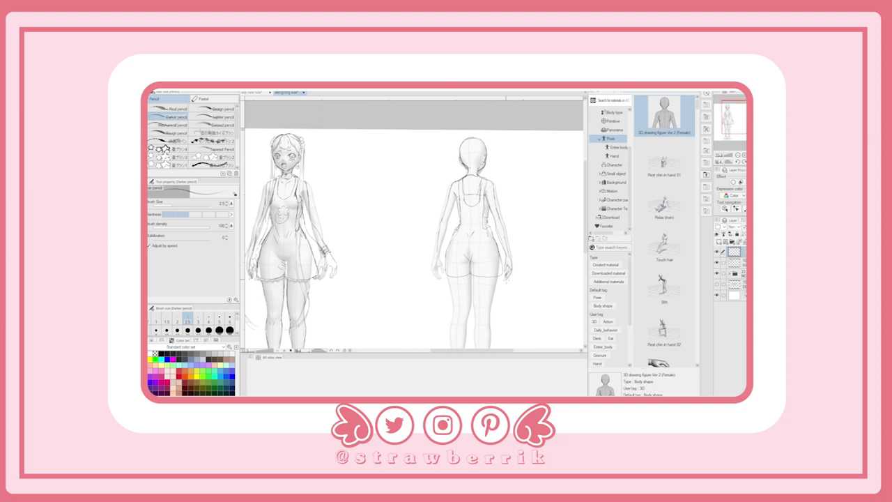
# Draw a bracelet on the back figure's left wrist
pyautogui.scroll(1, 520, 252)
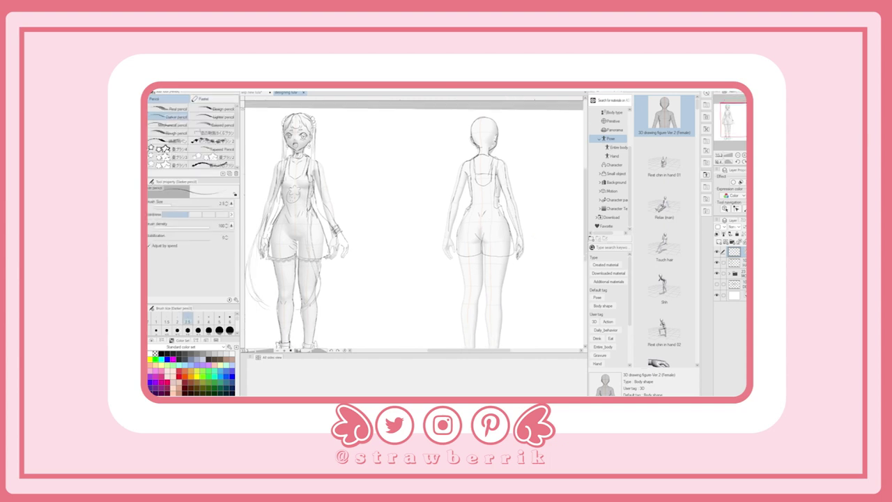
pyautogui.moveTo(448, 249)
pyautogui.mouseDown()
pyautogui.moveTo(452, 257)
pyautogui.moveTo(467, 179)
pyautogui.mouseUp()
pyautogui.moveTo(443, 232); pyautogui.dragTo(455, 234)
# Add lace trim to both figures' shorts hems with the Decoration lace brush
pyautogui.hotkey('ctrl', '+')
pyautogui.press('b')
pyautogui.moveTo(293, 252); pyautogui.dragTo(301, 254)
pyautogui.moveTo(434, 250); pyautogui.dragTo(491, 243)
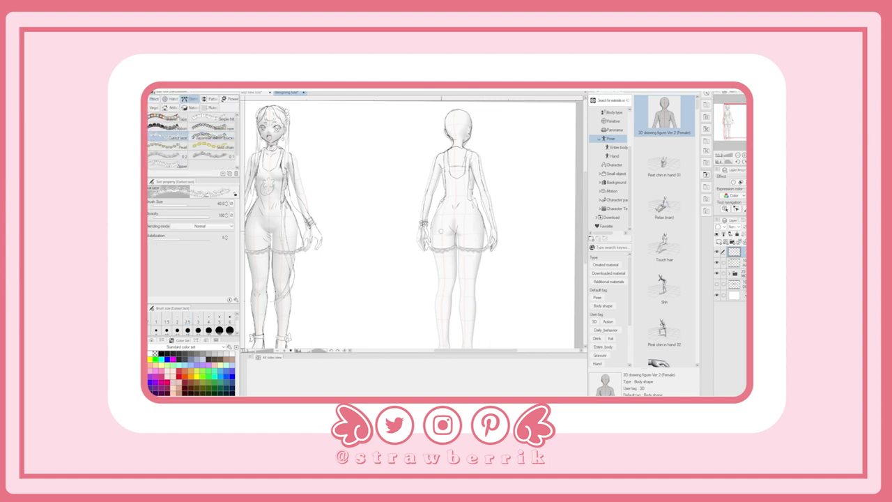
pyautogui.hotkey('ctrl', '-')
pyautogui.press('p')
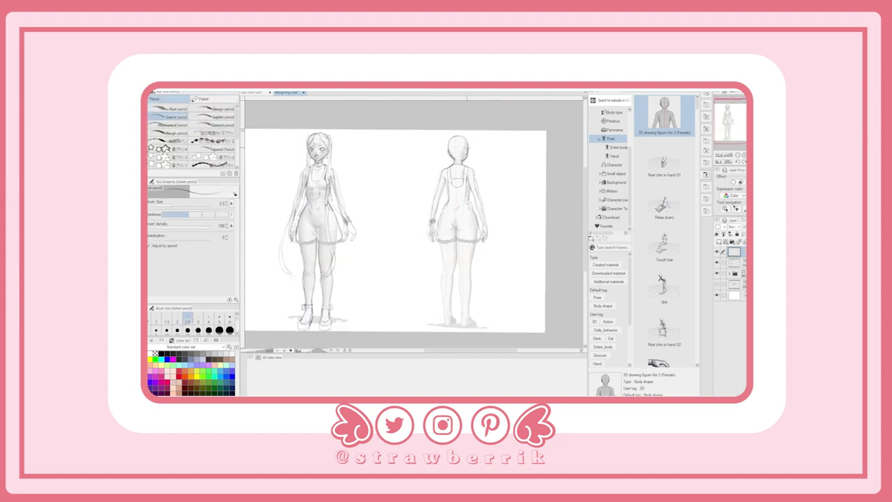
pyautogui.scroll(2, 467, 147)
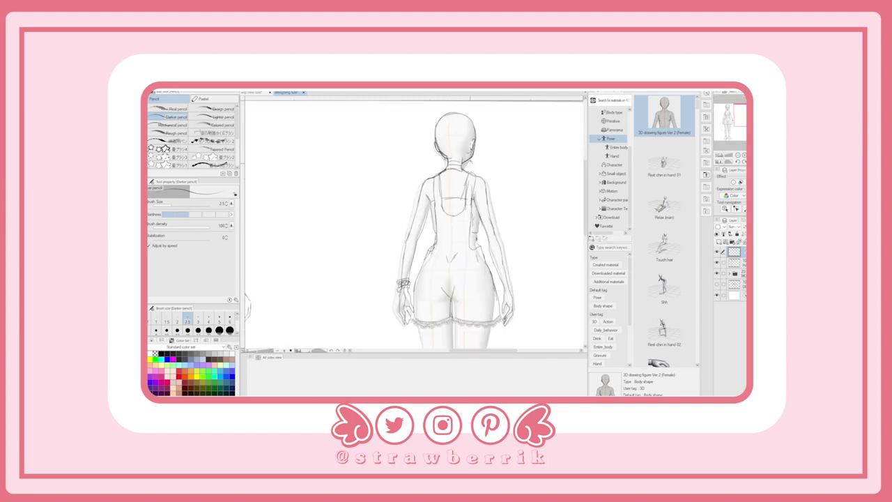
# Draw the back view's long twin tails and bow-trimmed ankle shoes, then fit both figures in view
pyautogui.moveTo(436, 164); pyautogui.dragTo(443, 170)
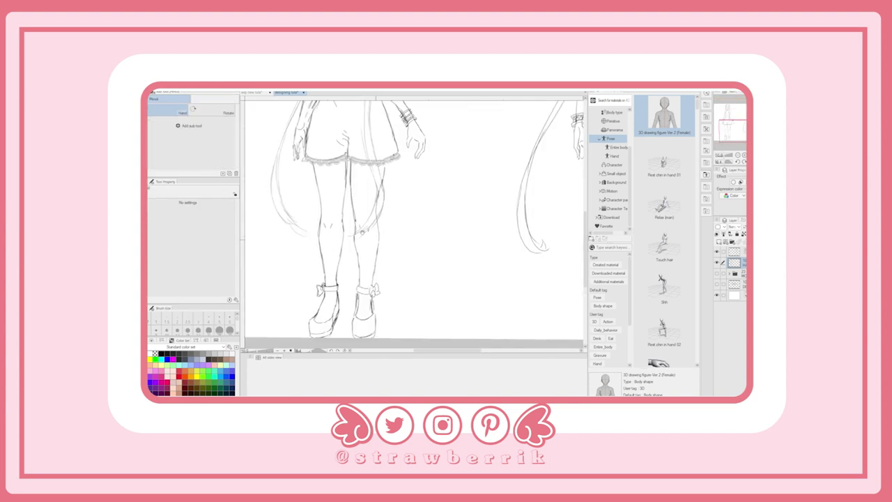
pyautogui.hotkey('ctrl', '0')
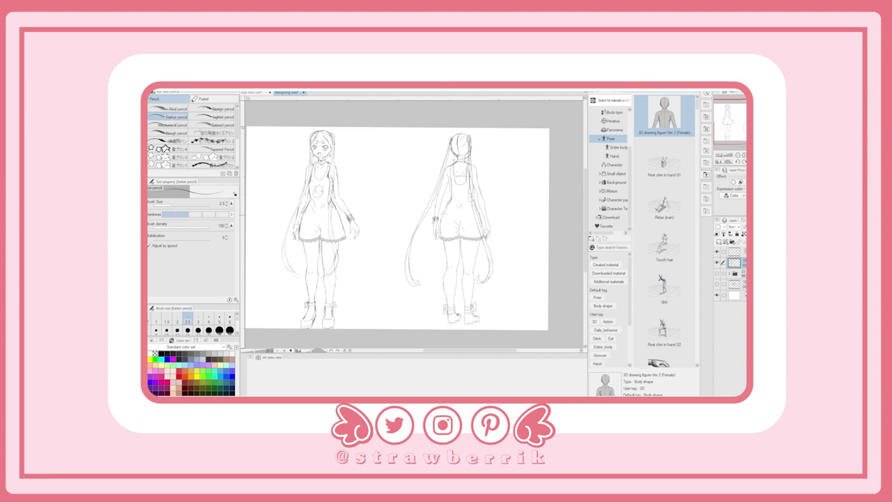
pyautogui.moveTo(502, 190); pyautogui.dragTo(528, 176)
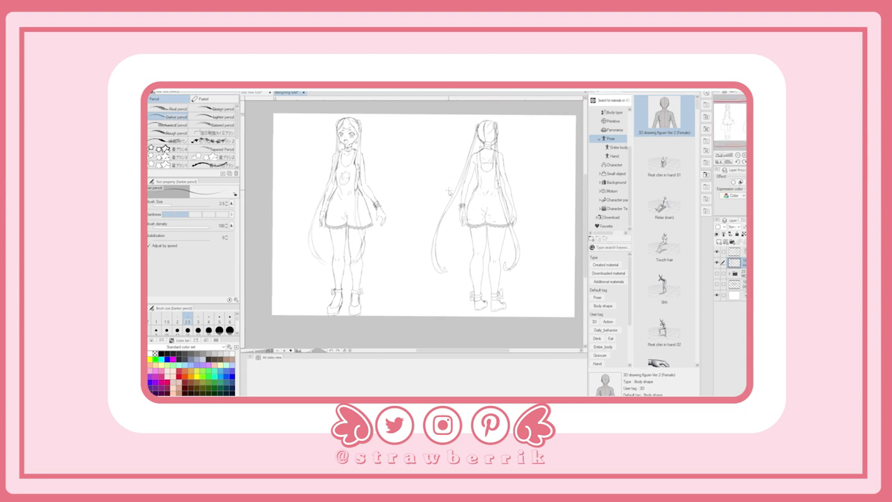
pyautogui.scroll(3, 347, 214)
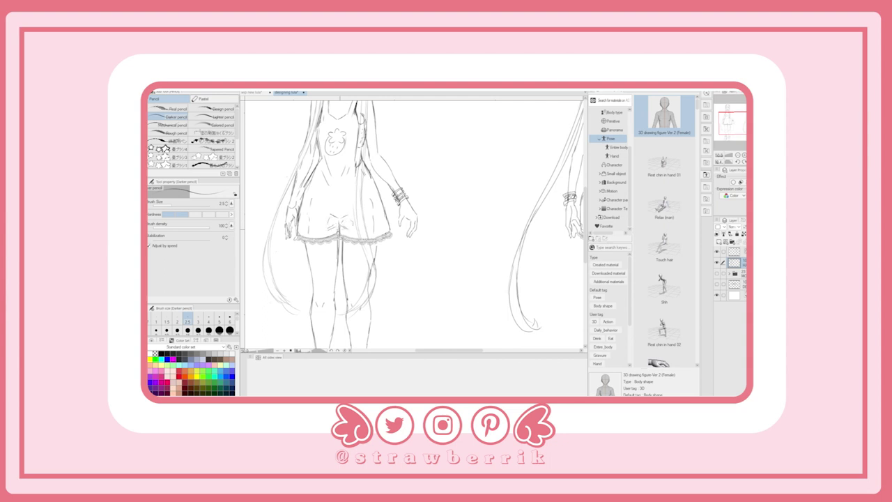
pyautogui.scroll(-3, 339, 227)
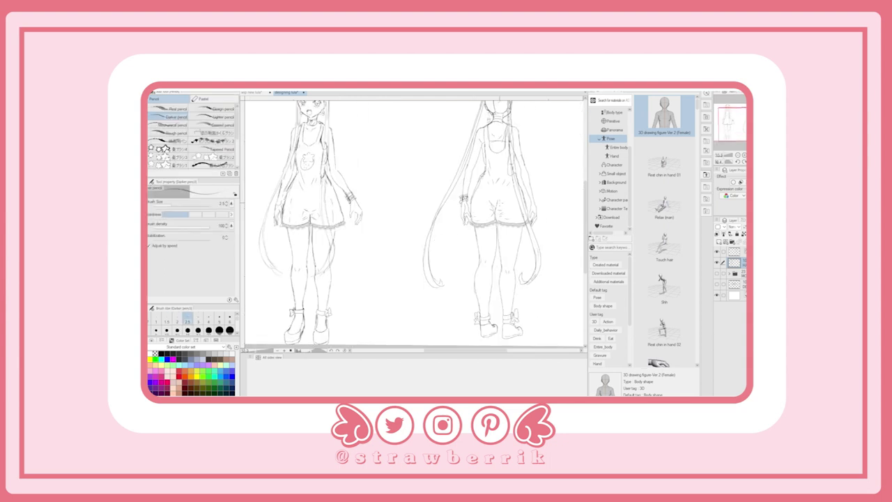
pyautogui.scroll(1, 414, 224)
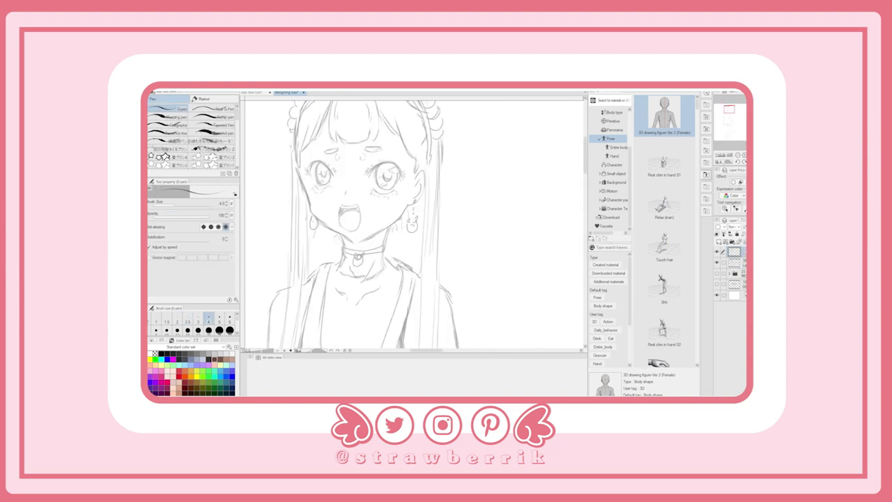
# Ink both cheeks down to the chin and the ear beside the right cheek
pyautogui.moveTo(300, 169)
pyautogui.mouseDown()
pyautogui.moveTo(311, 213)
pyautogui.moveTo(353, 243)
pyautogui.mouseUp()
pyautogui.moveTo(407, 202); pyautogui.dragTo(353, 244)
pyautogui.hotkey('ctrl', 'z')
pyautogui.moveTo(413, 174)
pyautogui.mouseDown()
pyautogui.moveTo(425, 187)
pyautogui.moveTo(412, 200)
pyautogui.mouseUp()
pyautogui.moveTo(348, 209); pyautogui.dragTo(357, 217)
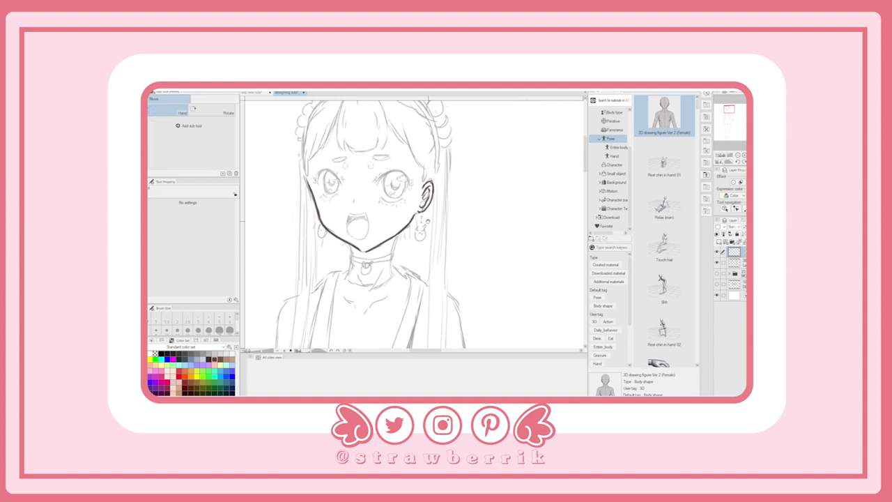
# Ink both eyes' lids and irises, the forehead ovals and the mouth outline
pyautogui.moveTo(374, 182)
pyautogui.mouseDown()
pyautogui.moveTo(399, 169)
pyautogui.moveTo(412, 184)
pyautogui.moveTo(381, 187)
pyautogui.moveTo(389, 197)
pyautogui.mouseUp()
pyautogui.moveTo(404, 177)
pyautogui.mouseDown()
pyautogui.moveTo(394, 200)
pyautogui.moveTo(401, 203)
pyautogui.moveTo(399, 186)
pyautogui.mouseUp()
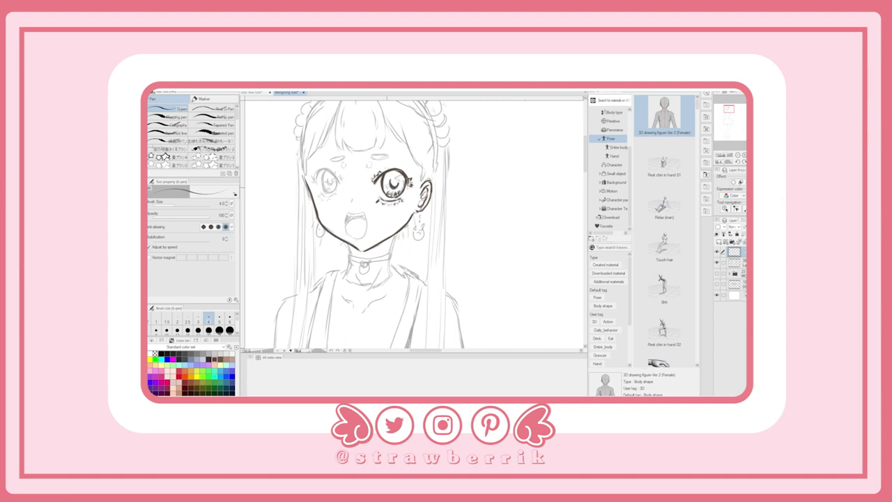
pyautogui.moveTo(325, 169)
pyautogui.mouseDown()
pyautogui.moveTo(323, 191)
pyautogui.moveTo(337, 187)
pyautogui.mouseUp()
pyautogui.moveTo(327, 177)
pyautogui.mouseDown()
pyautogui.moveTo(330, 189)
pyautogui.moveTo(338, 170)
pyautogui.moveTo(335, 195)
pyautogui.mouseUp()
pyautogui.moveTo(345, 163)
pyautogui.mouseDown()
pyautogui.moveTo(337, 155)
pyautogui.moveTo(333, 162)
pyautogui.mouseUp()
pyautogui.moveTo(372, 159)
pyautogui.mouseDown()
pyautogui.moveTo(386, 155)
pyautogui.moveTo(373, 158)
pyautogui.mouseUp()
pyautogui.moveTo(347, 213)
pyautogui.mouseDown()
pyautogui.moveTo(365, 211)
pyautogui.moveTo(345, 231)
pyautogui.mouseUp()
pyautogui.moveTo(346, 232)
pyautogui.mouseDown()
pyautogui.moveTo(359, 238)
pyautogui.moveTo(364, 215)
pyautogui.mouseUp()
pyautogui.scroll(-2, 355, 223)
pyautogui.scroll(3, 399, 214)
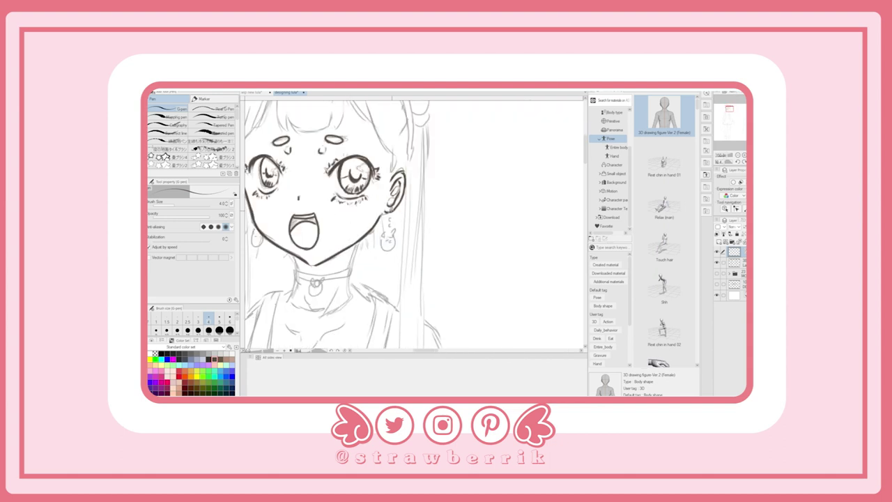
# Set the Vector eraser to erase whole line sections and show the rough sketch layer again
pyautogui.press('e')
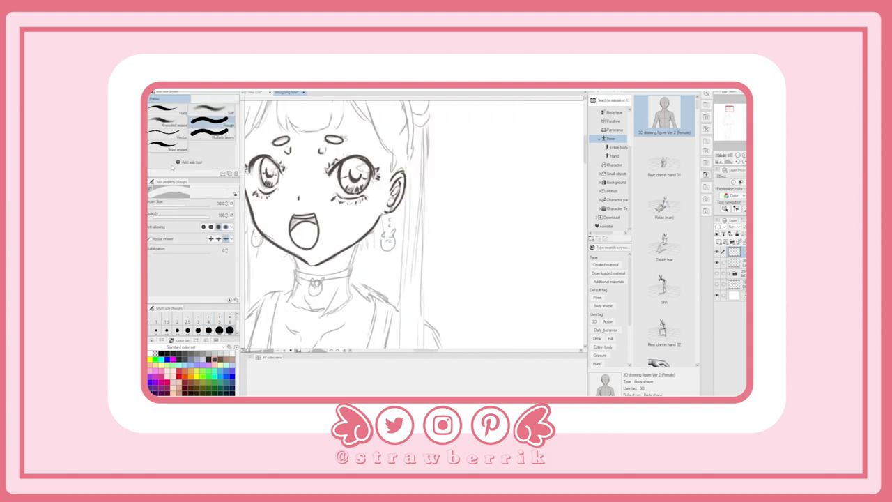
pyautogui.click(167, 134)
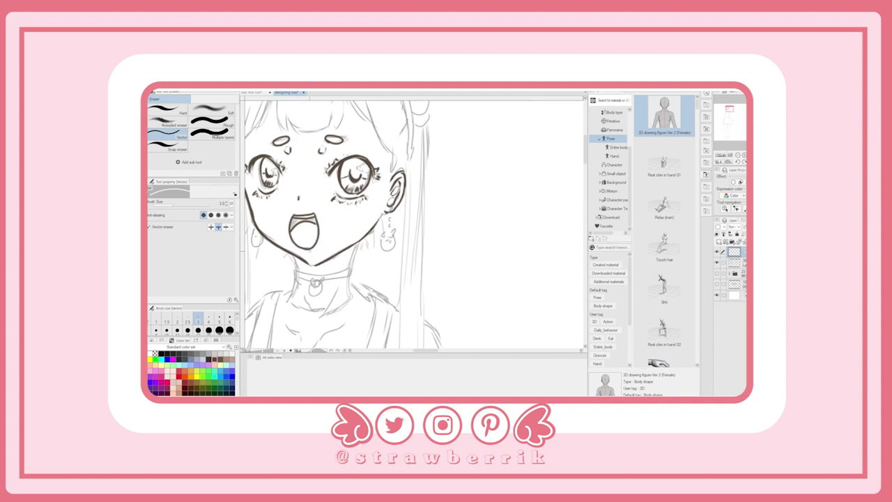
pyautogui.moveTo(311, 246); pyautogui.dragTo(329, 244)
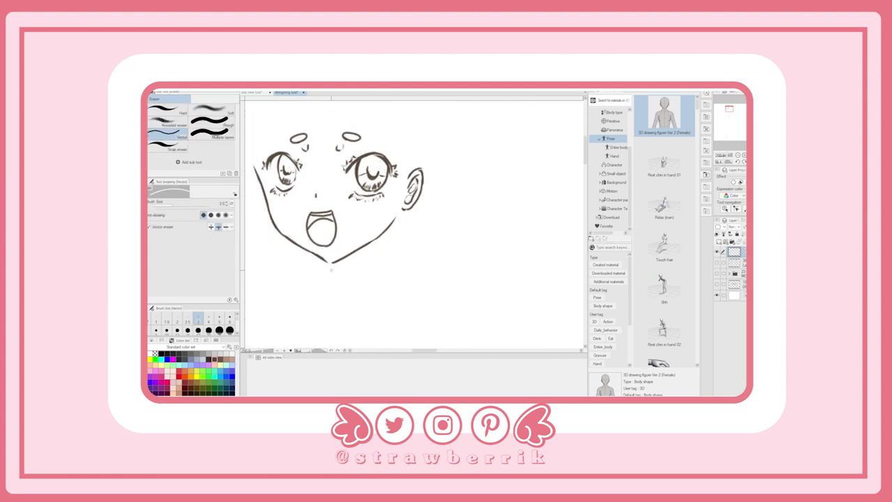
pyautogui.scroll(2, 331, 269)
pyautogui.click(716, 262)
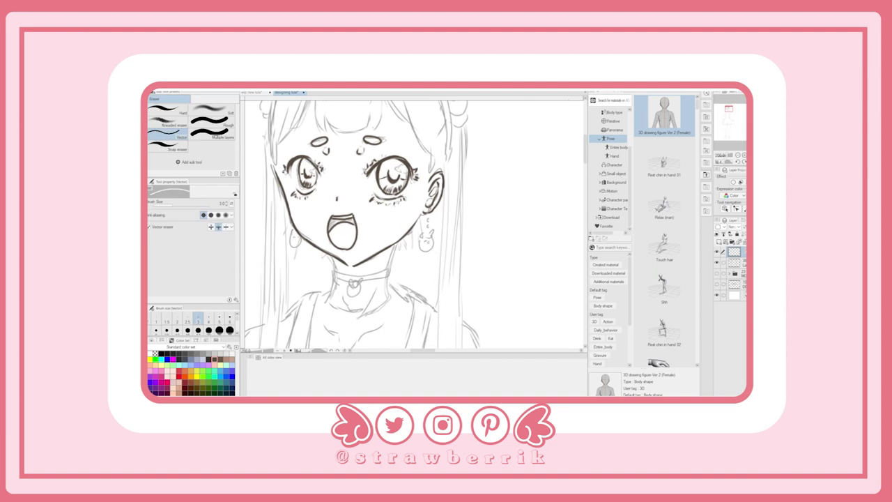
# Ink a dangling star earring and a hoop earring below the ears
pyautogui.press('p')
pyautogui.moveTo(428, 206)
pyautogui.mouseDown()
pyautogui.moveTo(425, 233)
pyautogui.moveTo(435, 243)
pyautogui.mouseUp()
pyautogui.moveTo(289, 232)
pyautogui.mouseDown()
pyautogui.moveTo(300, 238)
pyautogui.moveTo(295, 250)
pyautogui.mouseUp()
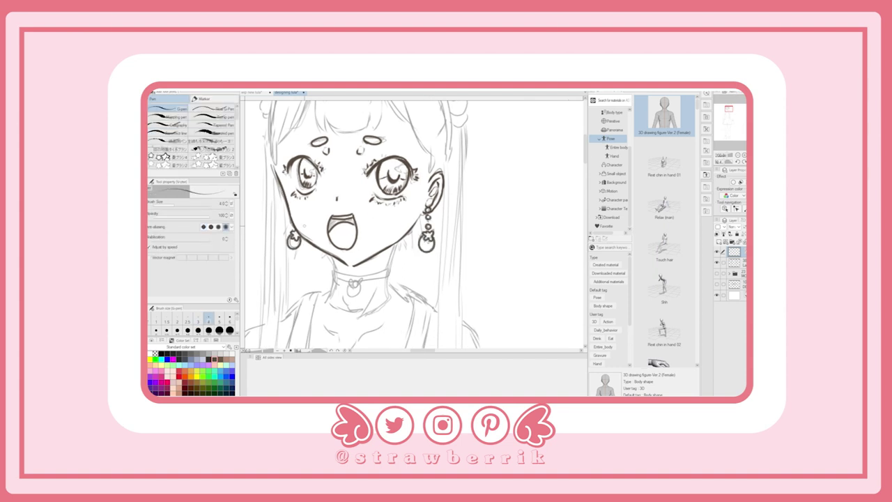
# Ink the centre hair part, the bangs across the forehead and the long right bang
pyautogui.moveTo(348, 209); pyautogui.dragTo(356, 272)
pyautogui.moveTo(343, 118); pyautogui.dragTo(328, 142)
pyautogui.hotkey('ctrl', 'z')
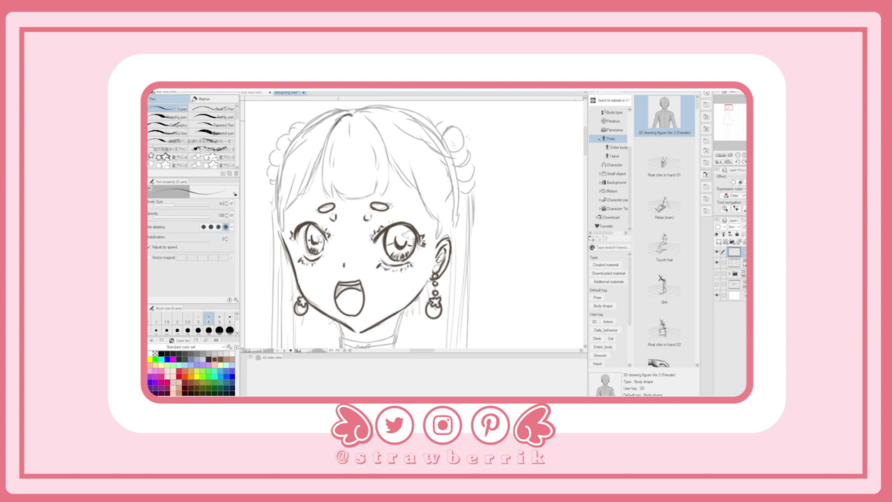
pyautogui.moveTo(344, 112)
pyautogui.mouseDown()
pyautogui.moveTo(329, 195)
pyautogui.moveTo(344, 200)
pyautogui.moveTo(376, 184)
pyautogui.moveTo(387, 194)
pyautogui.mouseUp()
pyautogui.moveTo(372, 197)
pyautogui.mouseDown()
pyautogui.moveTo(381, 185)
pyautogui.moveTo(382, 198)
pyautogui.mouseUp()
pyautogui.moveTo(371, 142); pyautogui.dragTo(378, 173)
pyautogui.moveTo(350, 120); pyautogui.dragTo(348, 130)
pyautogui.moveTo(344, 124); pyautogui.dragTo(333, 175)
# Ink the side bang strands and the left and upper hair outline
pyautogui.moveTo(386, 153)
pyautogui.mouseDown()
pyautogui.moveTo(416, 193)
pyautogui.moveTo(439, 252)
pyautogui.mouseUp()
pyautogui.moveTo(322, 154); pyautogui.dragTo(277, 244)
pyautogui.moveTo(278, 166)
pyautogui.mouseDown()
pyautogui.moveTo(274, 232)
pyautogui.moveTo(276, 180)
pyautogui.mouseUp()
pyautogui.moveTo(304, 146); pyautogui.dragTo(280, 177)
pyautogui.moveTo(317, 126); pyautogui.dragTo(281, 160)
pyautogui.moveTo(344, 110)
pyautogui.mouseDown()
pyautogui.moveTo(294, 138)
pyautogui.moveTo(390, 131)
pyautogui.moveTo(423, 143)
pyautogui.mouseUp()
pyautogui.scroll(1, 418, 223)
# Ink the upper right and right side of the hair outline
pyautogui.moveTo(421, 143); pyautogui.dragTo(446, 172)
pyautogui.hotkey('ctrl', 'z')
pyautogui.moveTo(423, 177); pyautogui.dragTo(450, 183)
pyautogui.moveTo(453, 217); pyautogui.dragTo(457, 265)
pyautogui.moveTo(439, 181); pyautogui.dragTo(452, 226)
# Draw the curled side buns on the right and left
pyautogui.moveTo(440, 162)
pyautogui.mouseDown()
pyautogui.moveTo(458, 151)
pyautogui.moveTo(470, 188)
pyautogui.moveTo(461, 220)
pyautogui.moveTo(451, 145)
pyautogui.mouseUp()
pyautogui.moveTo(301, 148); pyautogui.dragTo(276, 160)
pyautogui.moveTo(281, 159); pyautogui.dragTo(263, 206)
pyautogui.moveTo(273, 205); pyautogui.dragTo(266, 215)
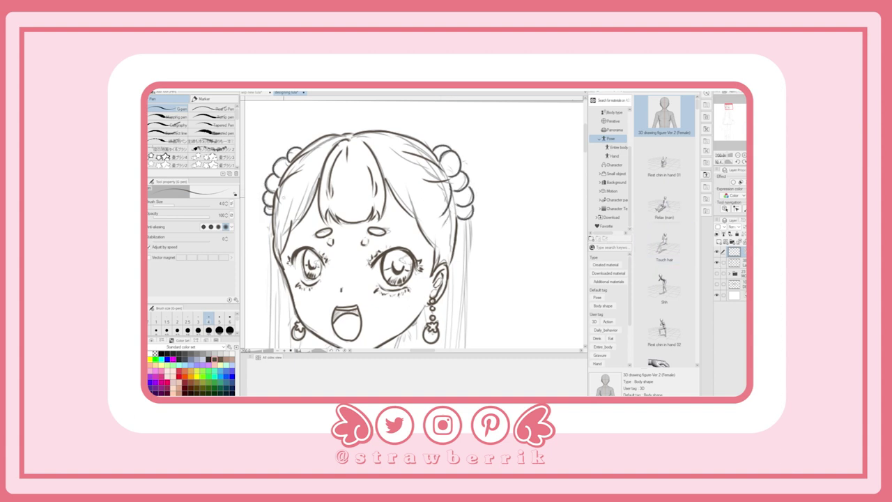
pyautogui.scroll(-3, 411, 223)
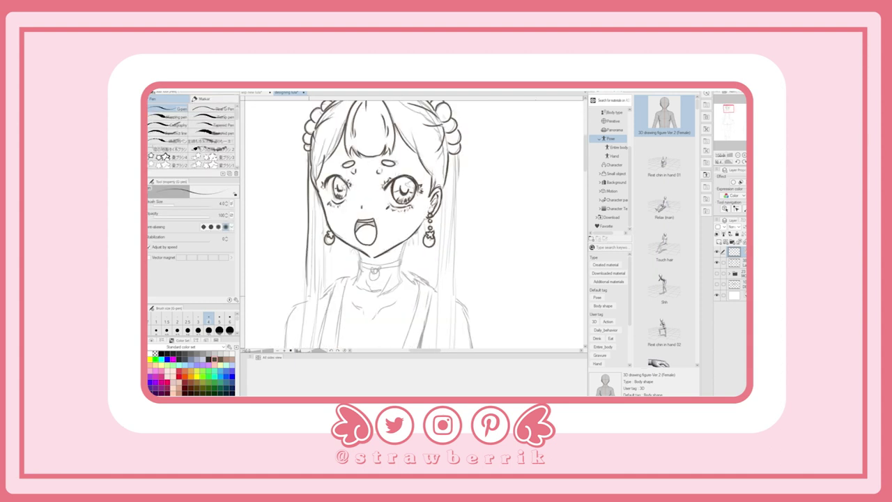
# Draw long hair strands flowing down both sides of the figure
pyautogui.moveTo(308, 149); pyautogui.dragTo(307, 287)
pyautogui.moveTo(320, 203); pyautogui.dragTo(322, 292)
pyautogui.moveTo(458, 156); pyautogui.dragTo(457, 190)
pyautogui.moveTo(455, 164); pyautogui.dragTo(453, 295)
pyautogui.scroll(-2, 411, 223)
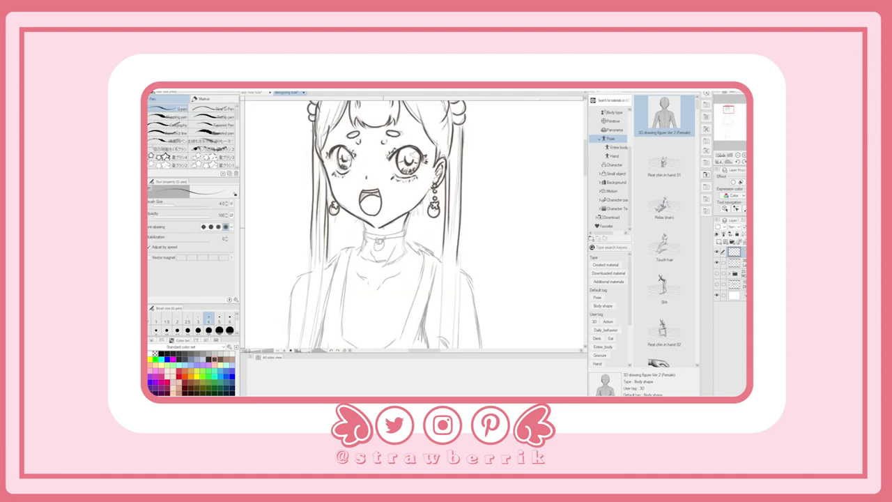
pyautogui.scroll(-2, 411, 223)
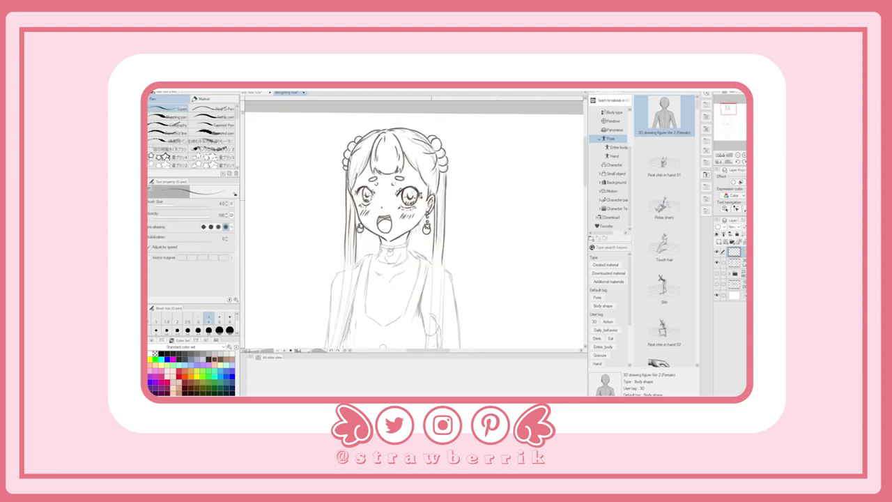
pyautogui.press('space')
pyautogui.scroll(-2, 411, 223)
pyautogui.scroll(2, 411, 222)
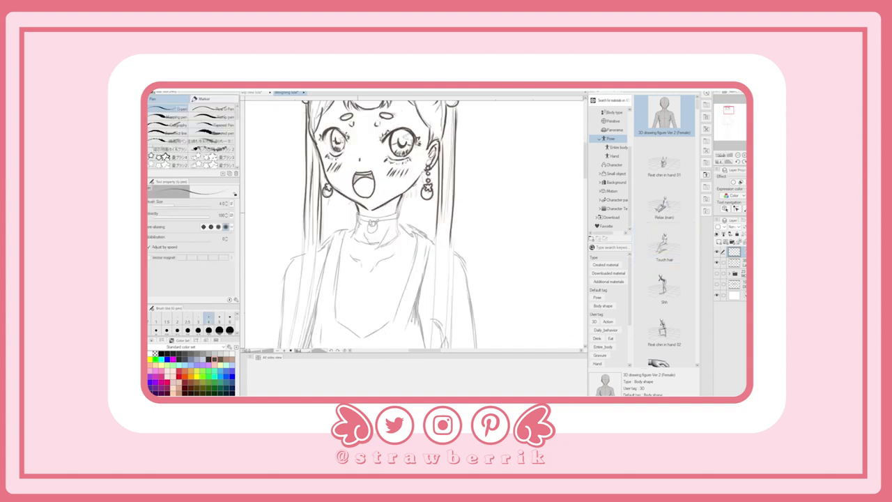
# Ink the choker, the short neck lines, the collarbones and the V-shaped neckline
pyautogui.moveTo(367, 213)
pyautogui.mouseDown()
pyautogui.moveTo(398, 211)
pyautogui.moveTo(357, 221)
pyautogui.moveTo(378, 236)
pyautogui.moveTo(411, 220)
pyautogui.moveTo(381, 241)
pyautogui.mouseUp()
pyautogui.press('space')
pyautogui.moveTo(389, 238); pyautogui.dragTo(412, 226)
pyautogui.scroll(-2, 412, 223)
pyautogui.moveTo(347, 241)
pyautogui.mouseDown()
pyautogui.moveTo(357, 227)
pyautogui.moveTo(363, 269)
pyautogui.moveTo(381, 284)
pyautogui.moveTo(402, 271)
pyautogui.mouseUp()
pyautogui.moveTo(405, 207)
pyautogui.mouseDown()
pyautogui.moveTo(428, 219)
pyautogui.moveTo(413, 267)
pyautogui.moveTo(395, 283)
pyautogui.mouseUp()
pyautogui.moveTo(390, 251); pyautogui.dragTo(394, 216)
# Trace the left shoulder and arm, plus the hair edge beside it
pyautogui.moveTo(349, 177); pyautogui.dragTo(349, 188)
pyautogui.moveTo(361, 187); pyautogui.dragTo(335, 205)
pyautogui.moveTo(338, 203); pyautogui.dragTo(329, 246)
pyautogui.moveTo(418, 209); pyautogui.dragTo(418, 166)
pyautogui.moveTo(343, 206); pyautogui.dragTo(322, 272)
pyautogui.moveTo(323, 269); pyautogui.dragTo(316, 290)
# Ink the apron's left edge and wavy hem, then erase and redraw its right side and band
pyautogui.moveTo(362, 187)
pyautogui.mouseDown()
pyautogui.moveTo(356, 272)
pyautogui.moveTo(363, 281)
pyautogui.mouseUp()
pyautogui.moveTo(372, 285); pyautogui.dragTo(387, 321)
pyautogui.moveTo(395, 322); pyautogui.dragTo(421, 301)
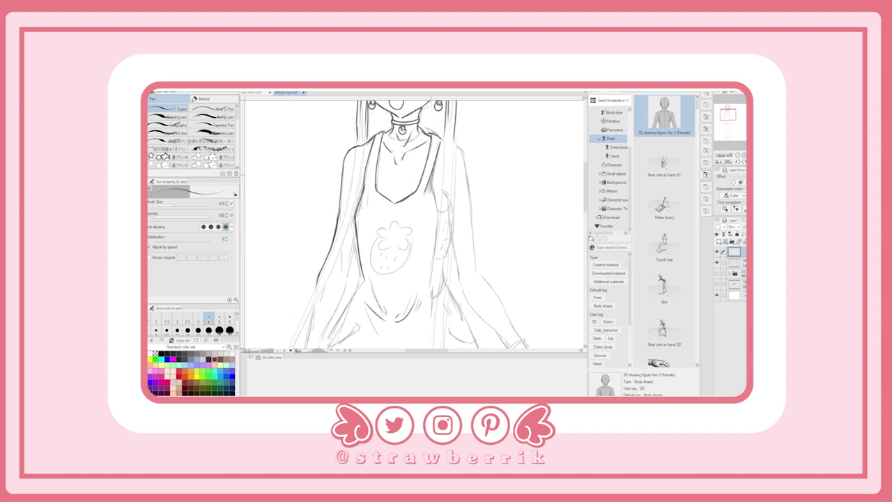
pyautogui.press('e')
pyautogui.moveTo(437, 143); pyautogui.dragTo(427, 193)
pyautogui.press('p')
pyautogui.moveTo(439, 142); pyautogui.dragTo(433, 318)
pyautogui.moveTo(448, 280); pyautogui.dragTo(437, 296)
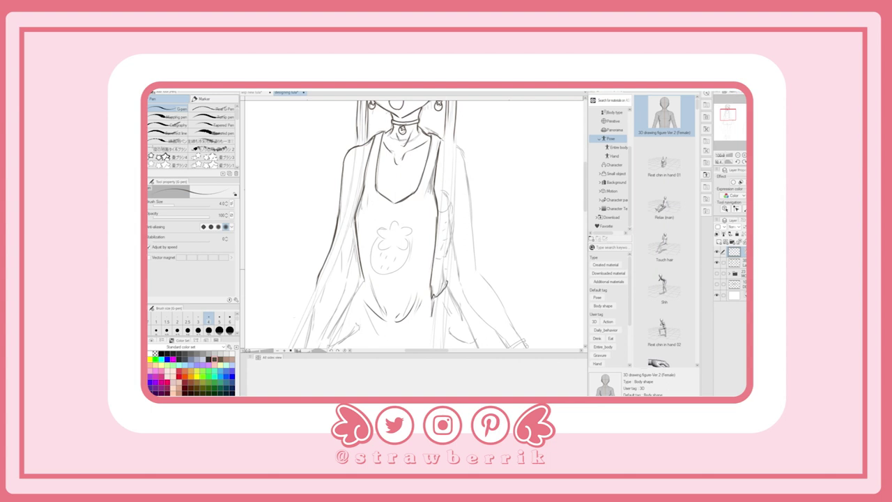
pyautogui.moveTo(440, 192)
pyautogui.mouseDown()
pyautogui.moveTo(451, 262)
pyautogui.moveTo(472, 308)
pyautogui.mouseUp()
pyautogui.moveTo(439, 260); pyautogui.dragTo(450, 241)
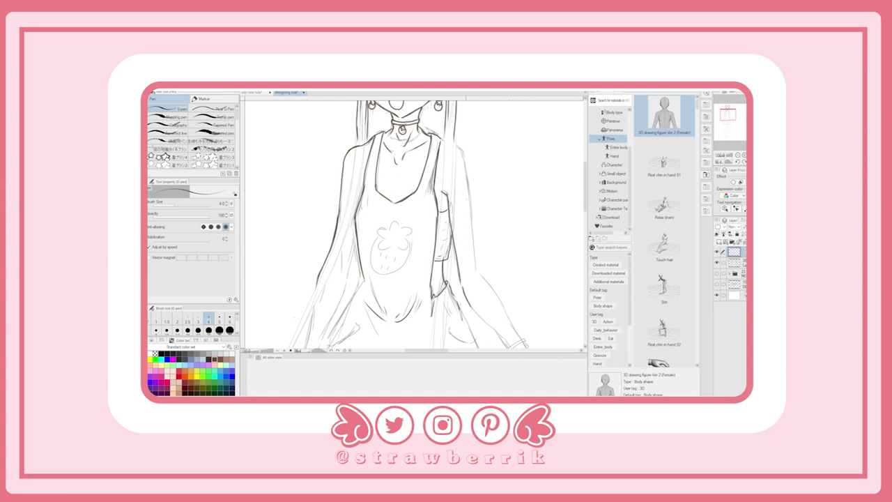
# Trace the right hair outline, the right shoulder and a short torso line
pyautogui.scroll(-2, 457, 198)
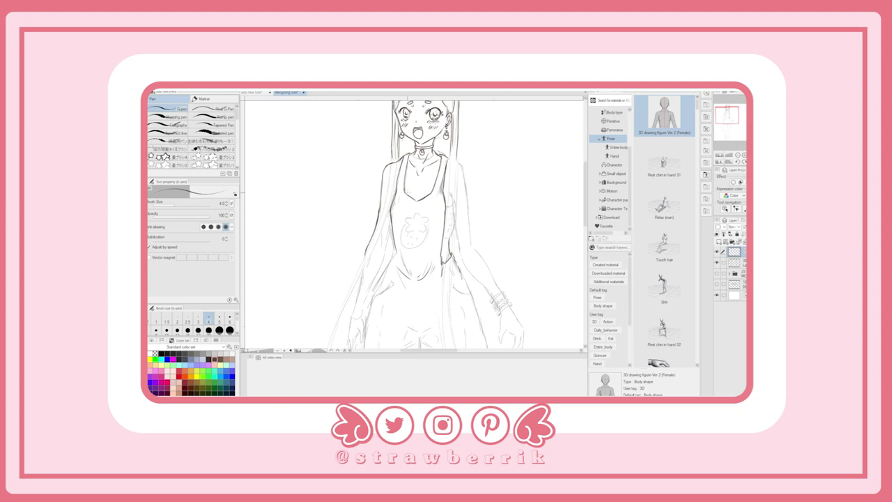
pyautogui.moveTo(446, 193); pyautogui.dragTo(459, 250)
pyautogui.moveTo(446, 156)
pyautogui.mouseDown()
pyautogui.moveTo(462, 176)
pyautogui.moveTo(471, 249)
pyautogui.moveTo(491, 286)
pyautogui.mouseUp()
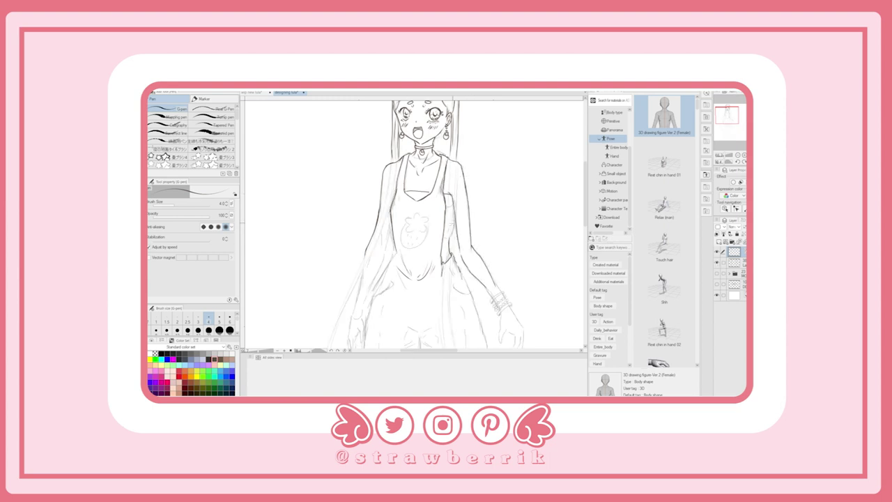
pyautogui.moveTo(447, 224); pyautogui.dragTo(454, 242)
# Ink the strawberry with its leafy top on the apron and the centre of the shorts
pyautogui.moveTo(413, 219)
pyautogui.mouseDown()
pyautogui.moveTo(429, 213)
pyautogui.moveTo(427, 230)
pyautogui.mouseUp()
pyautogui.moveTo(416, 216)
pyautogui.mouseDown()
pyautogui.moveTo(409, 226)
pyautogui.moveTo(418, 250)
pyautogui.mouseUp()
pyautogui.moveTo(422, 223)
pyautogui.mouseDown()
pyautogui.moveTo(427, 242)
pyautogui.moveTo(446, 178)
pyautogui.mouseUp()
pyautogui.moveTo(411, 275); pyautogui.dragTo(437, 293)
pyautogui.moveTo(409, 281)
pyautogui.mouseDown()
pyautogui.moveTo(412, 295)
pyautogui.moveTo(420, 295)
pyautogui.mouseUp()
# Ink the apron's left side, its inner lines, the right pocket and the remaining arm lines
pyautogui.moveTo(397, 229)
pyautogui.mouseDown()
pyautogui.moveTo(371, 247)
pyautogui.moveTo(364, 304)
pyautogui.mouseUp()
pyautogui.moveTo(387, 249); pyautogui.dragTo(383, 289)
pyautogui.moveTo(467, 248); pyautogui.dragTo(470, 295)
pyautogui.moveTo(456, 232); pyautogui.dragTo(465, 245)
pyautogui.moveTo(465, 237); pyautogui.dragTo(491, 299)
pyautogui.moveTo(460, 210); pyautogui.dragTo(472, 238)
pyautogui.moveTo(400, 195); pyautogui.dragTo(383, 221)
pyautogui.moveTo(384, 223); pyautogui.dragTo(376, 242)
# Hide the rough sketch layer and return to the G-pen
pyautogui.click(717, 263)
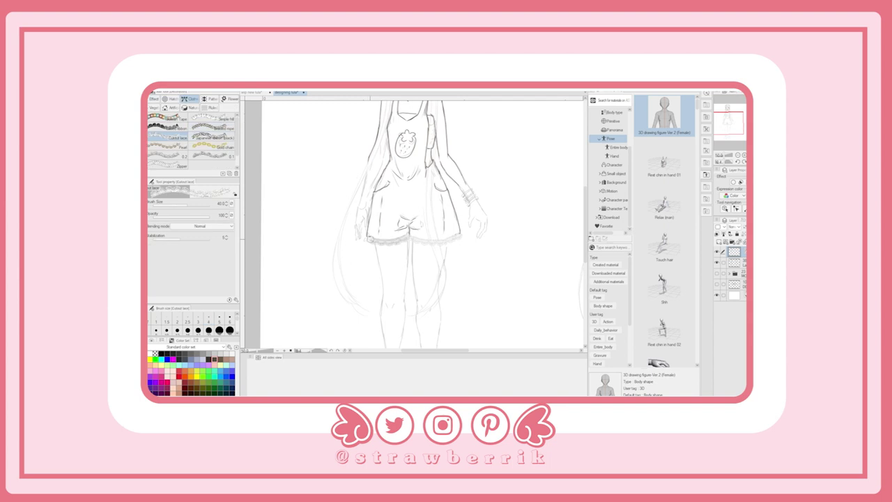
pyautogui.scroll(3, 418, 223)
pyautogui.press('p')
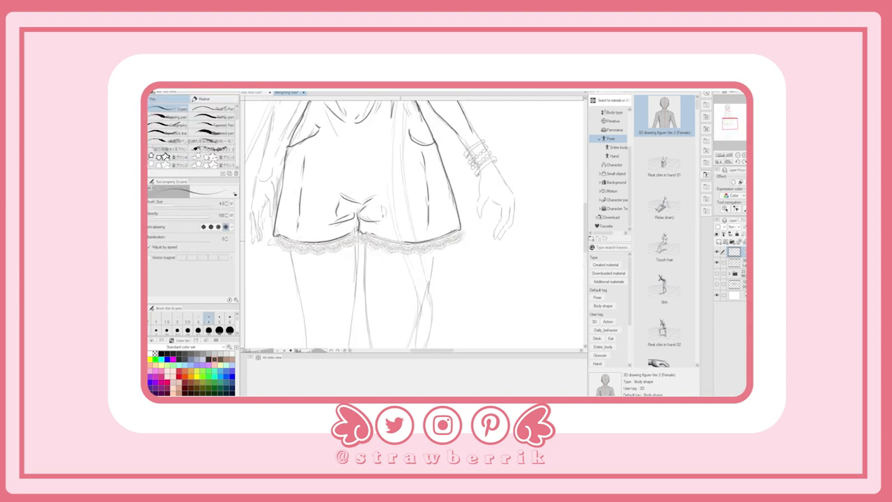
pyautogui.scroll(-4, 418, 223)
# Ink and darken the inner and outer lines of both legs
pyautogui.scroll(3, 373, 312)
pyautogui.moveTo(340, 159); pyautogui.dragTo(351, 317)
pyautogui.moveTo(383, 150); pyautogui.dragTo(367, 315)
pyautogui.moveTo(370, 230); pyautogui.dragTo(362, 209)
pyautogui.moveTo(381, 132); pyautogui.dragTo(383, 227)
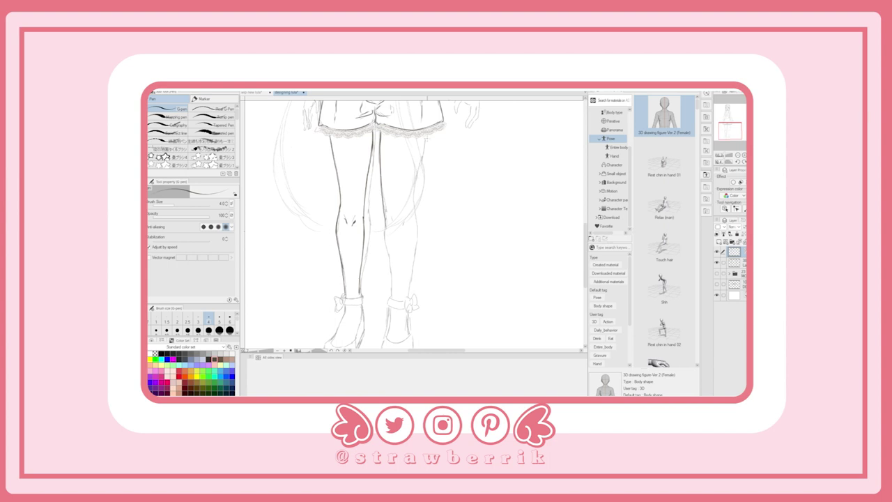
pyautogui.moveTo(426, 134); pyautogui.dragTo(412, 299)
pyautogui.moveTo(383, 208); pyautogui.dragTo(391, 297)
# Erase a faulty leg line with the vector eraser and redraw it
pyautogui.press('e')
pyautogui.moveTo(384, 150); pyautogui.dragTo(386, 223)
pyautogui.press('p')
pyautogui.moveTo(418, 293)
pyautogui.mouseDown()
pyautogui.moveTo(411, 214)
pyautogui.moveTo(400, 235)
pyautogui.moveTo(416, 230)
pyautogui.moveTo(376, 265)
pyautogui.mouseUp()
# Ink the right shoe's ankle bow, outer edge, sole and lower edges
pyautogui.scroll(2, 398, 223)
pyautogui.moveTo(370, 276); pyautogui.dragTo(397, 284)
pyautogui.moveTo(405, 241); pyautogui.dragTo(412, 313)
pyautogui.moveTo(411, 313); pyautogui.dragTo(370, 319)
pyautogui.moveTo(368, 275); pyautogui.dragTo(367, 309)
pyautogui.moveTo(374, 235); pyautogui.dragTo(377, 269)
pyautogui.moveTo(418, 209); pyautogui.dragTo(439, 190)
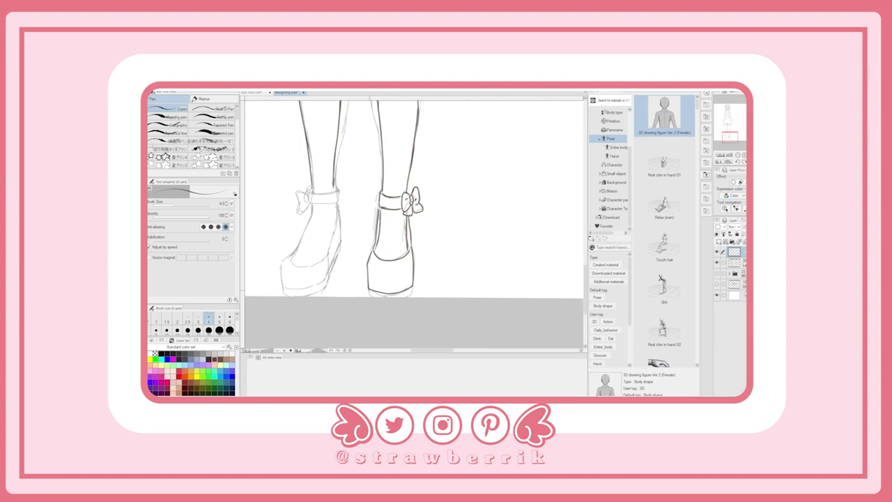
pyautogui.moveTo(369, 289); pyautogui.dragTo(414, 291)
# Ink the left shoe's ankle strap, upper edge, platform sole, rounded toe and side
pyautogui.moveTo(333, 195)
pyautogui.mouseDown()
pyautogui.moveTo(331, 210)
pyautogui.moveTo(357, 211)
pyautogui.mouseUp()
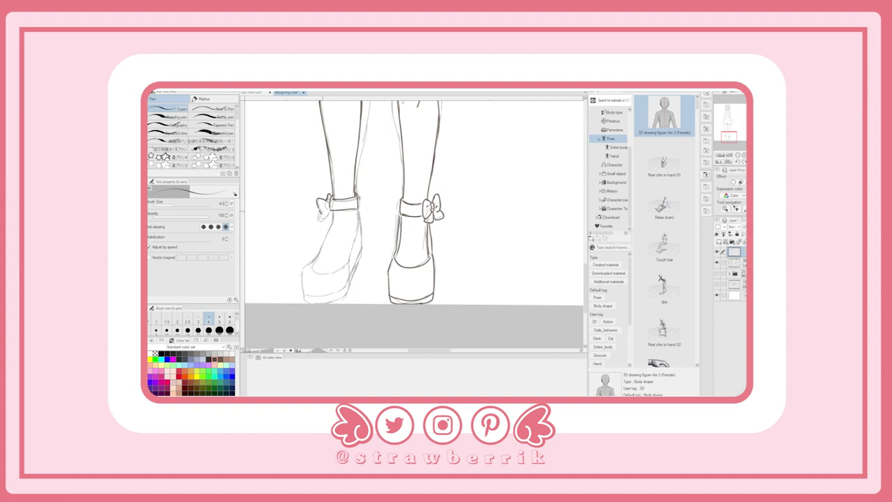
pyautogui.moveTo(332, 213)
pyautogui.mouseDown()
pyautogui.moveTo(320, 223)
pyautogui.moveTo(342, 255)
pyautogui.moveTo(305, 303)
pyautogui.mouseUp()
pyautogui.moveTo(319, 254)
pyautogui.mouseDown()
pyautogui.moveTo(303, 295)
pyautogui.moveTo(347, 283)
pyautogui.mouseUp()
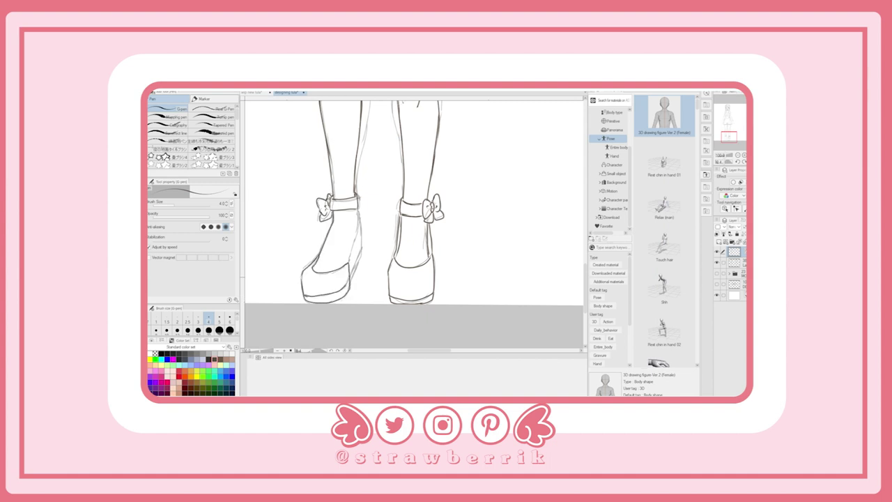
pyautogui.moveTo(362, 250)
pyautogui.mouseDown()
pyautogui.moveTo(349, 284)
pyautogui.moveTo(346, 264)
pyautogui.mouseUp()
pyautogui.moveTo(361, 210); pyautogui.dragTo(353, 247)
pyautogui.moveTo(362, 212); pyautogui.dragTo(359, 244)
pyautogui.scroll(-5, 415, 223)
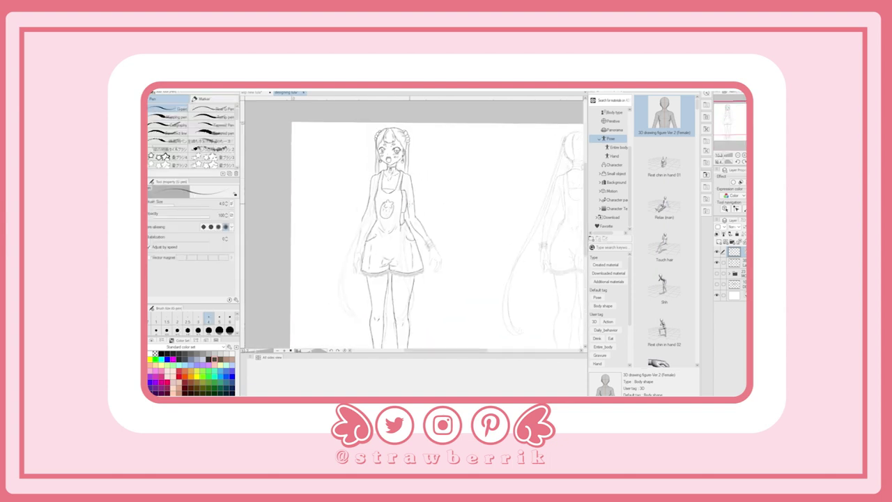
# Darken the overalls' left edge and add a short stroke along the edge
pyautogui.scroll(5, 390, 223)
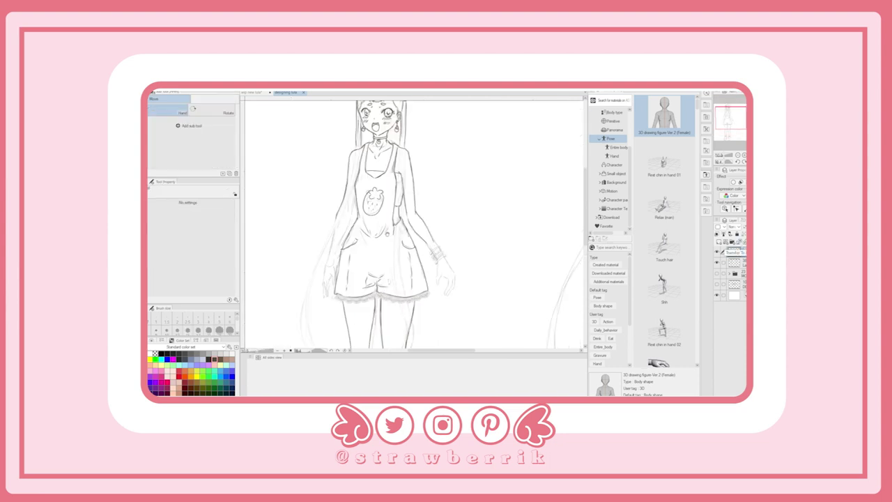
pyautogui.moveTo(401, 197); pyautogui.dragTo(364, 271)
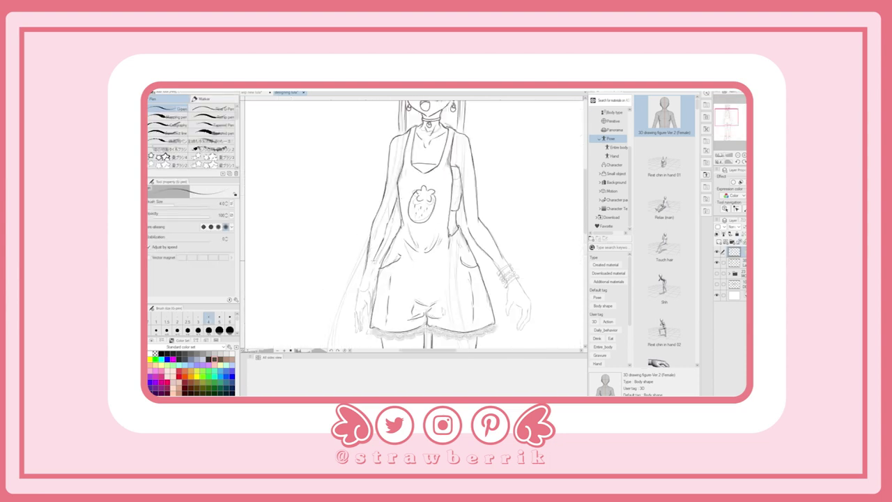
pyautogui.moveTo(504, 234)
pyautogui.mouseDown()
pyautogui.moveTo(443, 211)
pyautogui.moveTo(461, 244)
pyautogui.moveTo(437, 249)
pyautogui.moveTo(465, 273)
pyautogui.moveTo(469, 242)
pyautogui.moveTo(473, 272)
pyautogui.mouseUp()
# Ink the left hand's fingers and the forearm beside the hip
pyautogui.moveTo(305, 238)
pyautogui.mouseDown()
pyautogui.moveTo(290, 290)
pyautogui.moveTo(300, 293)
pyautogui.mouseUp()
pyautogui.moveTo(305, 268); pyautogui.dragTo(303, 279)
pyautogui.moveTo(315, 222); pyautogui.dragTo(307, 264)
pyautogui.moveTo(310, 262); pyautogui.dragTo(306, 280)
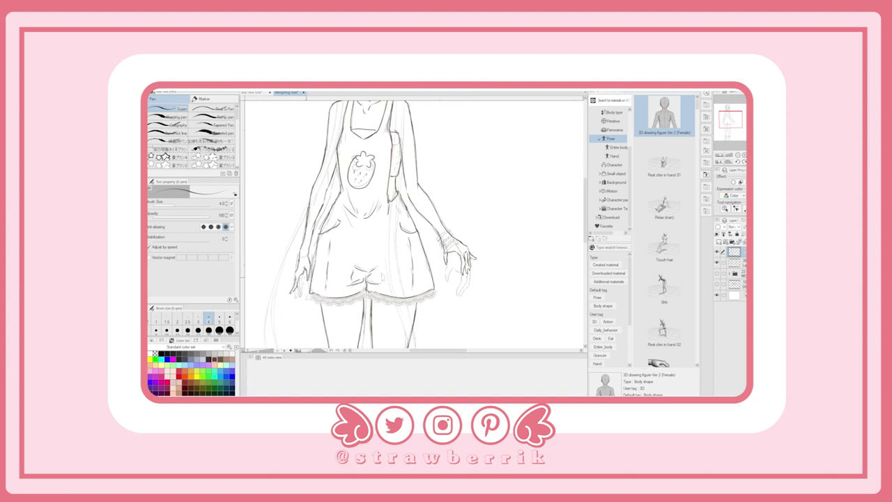
# Ink a loose hair strand with a hooked tip
pyautogui.scroll(-3, 422, 204)
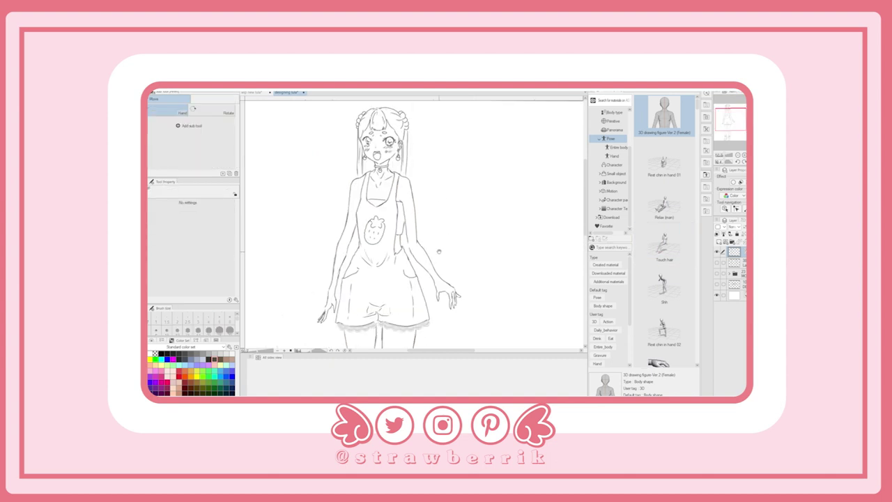
pyautogui.scroll(-5, 422, 204)
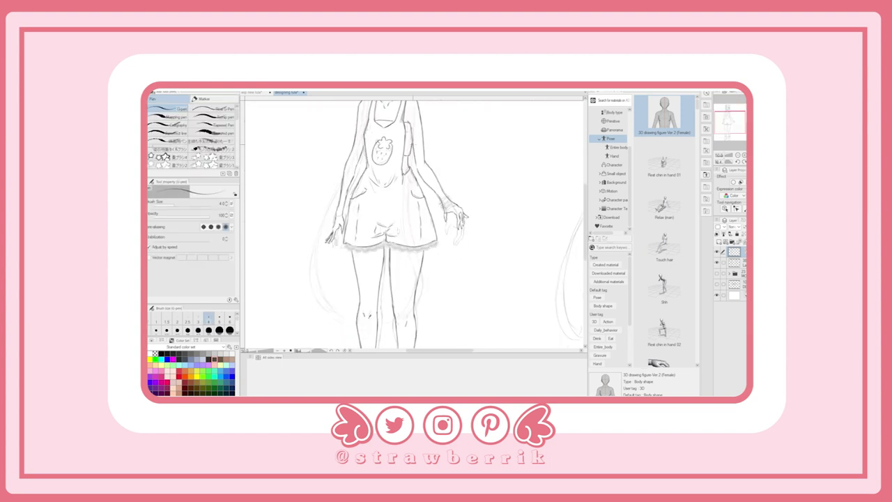
pyautogui.moveTo(332, 237)
pyautogui.mouseDown()
pyautogui.moveTo(316, 307)
pyautogui.moveTo(349, 315)
pyautogui.mouseUp()
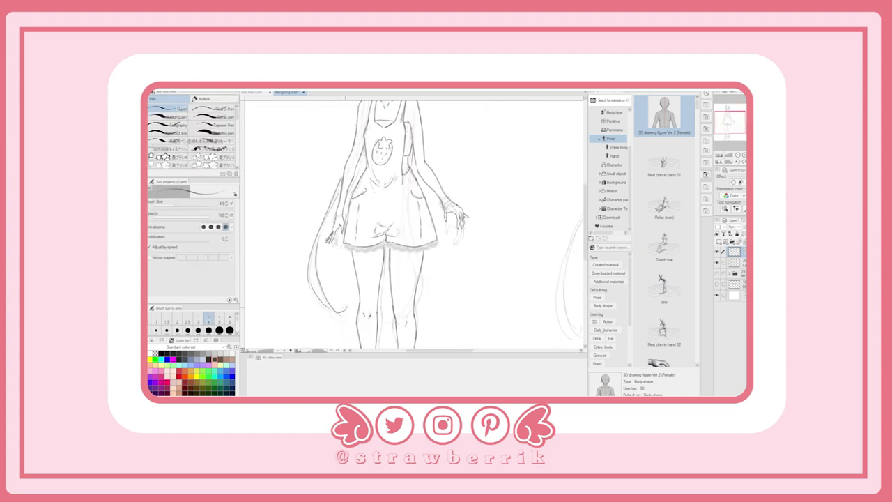
# Draw bracelet lines around the right wrist and erase part of them
pyautogui.moveTo(423, 284); pyautogui.dragTo(407, 280)
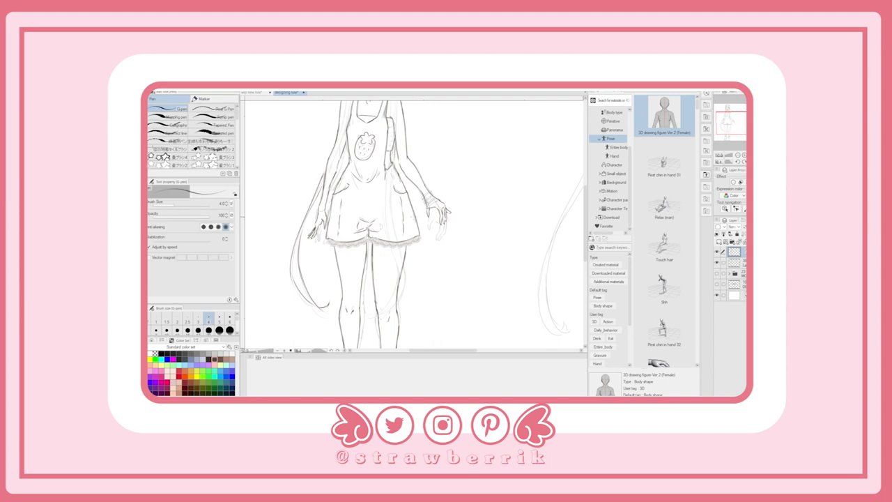
pyautogui.scroll(3, 433, 183)
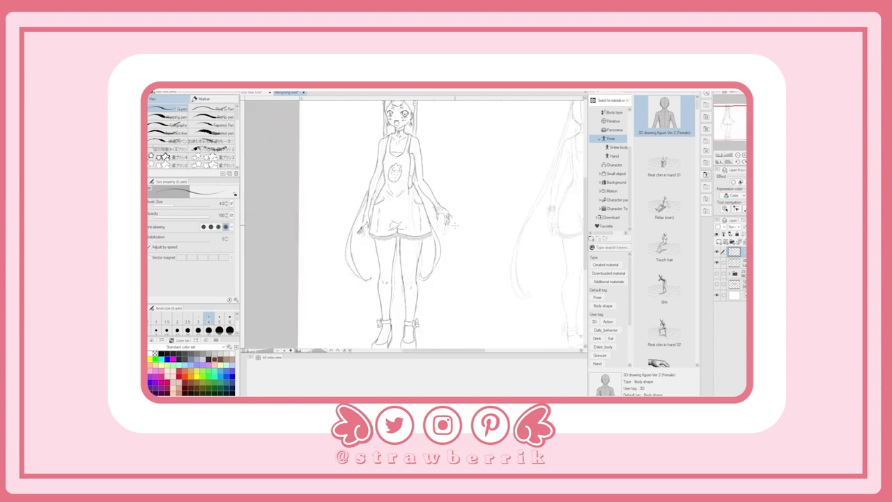
pyautogui.moveTo(432, 183)
pyautogui.mouseDown()
pyautogui.moveTo(393, 229)
pyautogui.moveTo(393, 293)
pyautogui.mouseUp()
pyautogui.scroll(5, 393, 229)
pyautogui.moveTo(408, 245)
pyautogui.mouseDown()
pyautogui.moveTo(424, 235)
pyautogui.moveTo(404, 239)
pyautogui.moveTo(417, 226)
pyautogui.mouseUp()
pyautogui.press('e')
pyautogui.click(415, 235)
# Shrink the lace brush to size 10 and undo the lace drawn on the cuff
pyautogui.press('p')
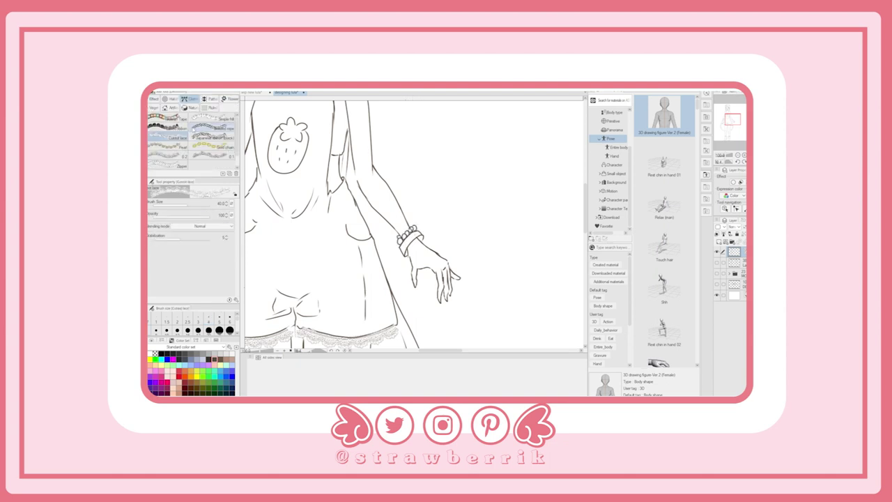
pyautogui.press('[')
pyautogui.scroll(2, 429, 220)
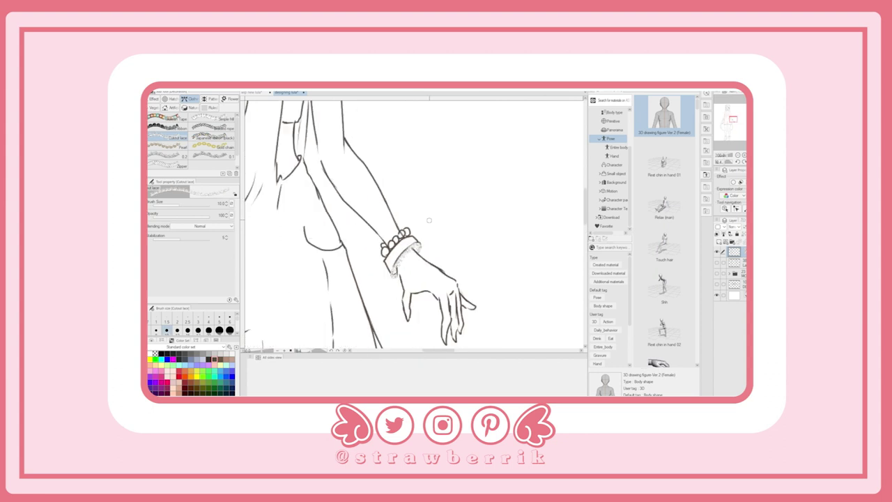
pyautogui.hotkey('ctrl', 'z')
pyautogui.scroll(-2, 428, 220)
pyautogui.scroll(2, 428, 220)
# Draw a small Gold chain ring beside the hand, undoing the cuff attempt first
pyautogui.click(165, 147)
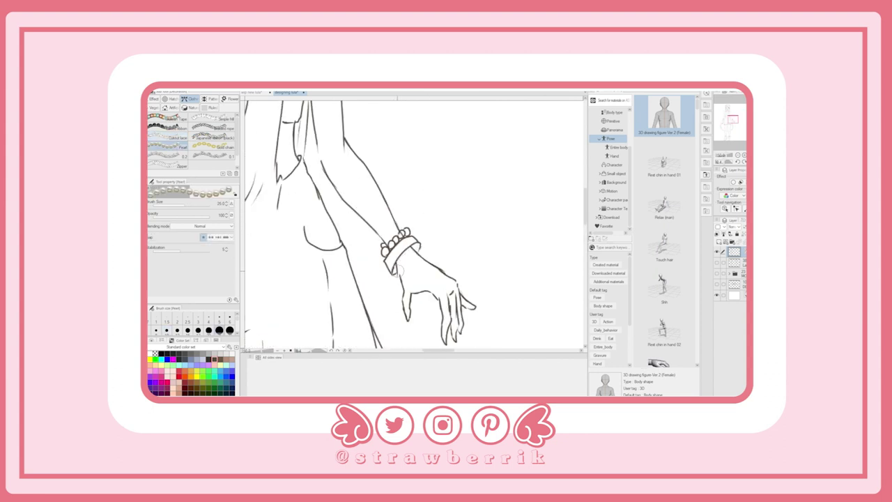
pyautogui.click(210, 146)
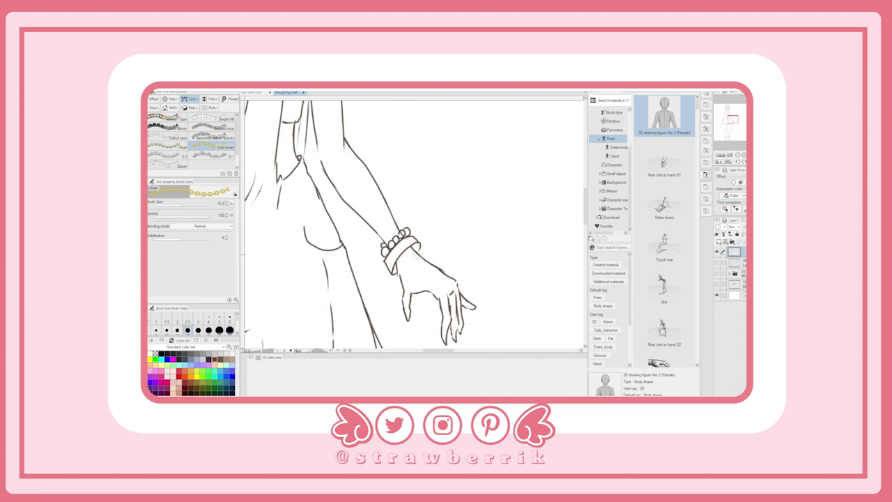
pyautogui.press('[')
pyautogui.moveTo(418, 247); pyautogui.dragTo(394, 278)
pyautogui.hotkey('ctrl', 'z')
pyautogui.hotkey('ctrl', 'z')
pyautogui.hotkey('ctrl', 'z')
pyautogui.hotkey('ctrl', 'z')
pyautogui.hotkey('ctrl', 'z')
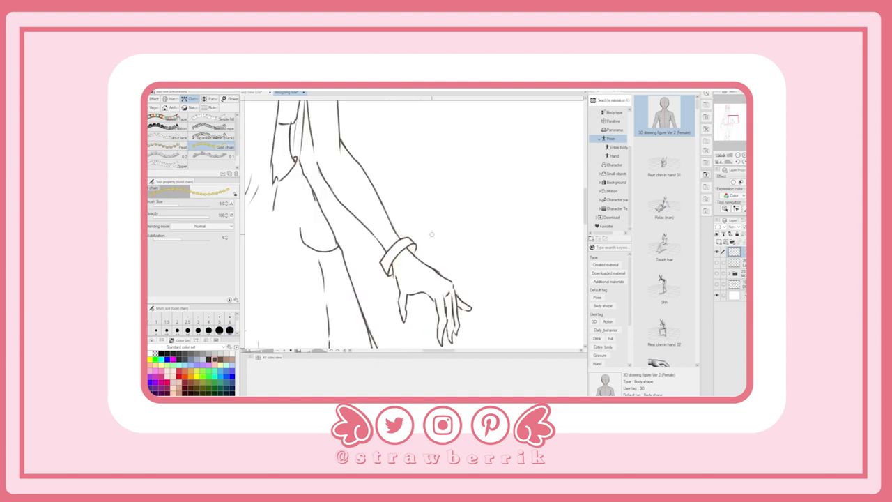
pyautogui.moveTo(399, 186); pyautogui.dragTo(403, 188)
pyautogui.scroll(-2, 411, 185)
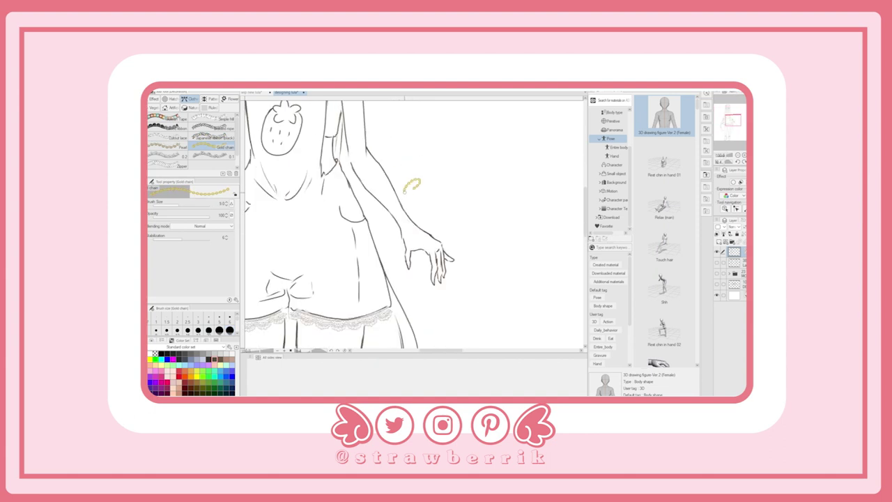
pyautogui.scroll(4, 425, 187)
# Draw a neat two-row Pearl strand above the gold ring, redoing the untidy first try
pyautogui.click(167, 147)
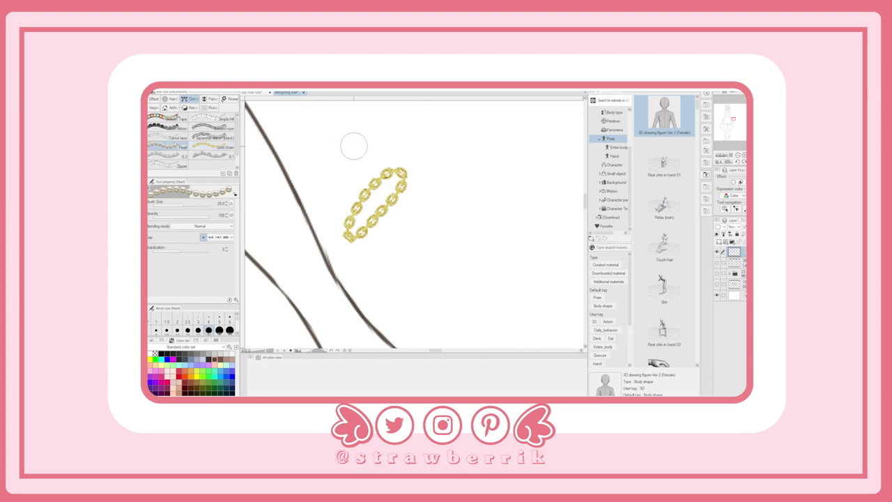
pyautogui.moveTo(375, 141); pyautogui.dragTo(315, 198)
pyautogui.hotkey('ctrl', 'z')
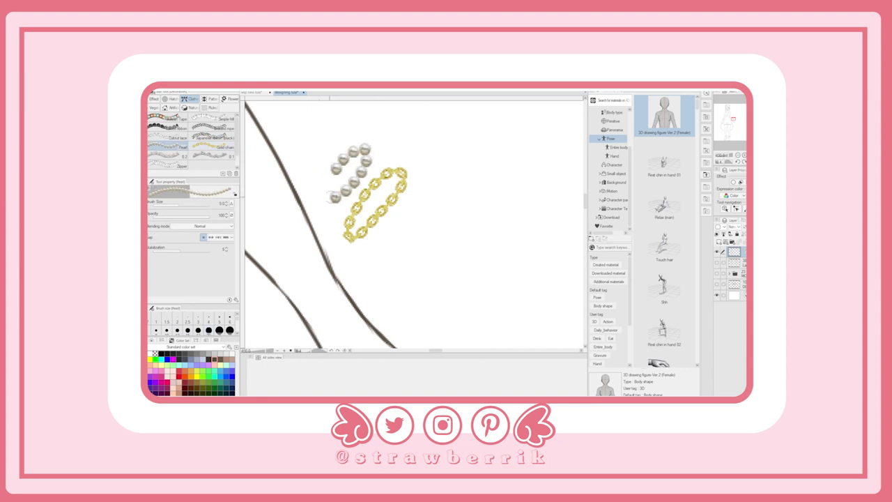
pyautogui.moveTo(376, 138); pyautogui.dragTo(322, 192)
# Try Cutout lace rings beside the samples, then undo them
pyautogui.click(168, 137)
pyautogui.moveTo(439, 202); pyautogui.dragTo(380, 272)
pyautogui.hotkey('ctrl', 'z')
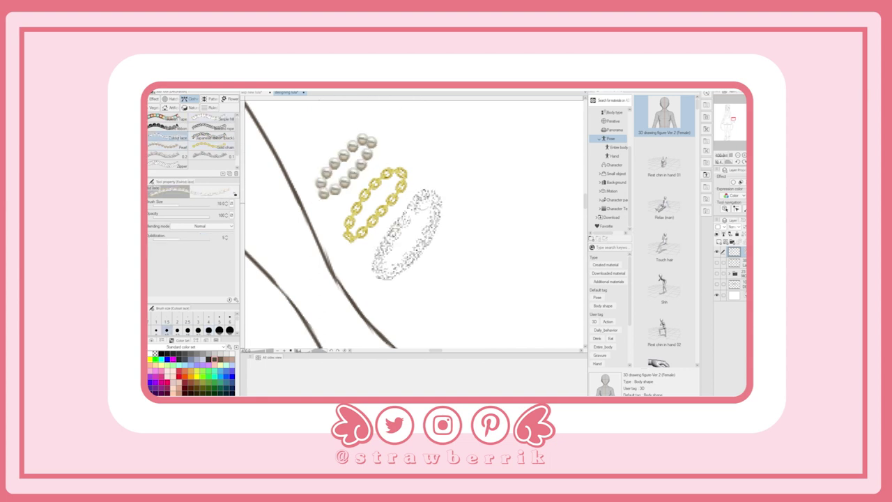
pyautogui.hotkey('ctrl', 'z')
pyautogui.moveTo(425, 181); pyautogui.dragTo(379, 268)
pyautogui.hotkey('ctrl', 'z')
# Draw a Braided rope ring near the hand, redrawing it once
pyautogui.click(223, 128)
pyautogui.moveTo(446, 199); pyautogui.dragTo(425, 275)
pyautogui.hotkey('ctrl', 'z')
pyautogui.moveTo(439, 189); pyautogui.dragTo(390, 257)
pyautogui.scroll(-4, 453, 170)
pyautogui.scroll(-3, 453, 170)
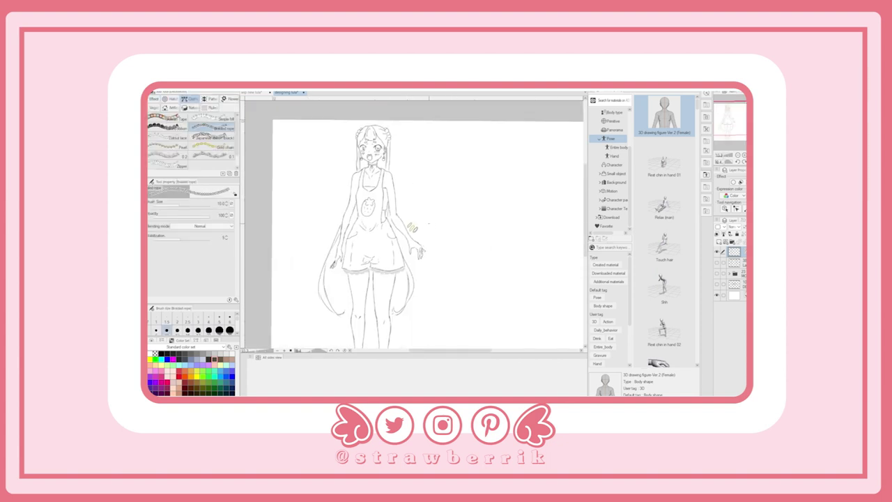
# Draw decorative lace trim across the bib neckline, redoing the first stroke
pyautogui.press('h')
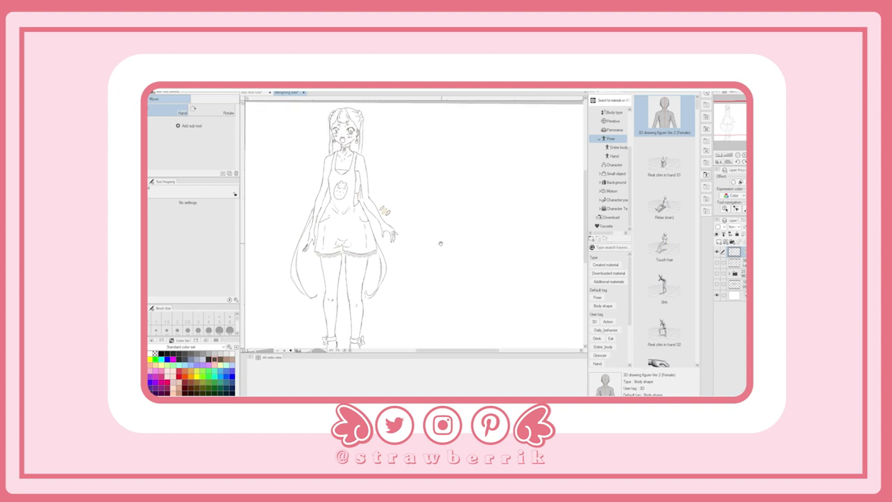
pyautogui.moveTo(438, 243); pyautogui.dragTo(464, 289)
pyautogui.scroll(4, 358, 205)
pyautogui.press('b')
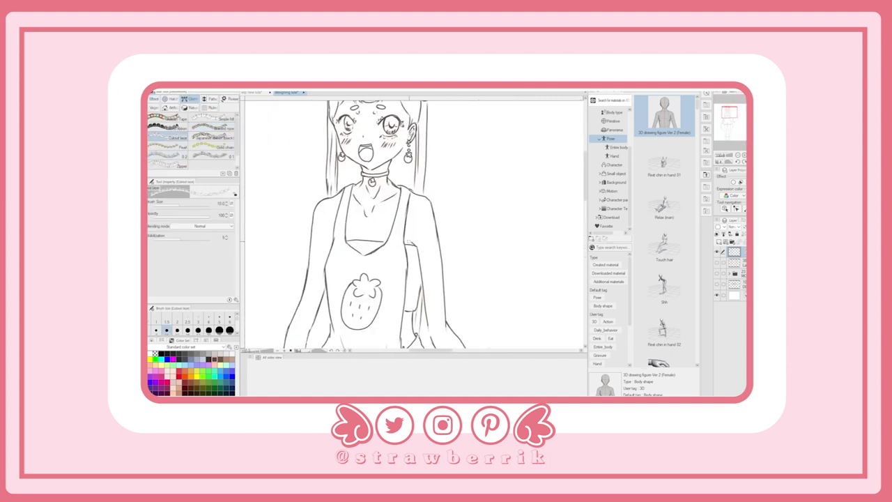
pyautogui.scroll(2, 379, 232)
pyautogui.moveTo(313, 237); pyautogui.dragTo(377, 235)
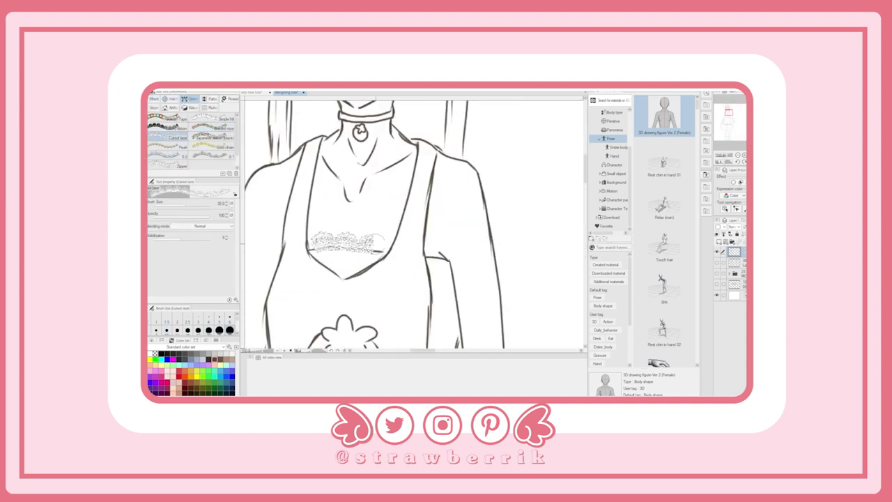
pyautogui.hotkey('ctrl', 'z')
pyautogui.moveTo(308, 245); pyautogui.dragTo(367, 245)
pyautogui.scroll(-3, 369, 245)
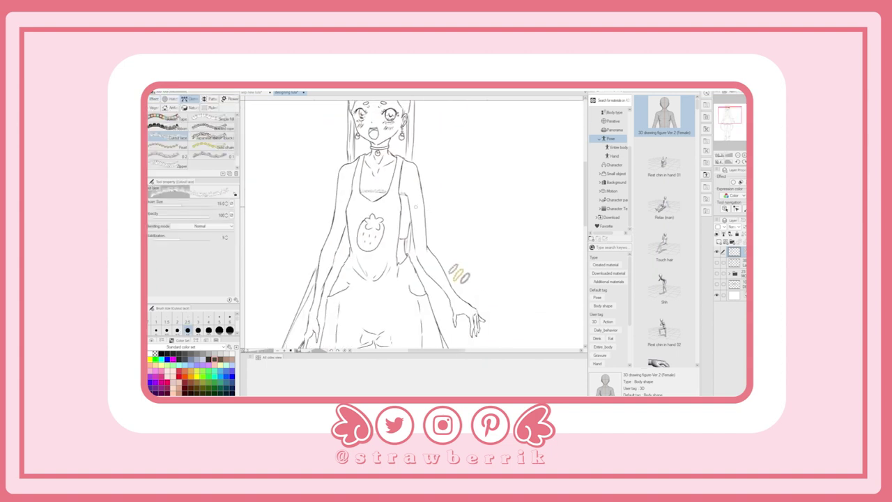
pyautogui.scroll(-2, 425, 217)
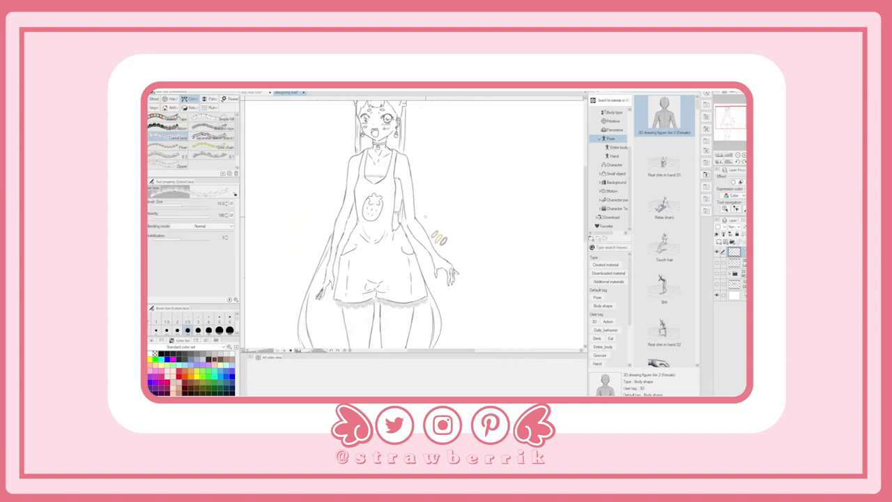
# Add lace down the bib's left strap edge and bring the back-view figure into view
pyautogui.scroll(3, 394, 160)
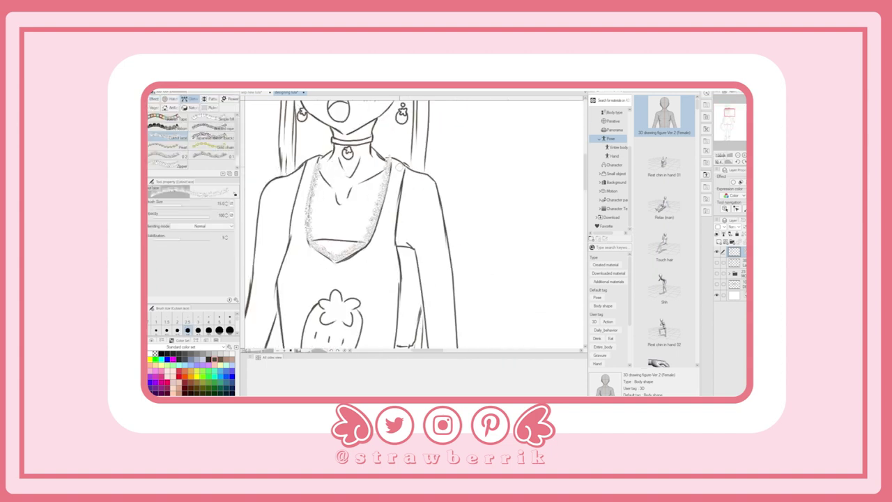
pyautogui.moveTo(319, 158); pyautogui.dragTo(313, 248)
pyautogui.scroll(-4, 418, 209)
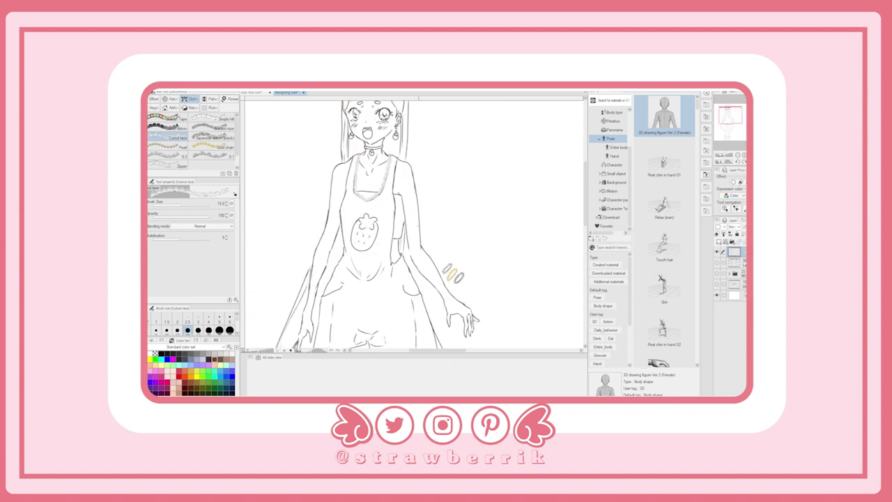
pyautogui.moveTo(452, 206)
pyautogui.mouseDown()
pyautogui.moveTo(542, 230)
pyautogui.moveTo(425, 230)
pyautogui.mouseUp()
# Ink the back-view head outline, centre hair parting and jaw line with the pen
pyautogui.scroll(3, 425, 230)
pyautogui.press('p')
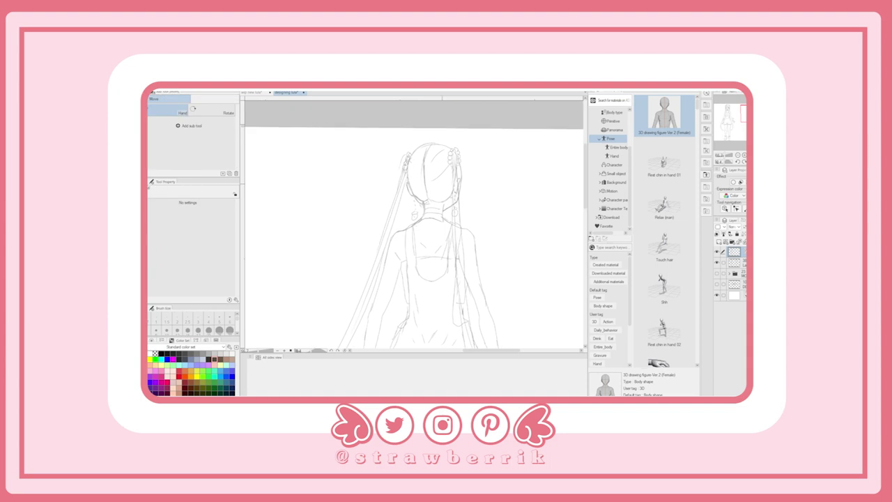
pyautogui.moveTo(397, 163)
pyautogui.mouseDown()
pyautogui.moveTo(421, 146)
pyautogui.moveTo(456, 154)
pyautogui.mouseUp()
pyautogui.hotkey('ctrl', 'z')
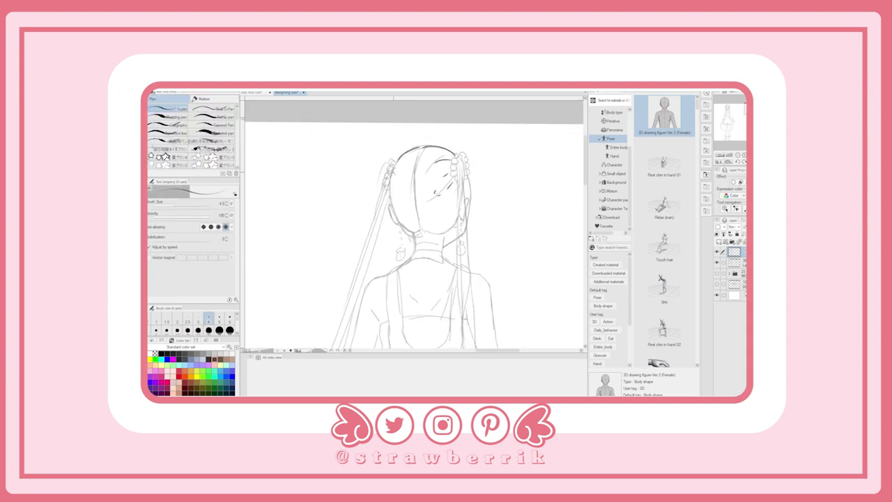
pyautogui.moveTo(401, 160); pyautogui.dragTo(389, 194)
pyautogui.moveTo(420, 152); pyautogui.dragTo(414, 223)
pyautogui.moveTo(456, 218); pyautogui.dragTo(425, 235)
# Ink the back-view figure's twin-tail and long hair strands on both sides
pyautogui.moveTo(463, 158); pyautogui.dragTo(465, 207)
pyautogui.moveTo(457, 156); pyautogui.dragTo(457, 259)
pyautogui.moveTo(463, 198); pyautogui.dragTo(466, 267)
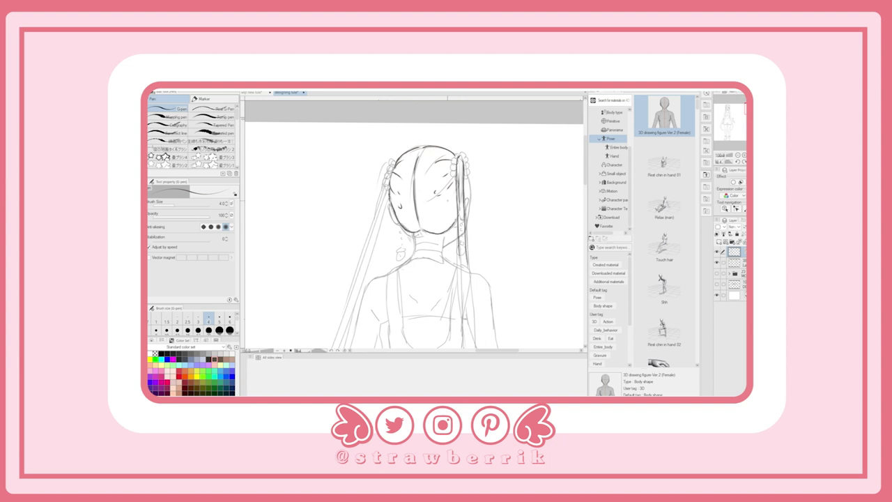
pyautogui.moveTo(386, 174)
pyautogui.mouseDown()
pyautogui.moveTo(364, 269)
pyautogui.moveTo(377, 154)
pyautogui.moveTo(347, 255)
pyautogui.moveTo(338, 244)
pyautogui.moveTo(357, 311)
pyautogui.mouseUp()
pyautogui.scroll(-3, 392, 254)
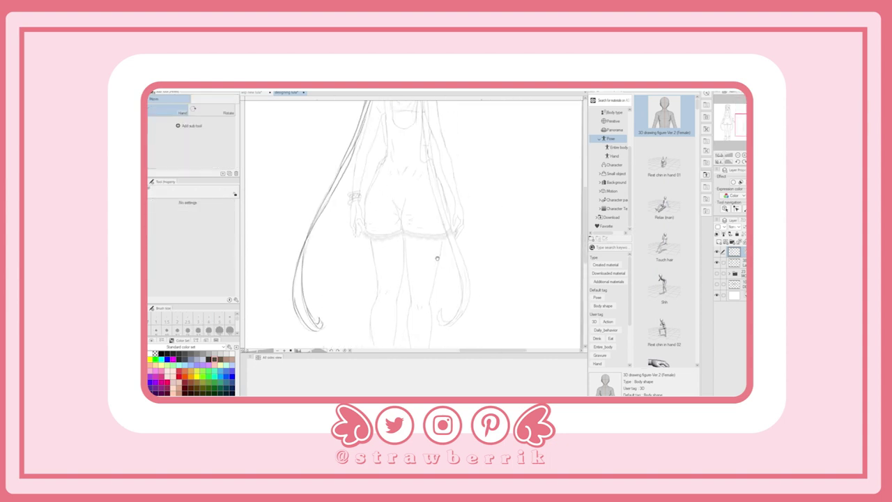
pyautogui.scroll(-2, 425, 155)
pyautogui.press('p')
pyautogui.moveTo(424, 155); pyautogui.dragTo(445, 290)
pyautogui.moveTo(414, 133)
pyautogui.mouseDown()
pyautogui.moveTo(441, 288)
pyautogui.moveTo(427, 292)
pyautogui.mouseUp()
# Ink the collar band around the neck and the earring details
pyautogui.scroll(-2, 434, 273)
pyautogui.scroll(4, 402, 186)
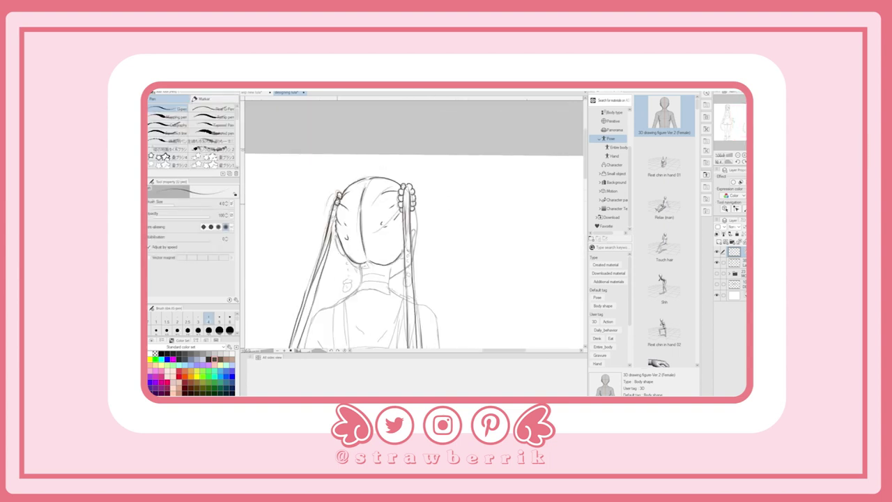
pyautogui.scroll(-2, 414, 226)
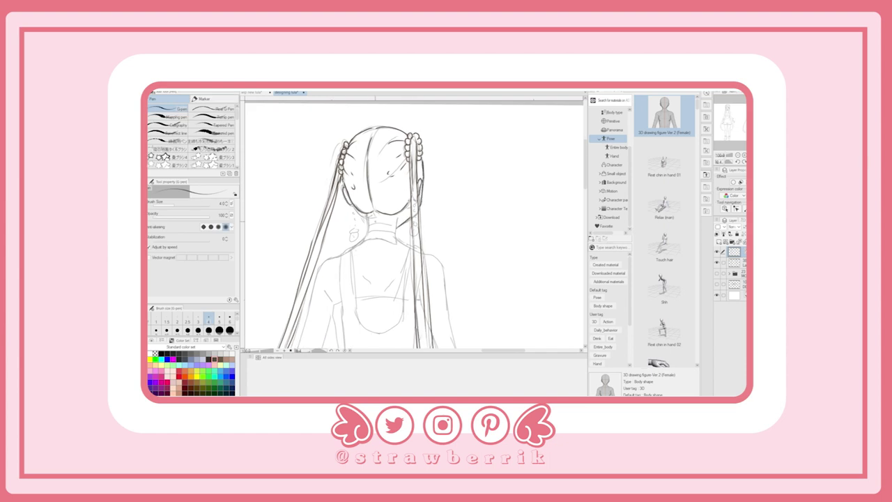
pyautogui.moveTo(367, 232)
pyautogui.mouseDown()
pyautogui.moveTo(396, 232)
pyautogui.moveTo(393, 223)
pyautogui.mouseUp()
pyautogui.scroll(2, 380, 194)
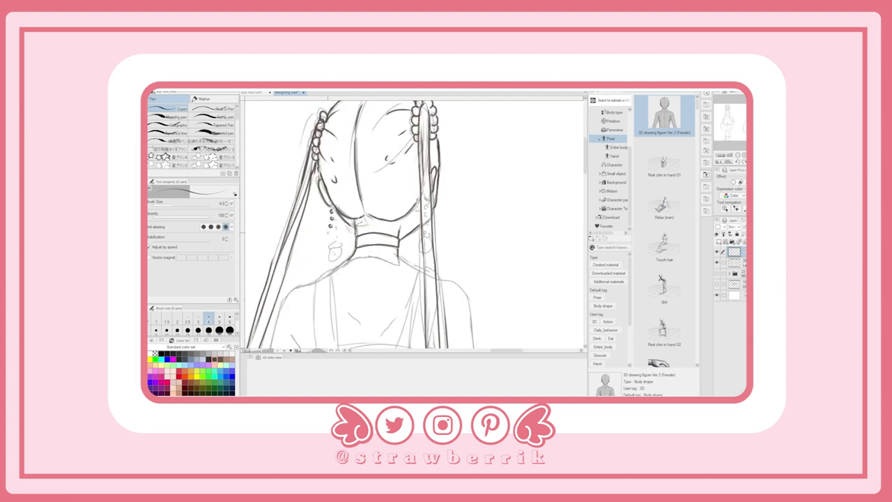
pyautogui.moveTo(325, 230); pyautogui.dragTo(334, 248)
pyautogui.scroll(-3, 413, 223)
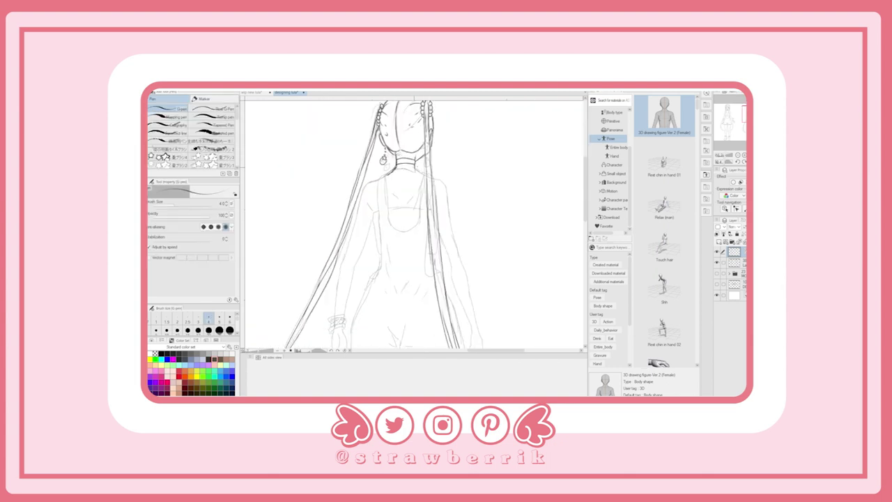
# Ink the U-shaped back neckline, overall straps and left torso lines
pyautogui.moveTo(378, 176)
pyautogui.mouseDown()
pyautogui.moveTo(381, 227)
pyautogui.moveTo(416, 226)
pyautogui.moveTo(420, 174)
pyautogui.mouseUp()
pyautogui.moveTo(382, 224); pyautogui.dragTo(374, 255)
pyautogui.moveTo(388, 208)
pyautogui.mouseDown()
pyautogui.moveTo(408, 208)
pyautogui.moveTo(378, 201)
pyautogui.moveTo(401, 250)
pyautogui.mouseUp()
pyautogui.press('space')
pyautogui.moveTo(353, 199)
pyautogui.mouseDown()
pyautogui.moveTo(346, 248)
pyautogui.moveTo(350, 241)
pyautogui.mouseUp()
pyautogui.moveTo(391, 279); pyautogui.dragTo(390, 240)
pyautogui.moveTo(341, 216); pyautogui.dragTo(323, 286)
pyautogui.moveTo(368, 196)
pyautogui.mouseDown()
pyautogui.moveTo(360, 225)
pyautogui.moveTo(382, 223)
pyautogui.mouseUp()
pyautogui.moveTo(376, 262)
pyautogui.mouseDown()
pyautogui.moveTo(364, 285)
pyautogui.moveTo(372, 293)
pyautogui.mouseUp()
pyautogui.hotkey('ctrl', 'z')
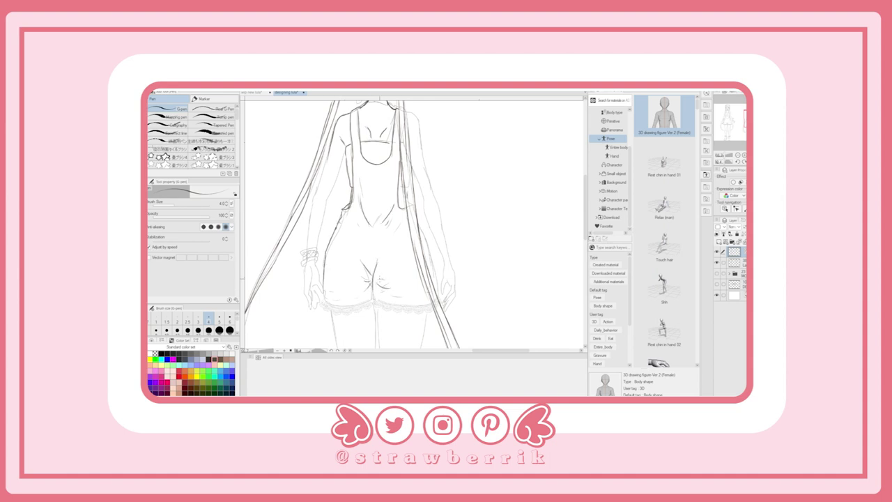
pyautogui.scroll(-2, 415, 223)
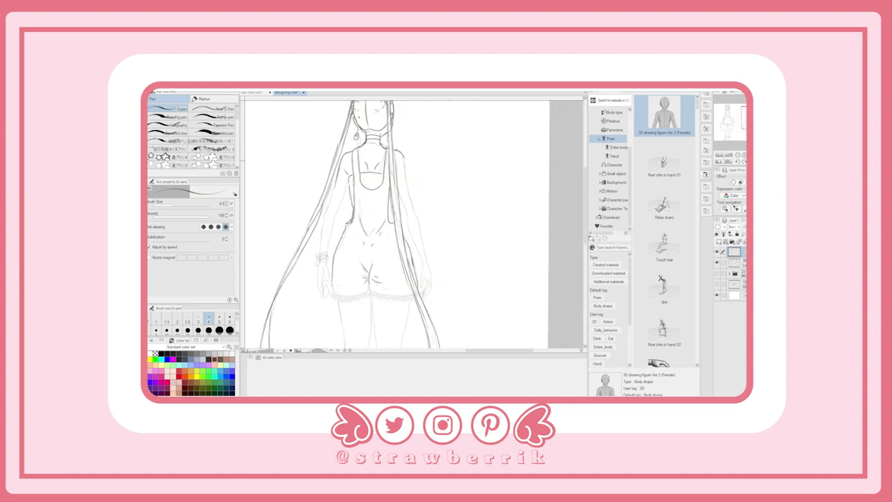
# Ink the right side from shoulder to hip and the inner torso lines
pyautogui.moveTo(403, 157); pyautogui.dragTo(425, 255)
pyautogui.moveTo(399, 195); pyautogui.dragTo(410, 238)
pyautogui.moveTo(332, 194)
pyautogui.mouseDown()
pyautogui.moveTo(328, 251)
pyautogui.moveTo(334, 218)
pyautogui.mouseUp()
pyautogui.moveTo(418, 292)
pyautogui.mouseDown()
pyautogui.moveTo(418, 209)
pyautogui.moveTo(397, 241)
pyautogui.mouseUp()
pyautogui.scroll(2, 341, 236)
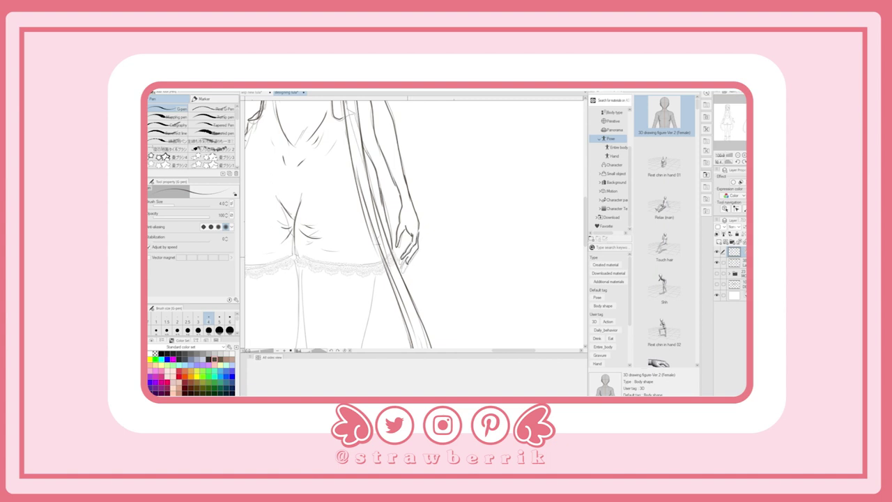
pyautogui.scroll(-3, 415, 223)
pyautogui.scroll(2, 415, 223)
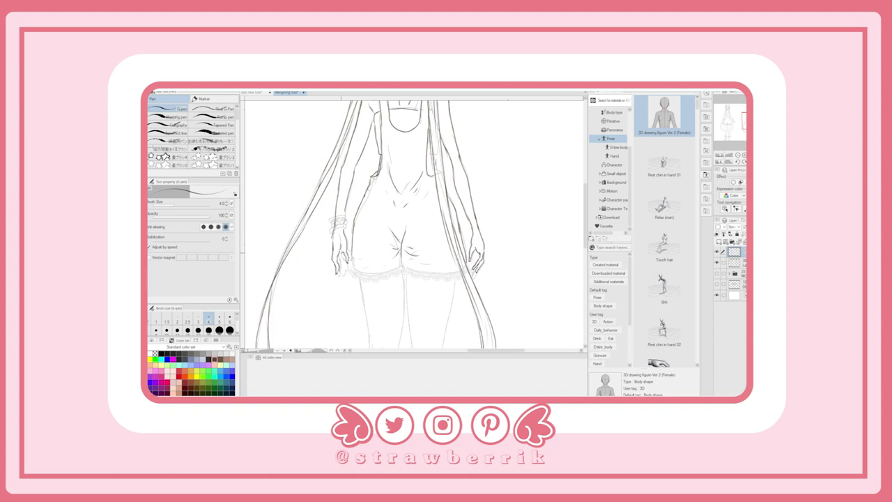
pyautogui.scroll(-2, 414, 223)
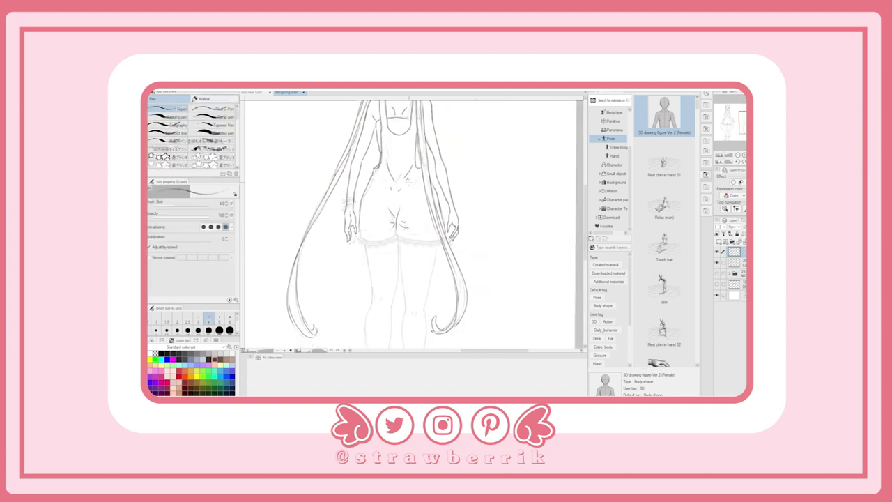
# Add lace trim along the shorts' hem with a decoration brush
pyautogui.press('b')
pyautogui.moveTo(398, 241); pyautogui.dragTo(445, 238)
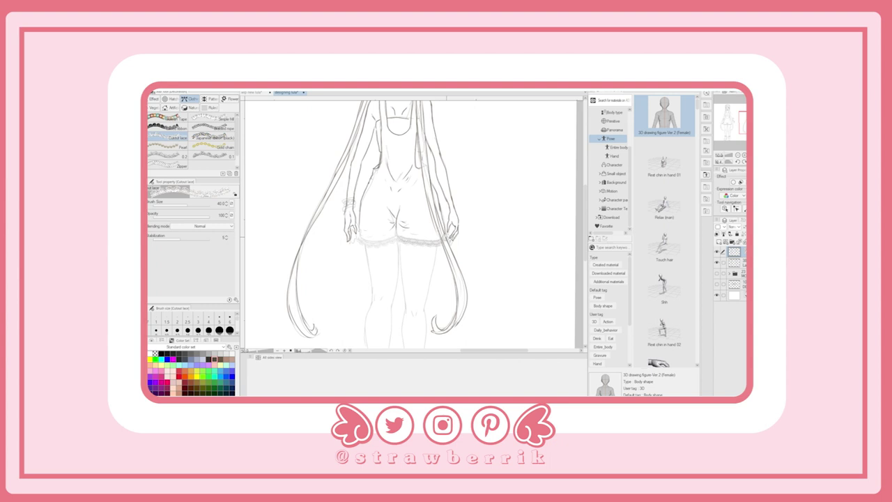
pyautogui.moveTo(357, 244); pyautogui.dragTo(429, 238)
pyautogui.press('p')
pyautogui.scroll(-2, 415, 223)
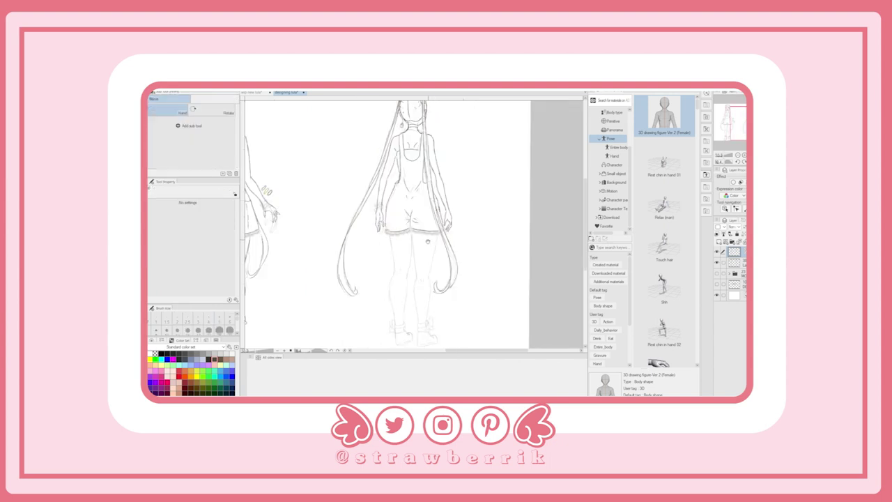
# Redraw and refine the left and inner right leg lines
pyautogui.press('e')
pyautogui.press(']')
pyautogui.press(']')
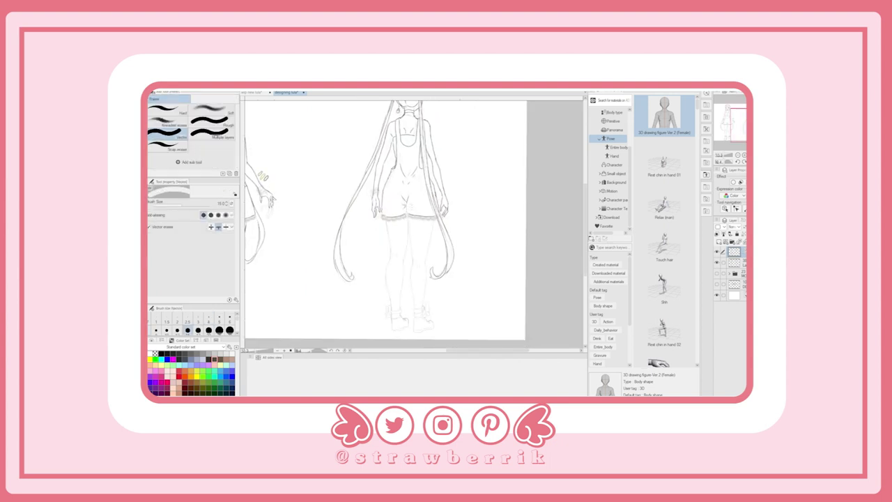
pyautogui.press('p')
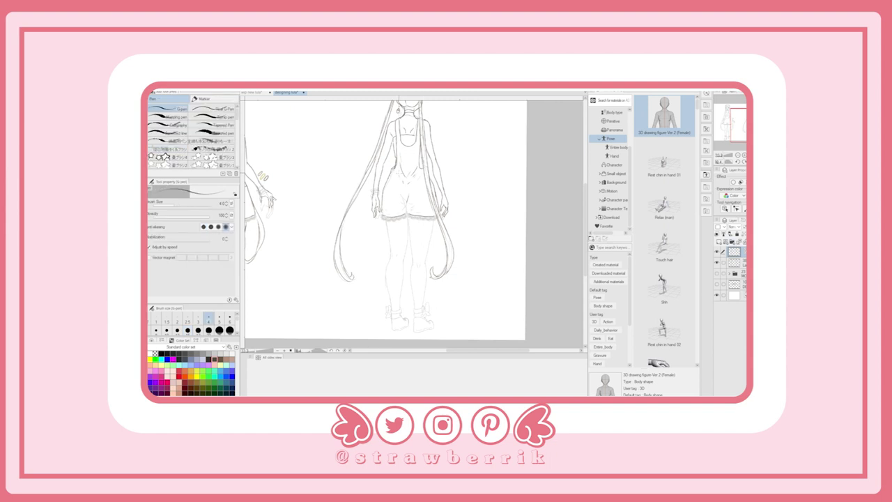
pyautogui.scroll(2, 394, 233)
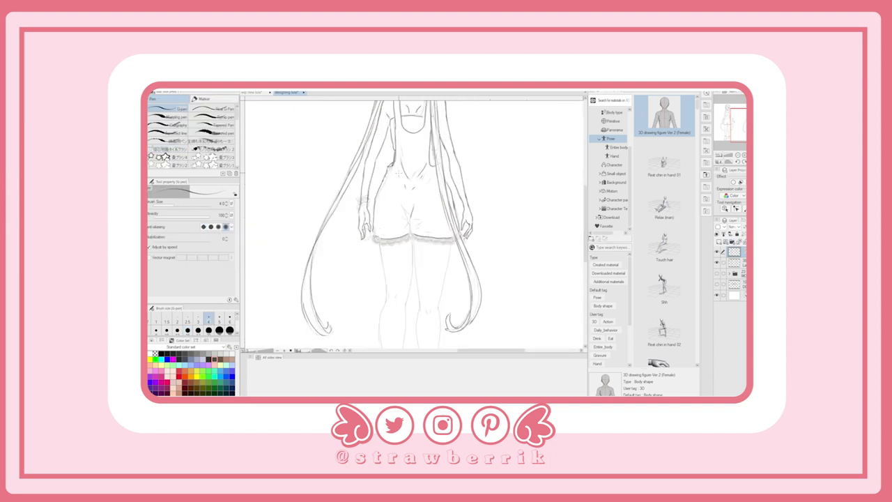
pyautogui.scroll(-3, 394, 232)
pyautogui.scroll(1, 395, 232)
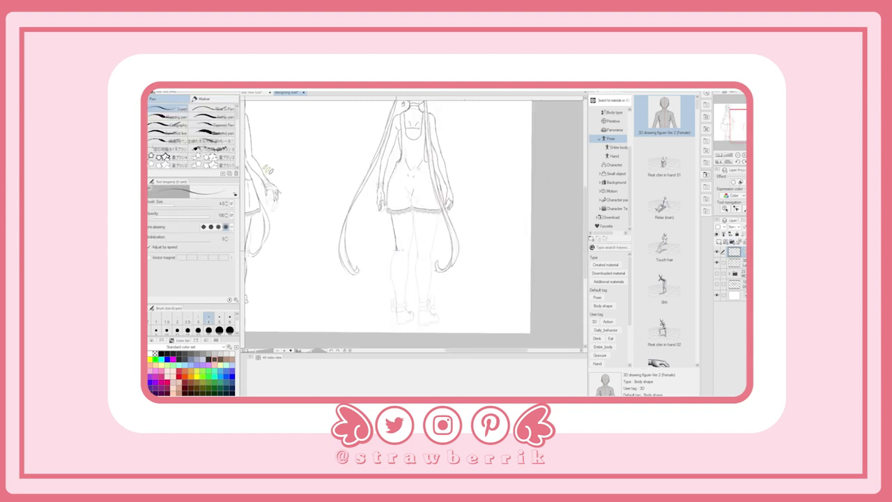
pyautogui.moveTo(394, 248); pyautogui.dragTo(393, 294)
pyautogui.moveTo(416, 220); pyautogui.dragTo(406, 275)
pyautogui.moveTo(418, 221); pyautogui.dragTo(414, 259)
pyautogui.moveTo(438, 213)
pyautogui.mouseDown()
pyautogui.moveTo(428, 286)
pyautogui.moveTo(413, 277)
pyautogui.moveTo(432, 264)
pyautogui.mouseUp()
pyautogui.scroll(2, 418, 334)
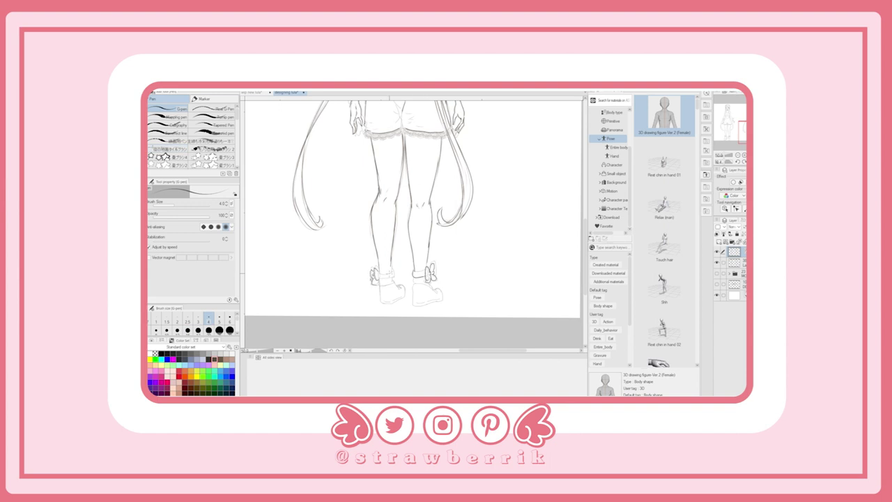
# Darken the left and right boot outlines and soles
pyautogui.moveTo(378, 298); pyautogui.dragTo(398, 303)
pyautogui.moveTo(413, 284); pyautogui.dragTo(439, 303)
pyautogui.hotkey('ctrl', '0')
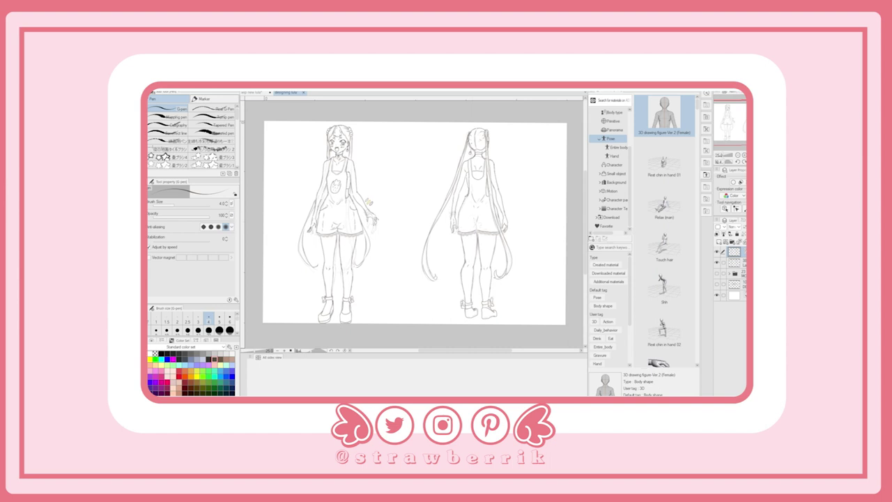
pyautogui.scroll(3, 460, 307)
# Erase the old shoes, sketch new ones below the ankle cuffs, and add a colour layer
pyautogui.press('e')
pyautogui.moveTo(460, 275); pyautogui.dragTo(537, 286)
pyautogui.press('p')
pyautogui.moveTo(461, 264); pyautogui.dragTo(492, 286)
pyautogui.moveTo(513, 261); pyautogui.dragTo(538, 285)
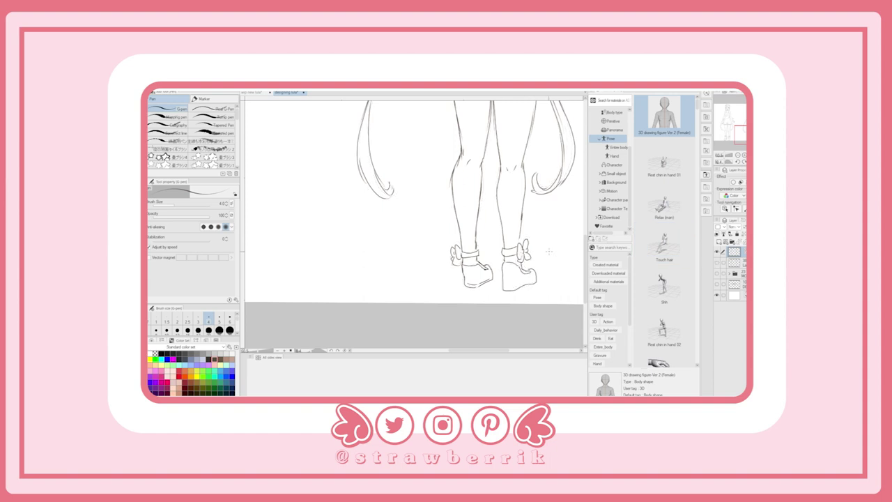
pyautogui.scroll(-5, 465, 233)
pyautogui.scroll(5, 465, 233)
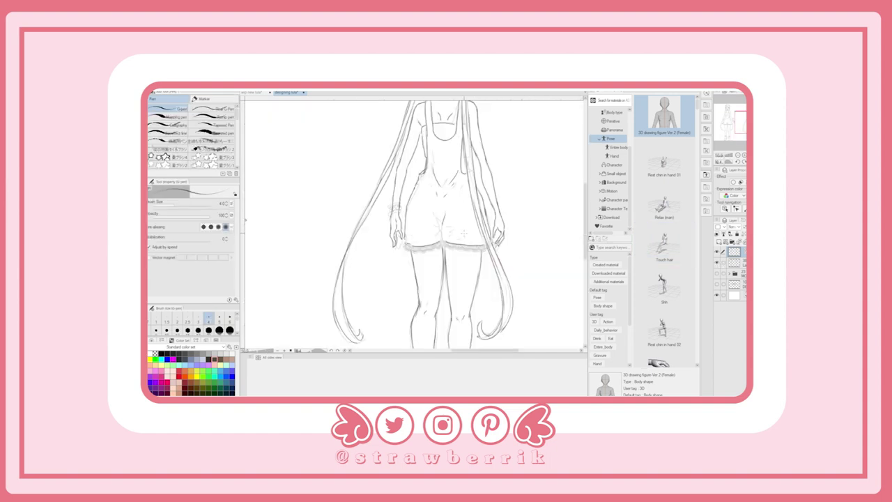
pyautogui.scroll(-6, 465, 233)
pyautogui.scroll(6, 465, 232)
pyautogui.scroll(3, 465, 233)
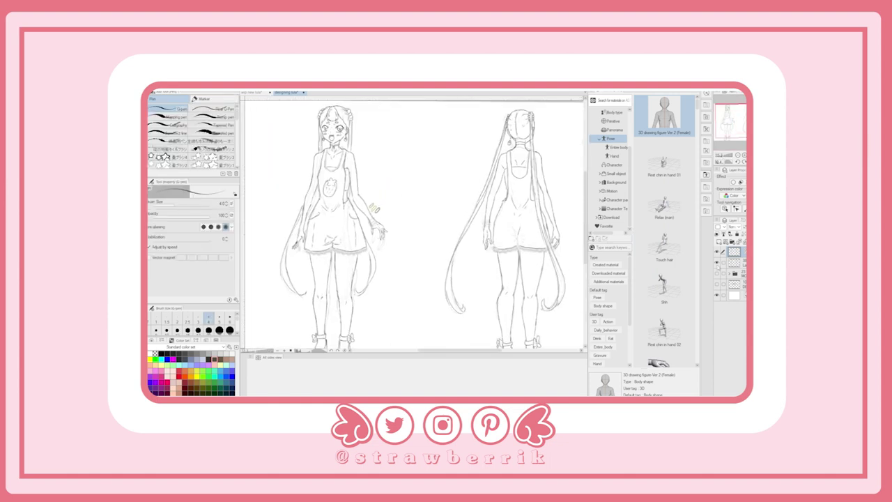
pyautogui.hotkey('ctrl', 'shift', 'n')
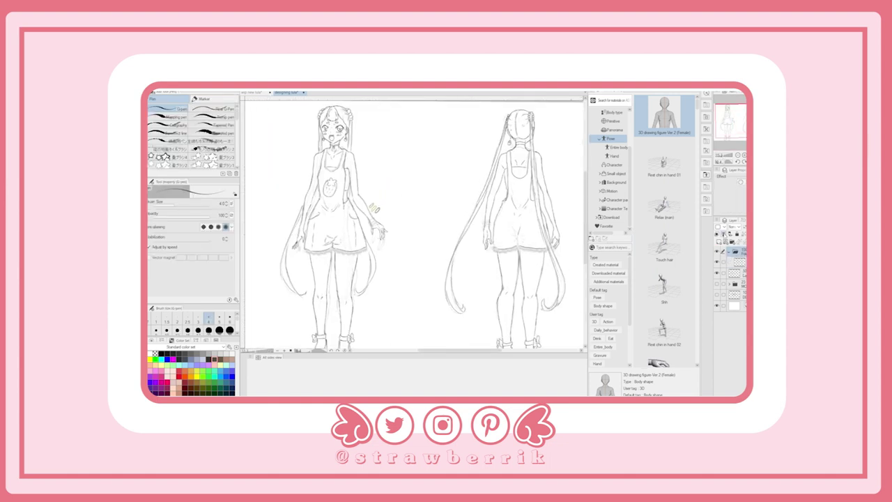
# Bucket-fill the top of the hair and the bangs dark green on the colour layer
pyautogui.click(736, 273)
pyautogui.press('g')
pyautogui.click(348, 180)
pyautogui.hotkey('ctrl', 'z')
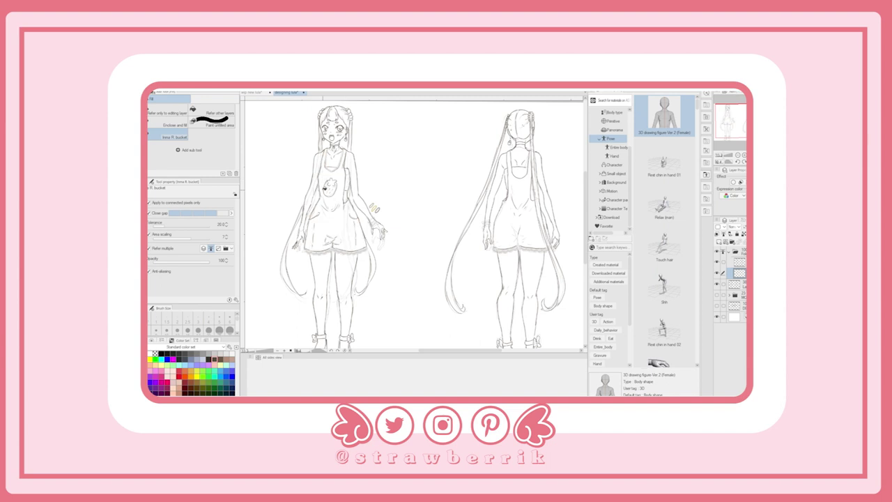
pyautogui.click(215, 387)
pyautogui.click(344, 136)
pyautogui.click(327, 117)
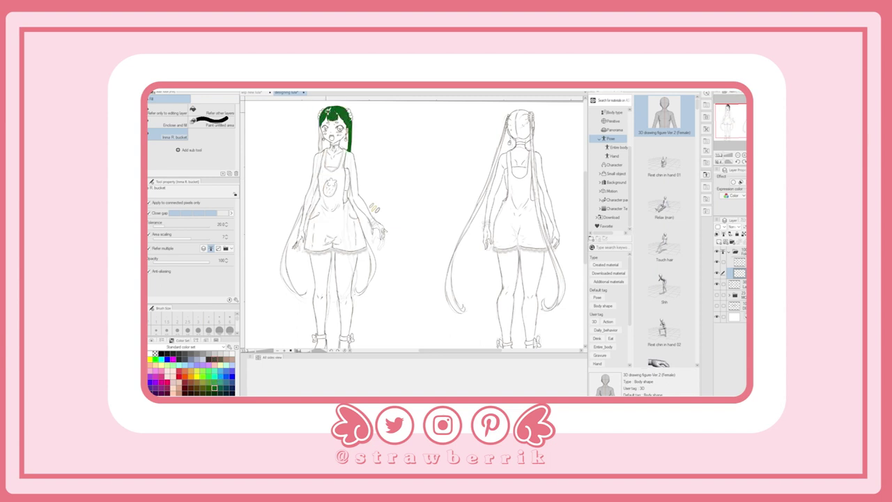
# Fill the left and right long hair strands and their tips green
pyautogui.scroll(3, 321, 130)
pyautogui.moveTo(361, 181); pyautogui.dragTo(363, 155)
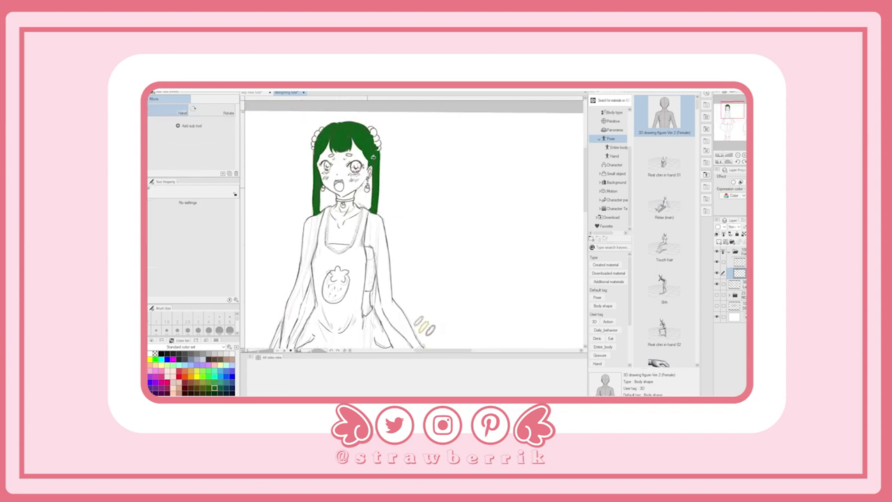
pyautogui.moveTo(376, 321)
pyautogui.mouseDown()
pyautogui.moveTo(422, 211)
pyautogui.moveTo(430, 99)
pyautogui.mouseUp()
pyautogui.click(315, 258)
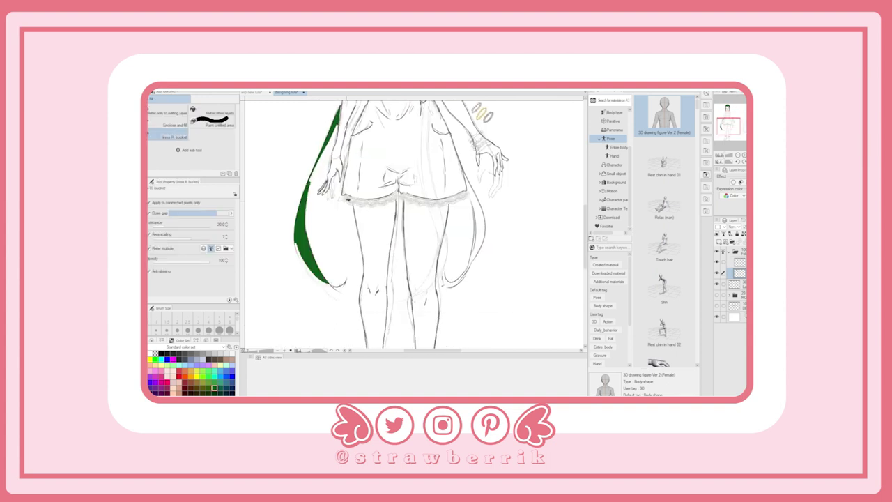
pyautogui.click(474, 230)
pyautogui.click(450, 278)
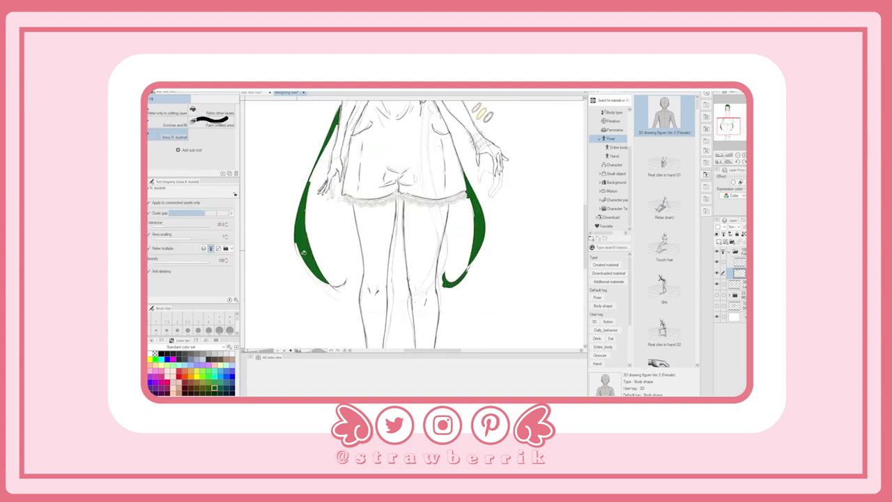
pyautogui.click(331, 252)
pyautogui.hotkey('ctrl', 'z')
pyautogui.scroll(-1, 304, 231)
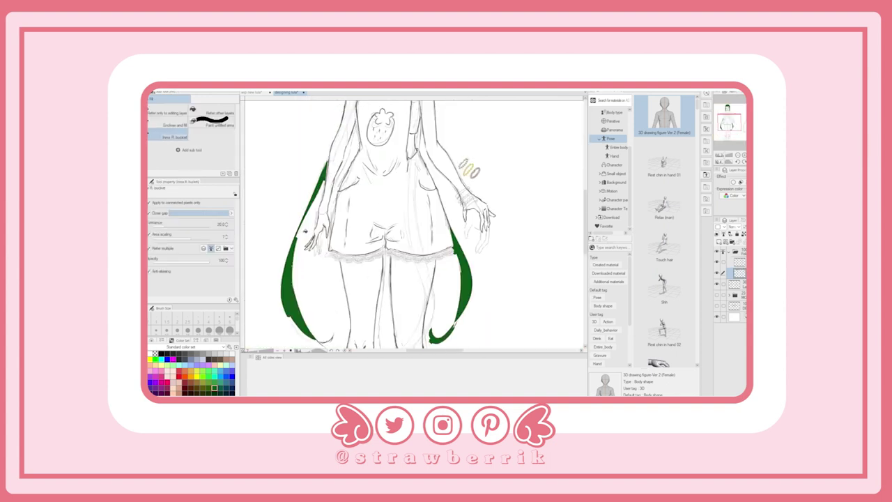
pyautogui.scroll(5, 415, 223)
pyautogui.scroll(2, 414, 223)
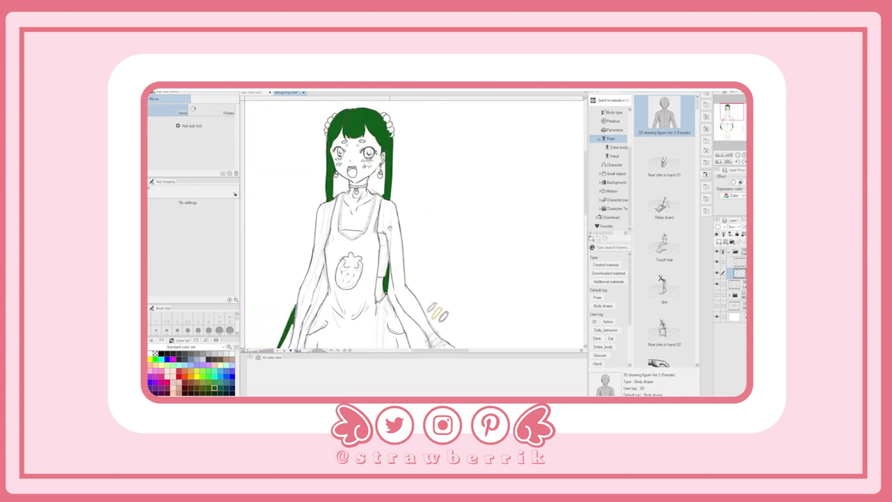
# Shift the hair fill from green to pink using Hue/Saturation/Luminosity
pyautogui.hotkey('alt', 'e')
pyautogui.moveTo(182, 237)
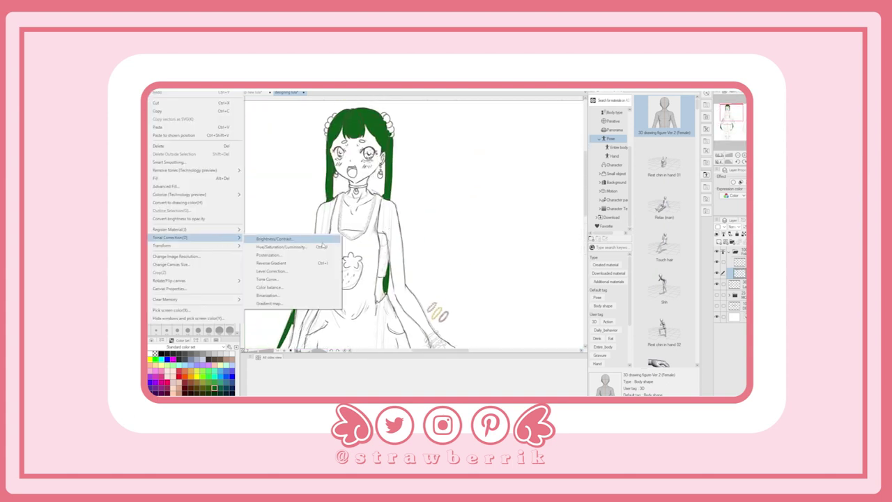
pyautogui.click(326, 248)
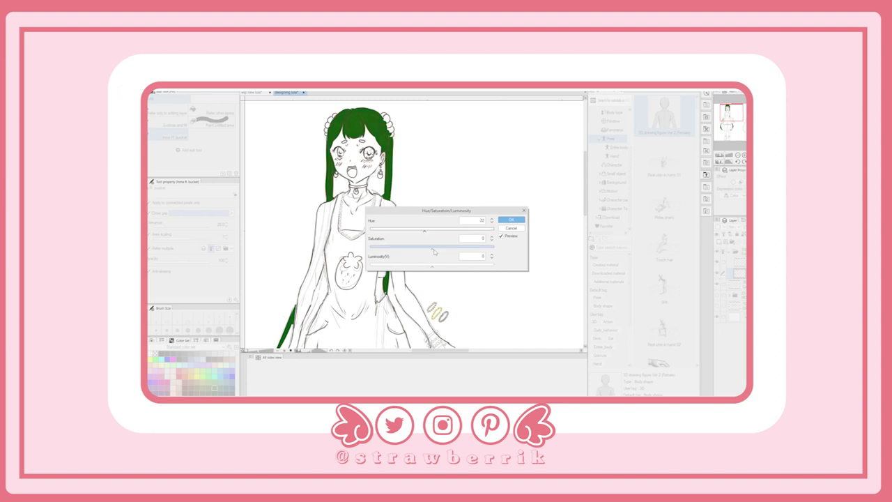
pyautogui.click(503, 221)
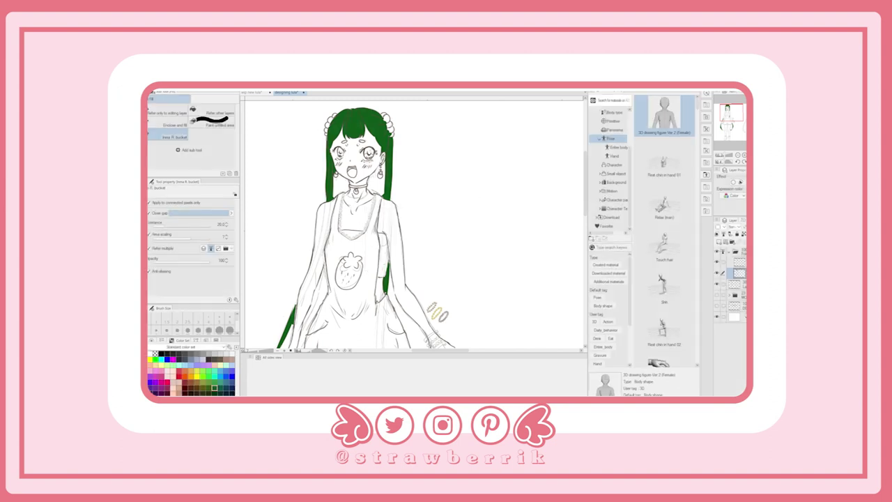
pyautogui.hotkey('ctrl', 'z')
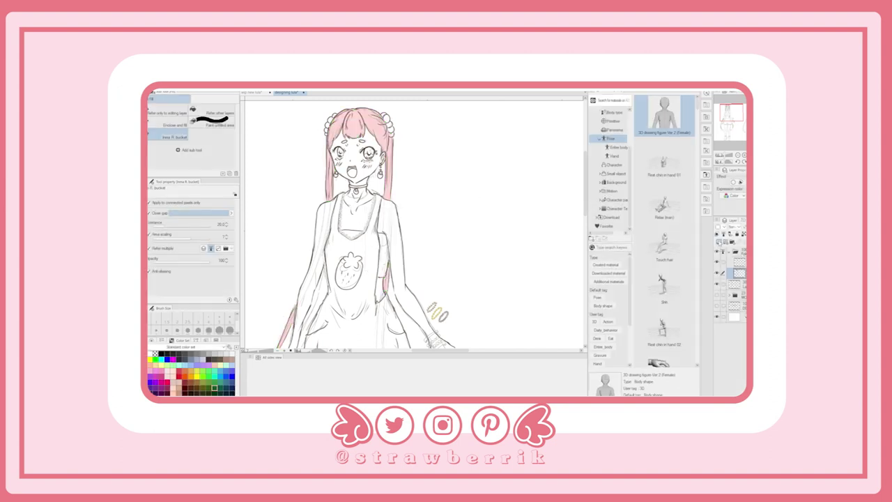
# Fill the overalls' chest area dark green
pyautogui.scroll(-2, 395, 204)
pyautogui.click(395, 204)
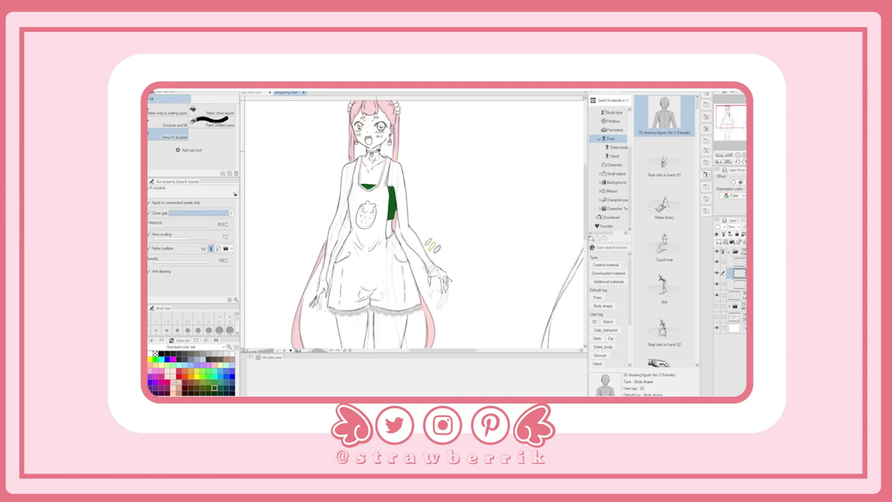
pyautogui.scroll(2, 369, 150)
pyautogui.click(369, 148)
pyautogui.hotkey('ctrl', 'z')
pyautogui.scroll(-2, 416, 238)
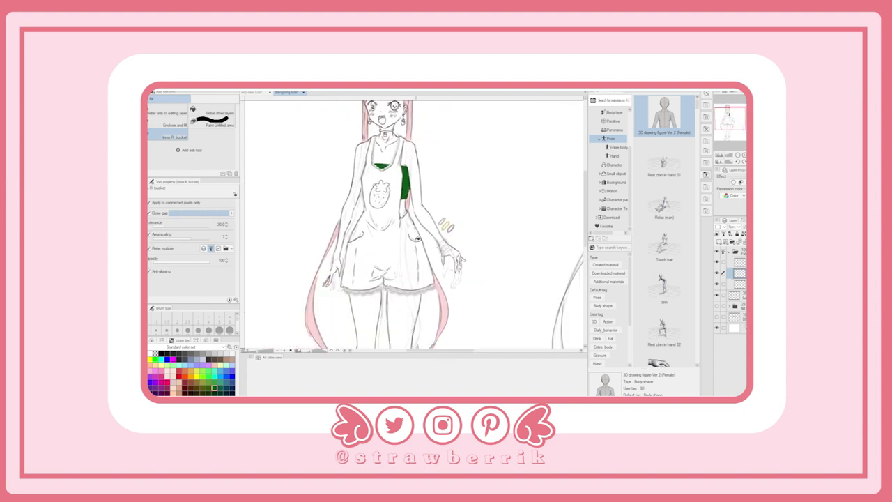
pyautogui.scroll(-2, 417, 237)
pyautogui.scroll(1, 413, 286)
# Fill both ankle straps and both shoes green
pyautogui.click(412, 286)
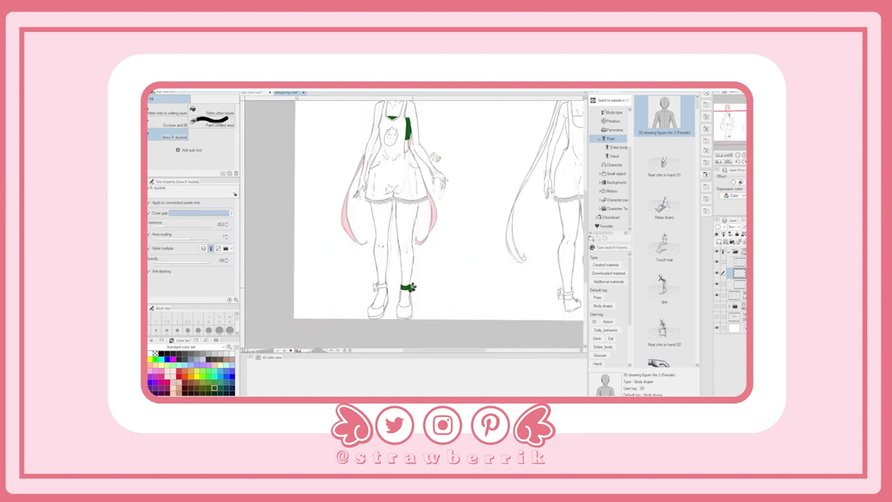
pyautogui.click(404, 310)
pyautogui.click(376, 305)
pyautogui.click(381, 286)
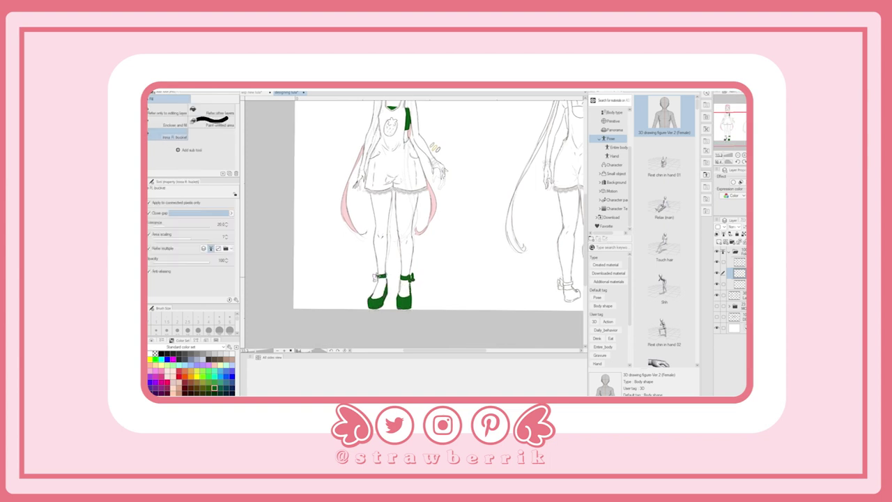
pyautogui.scroll(2, 400, 276)
pyautogui.scroll(-1, 418, 277)
# Fill the choker and the hair ornament beads green
pyautogui.press('h')
pyautogui.moveTo(416, 112); pyautogui.dragTo(416, 345)
pyautogui.press('g')
pyautogui.click(390, 223)
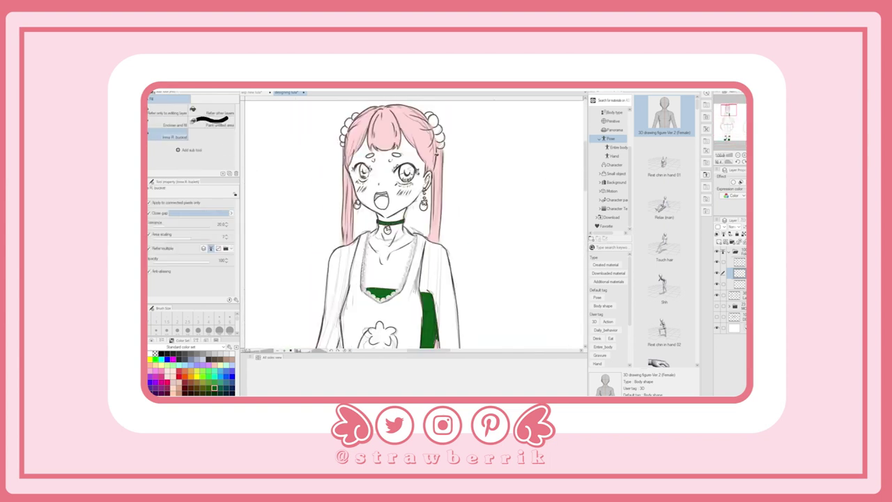
pyautogui.click(432, 117)
pyautogui.click(439, 132)
pyautogui.click(442, 143)
pyautogui.click(355, 116)
pyautogui.click(346, 129)
# Erase the stray green mark beside the hair ornament
pyautogui.press('e')
pyautogui.moveTo(444, 126)
pyautogui.mouseDown()
pyautogui.moveTo(451, 135)
pyautogui.moveTo(416, 334)
pyautogui.mouseUp()
pyautogui.scroll(-3, 418, 258)
pyautogui.press('h')
pyautogui.scroll(3, 404, 272)
pyautogui.press('e')
pyautogui.scroll(-2, 418, 223)
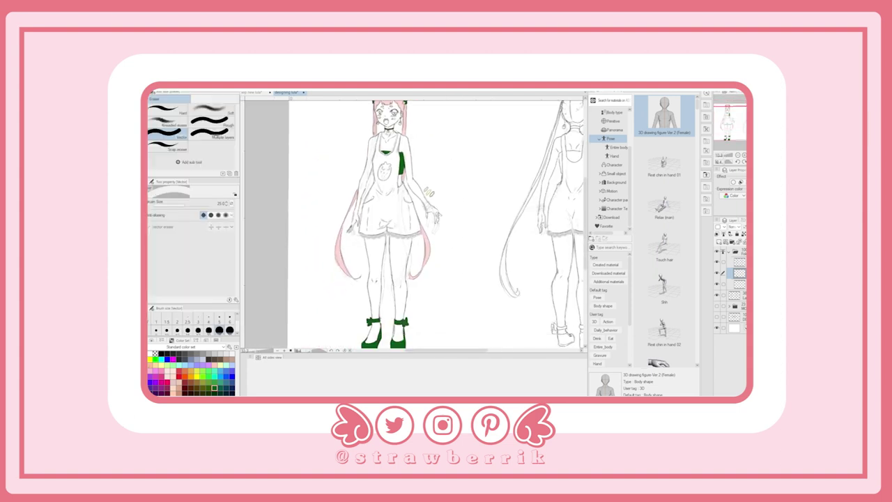
# Set pink as the drawing colour and convert the green shoes and straps to it
pyautogui.moveTo(556, 234); pyautogui.dragTo(556, 230)
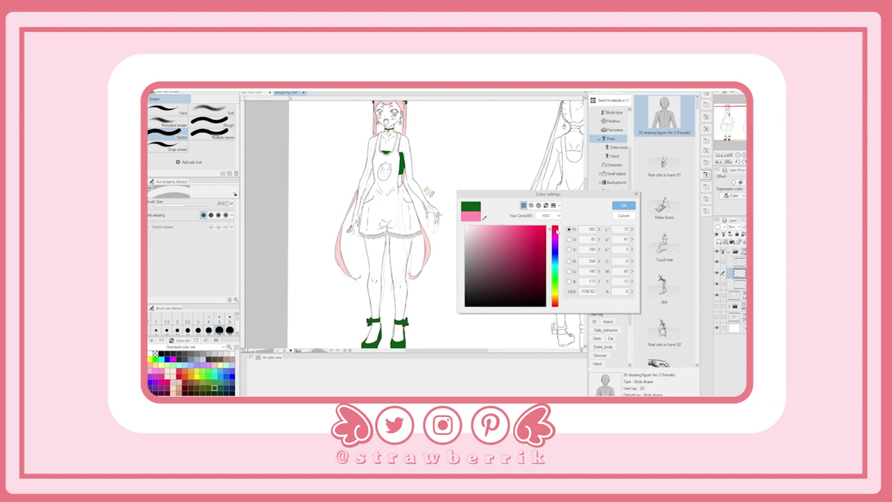
pyautogui.click(623, 205)
pyautogui.hotkey('alt', 'e')
pyautogui.press('4')
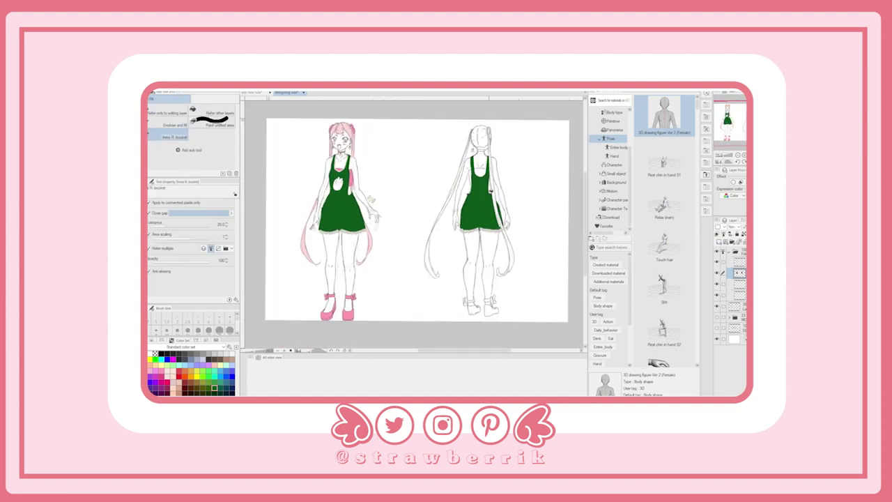
# Fill the back figure's hair bun beads, both shoes and the shoe bow pink
pyautogui.scroll(2, 417, 230)
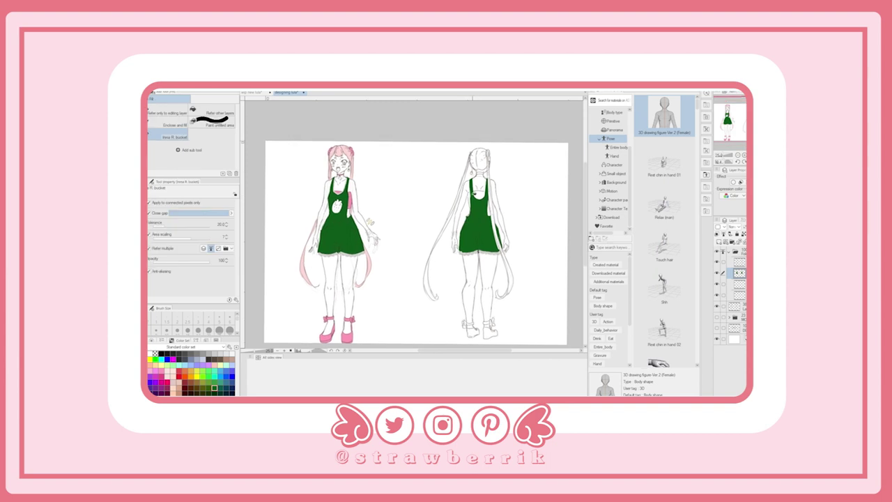
pyautogui.click(737, 283)
pyautogui.scroll(3, 490, 152)
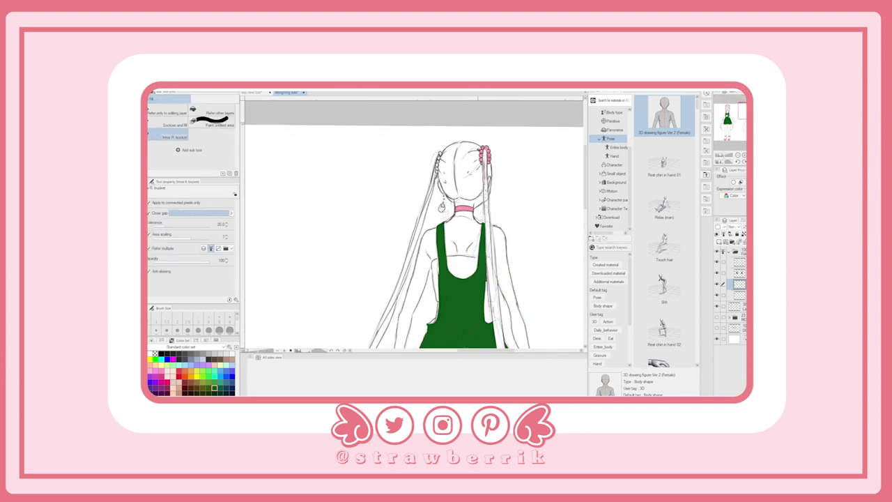
pyautogui.click(439, 161)
pyautogui.scroll(-3, 491, 207)
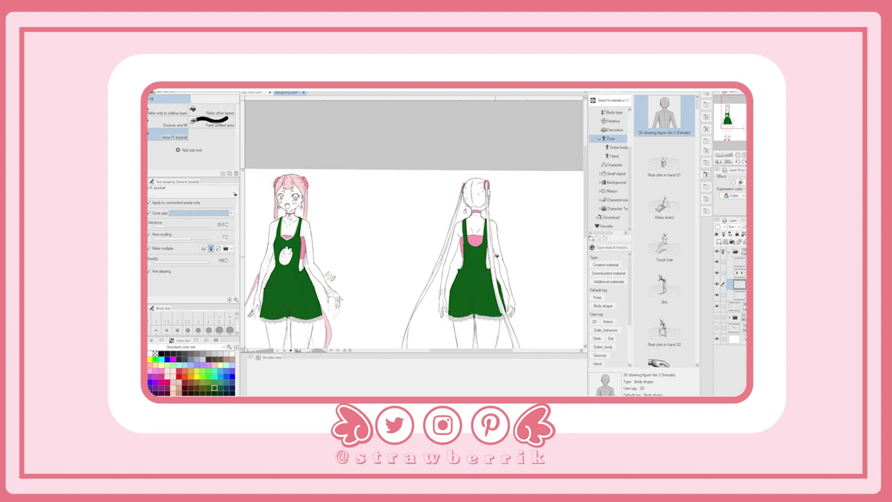
pyautogui.scroll(2, 465, 280)
pyautogui.click(466, 292)
pyautogui.click(487, 289)
pyautogui.click(494, 276)
# Recolour both figures' overalls layer to pale peach with Edit > Convert to drawing color
pyautogui.hotkey('ctrl', '0')
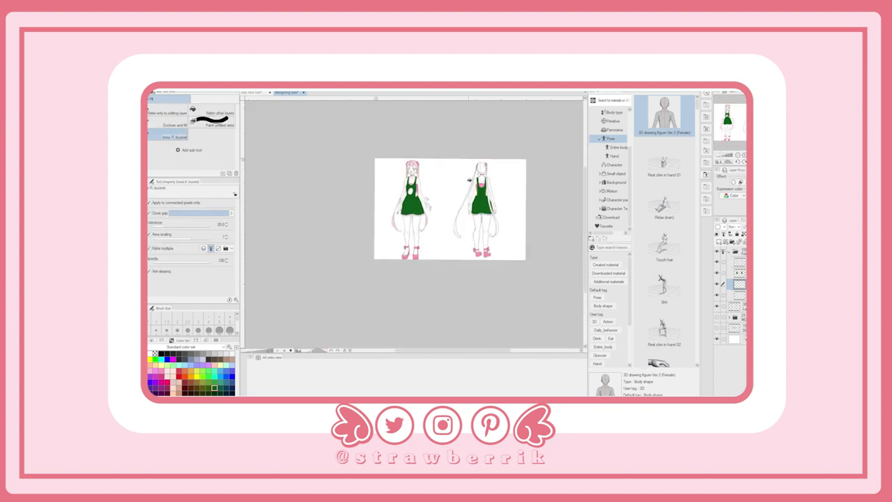
pyautogui.click(737, 274)
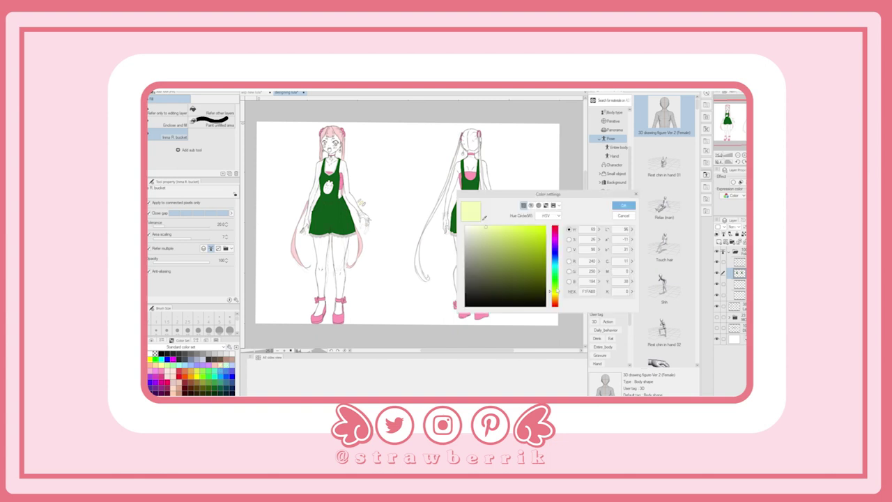
pyautogui.moveTo(552, 251); pyautogui.dragTo(552, 286)
pyautogui.press('Escape')
pyautogui.hotkey('alt', 'e')
pyautogui.click(227, 202)
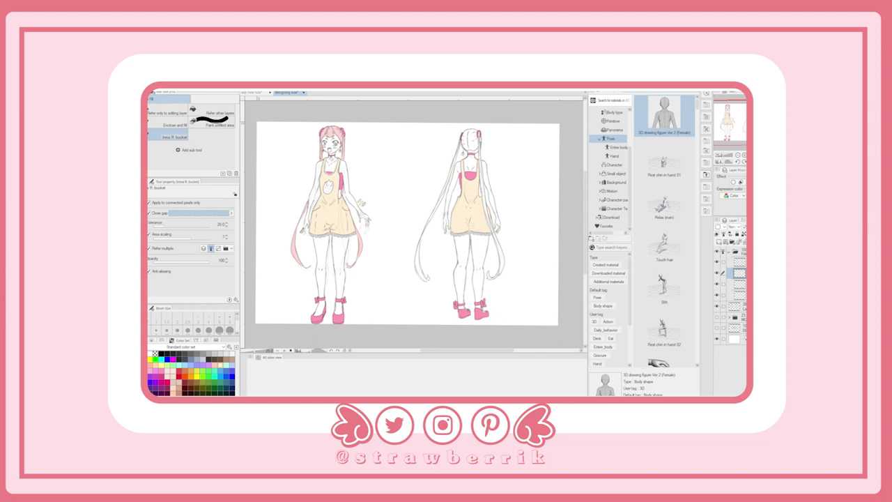
pyautogui.scroll(5, 327, 160)
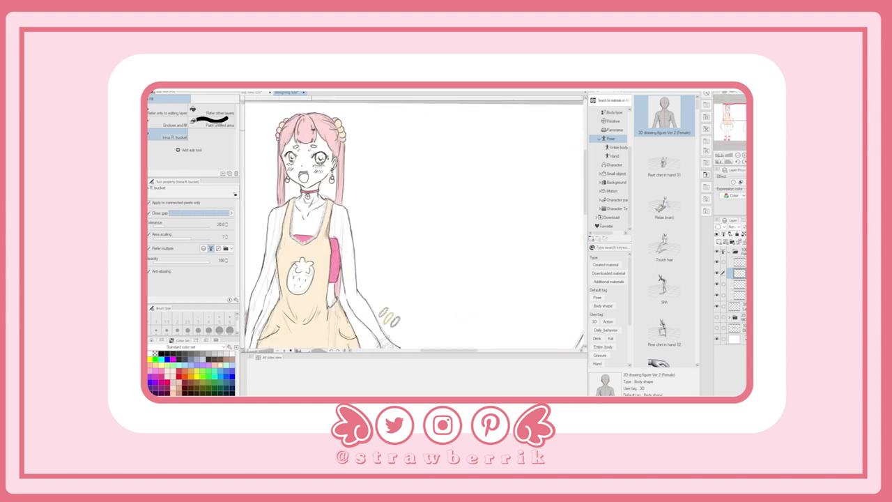
pyautogui.hscroll(5, 411, 223)
pyautogui.scroll(-5, 418, 202)
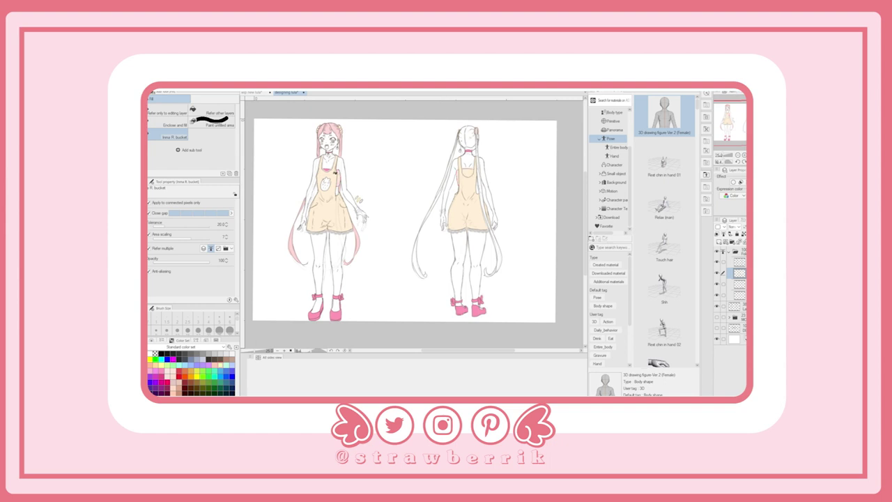
# Fill the front and back figures' overalls pink with the Fill bucket
pyautogui.click(333, 209)
pyautogui.click(465, 209)
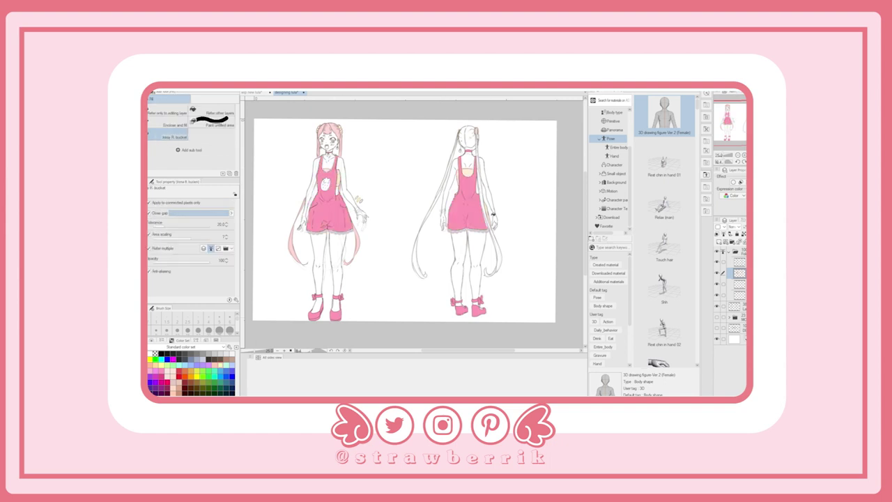
pyautogui.scroll(2, 493, 212)
pyautogui.scroll(-2, 487, 202)
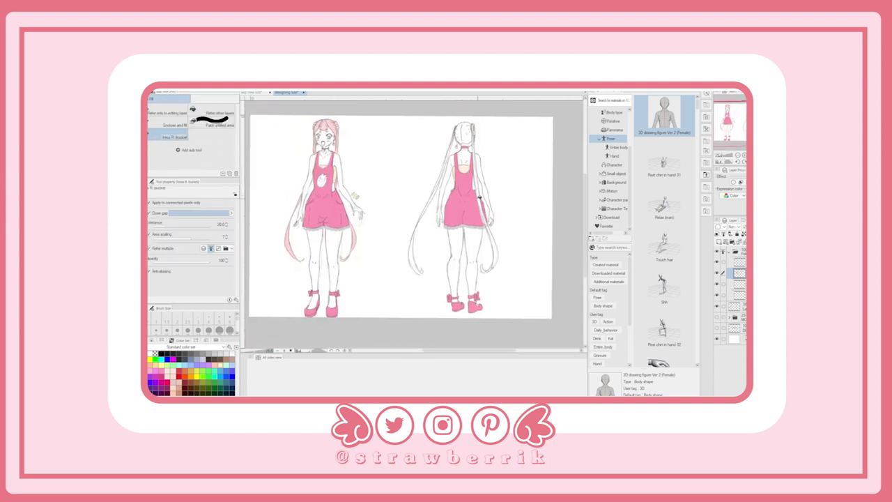
pyautogui.scroll(3, 478, 197)
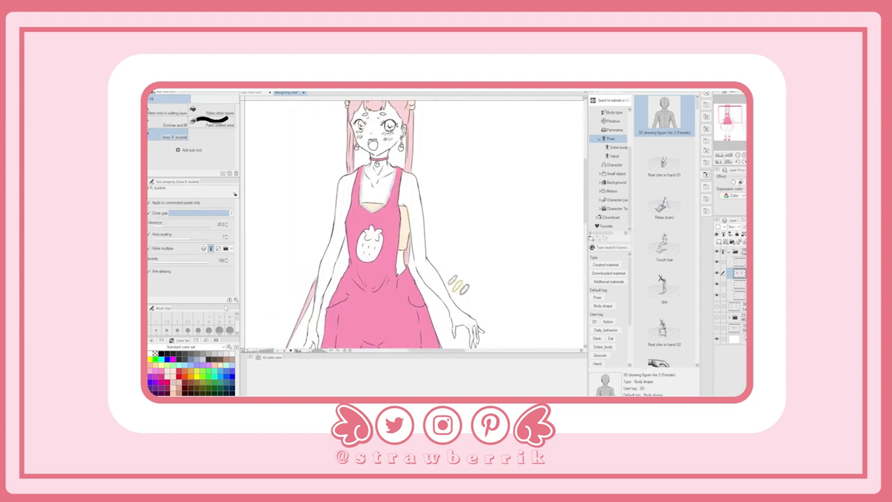
# Colour the pocket strawberry's leaf green and the strawberry itself red
pyautogui.doubleClick(204, 371)
pyautogui.click(617, 202)
pyautogui.click(376, 234)
pyautogui.scroll(2, 390, 188)
pyautogui.doubleClick(204, 371)
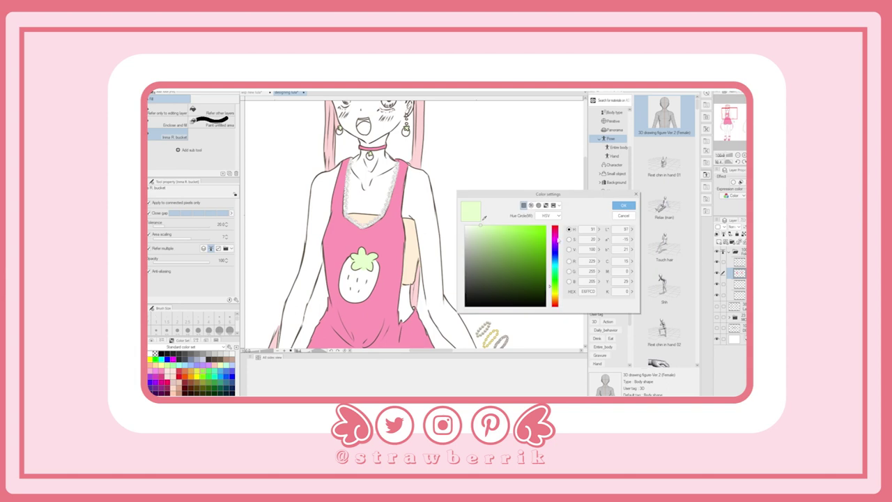
pyautogui.click(550, 222)
pyautogui.click(619, 202)
pyautogui.click(352, 275)
# Refill both figures' overalls with a lighter pink
pyautogui.scroll(-4, 390, 181)
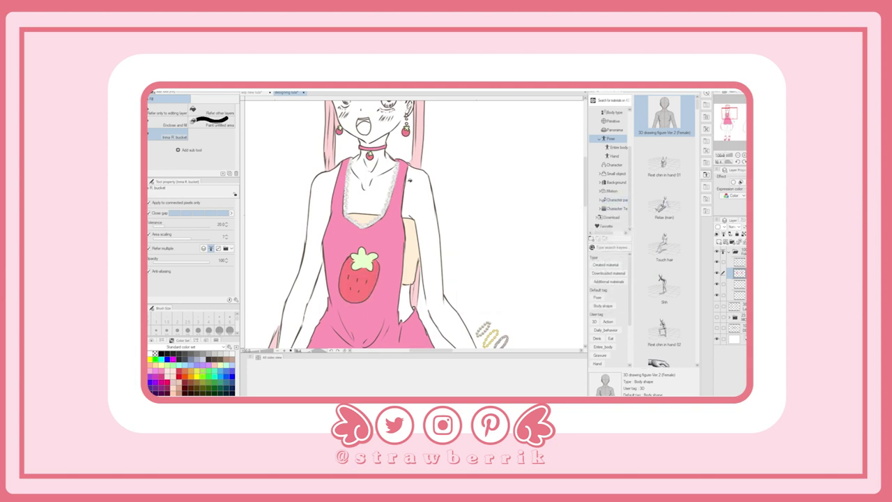
pyautogui.scroll(4, 467, 196)
pyautogui.scroll(-3, 438, 198)
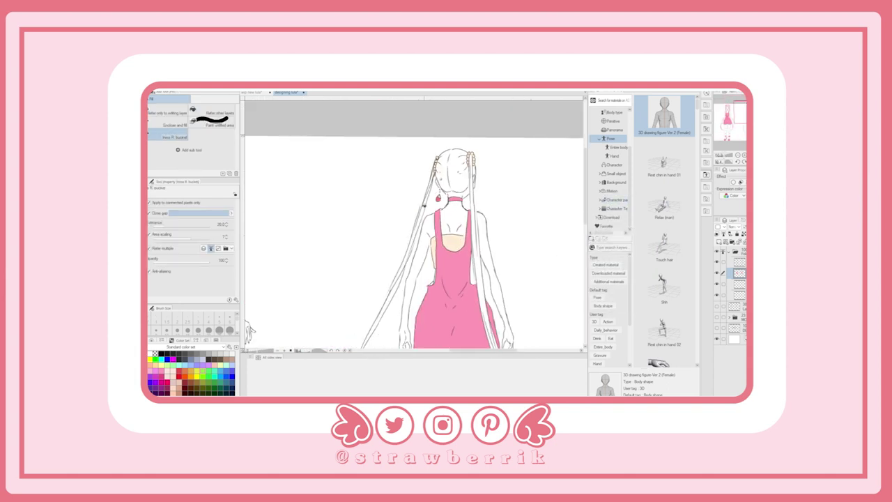
pyautogui.scroll(5, 454, 201)
pyautogui.scroll(-5, 388, 199)
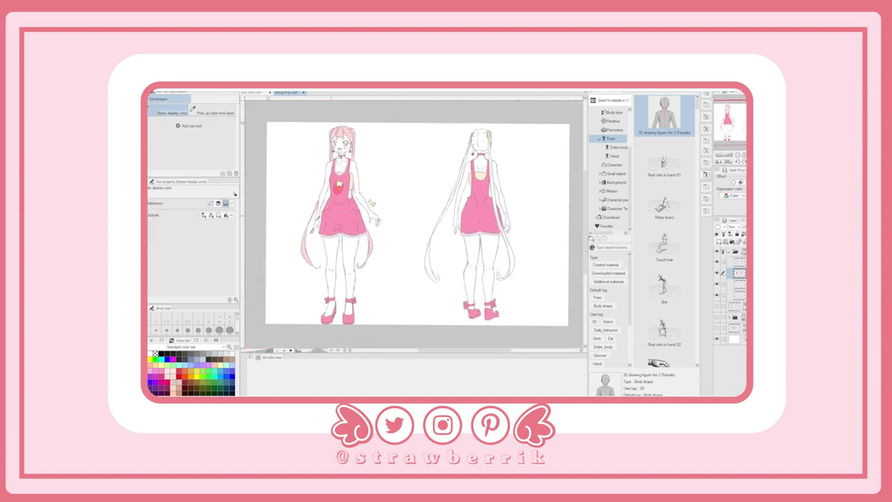
pyautogui.click(623, 205)
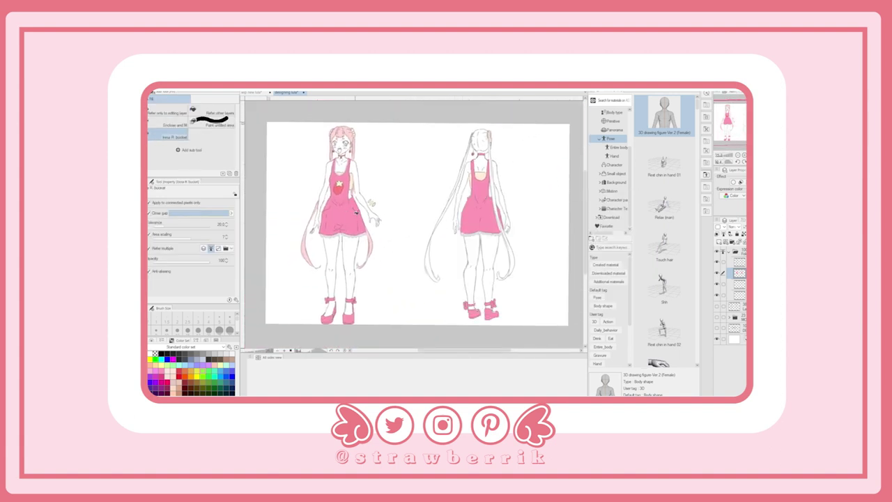
pyautogui.click(338, 223)
pyautogui.click(481, 209)
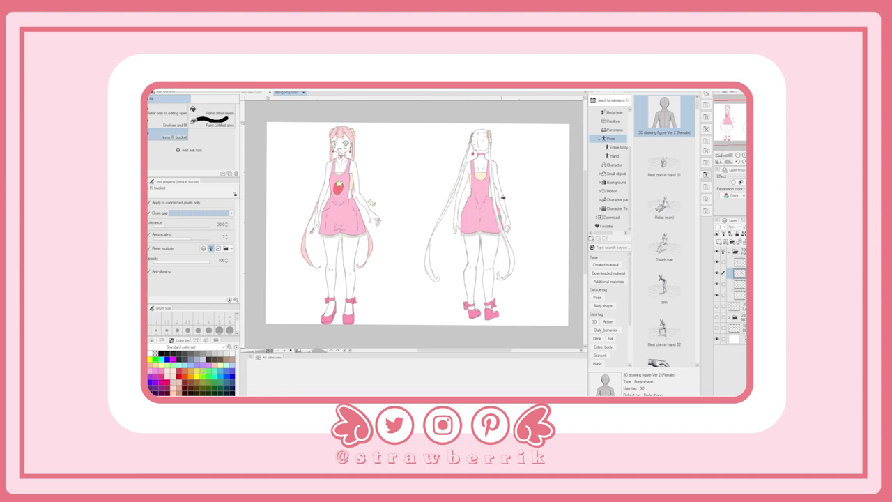
# Give the line art layer a light pink Layer color tint
pyautogui.click(738, 251)
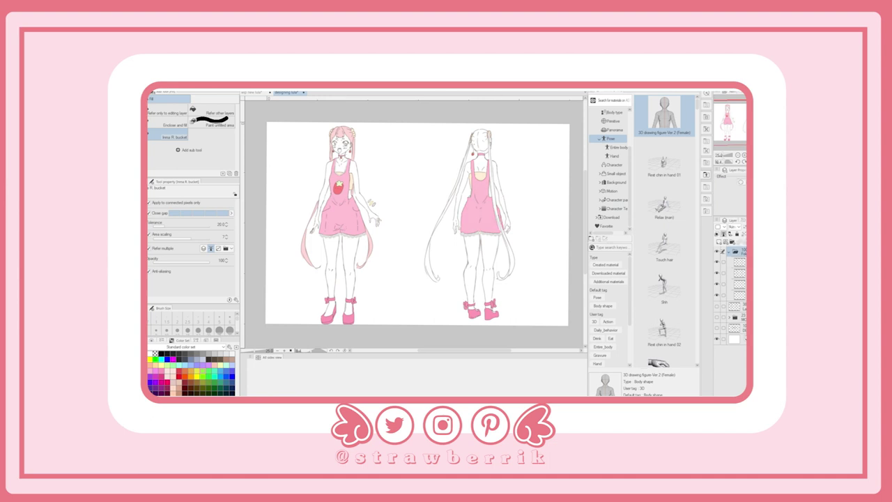
pyautogui.click(737, 261)
pyautogui.click(729, 189)
pyautogui.click(744, 189)
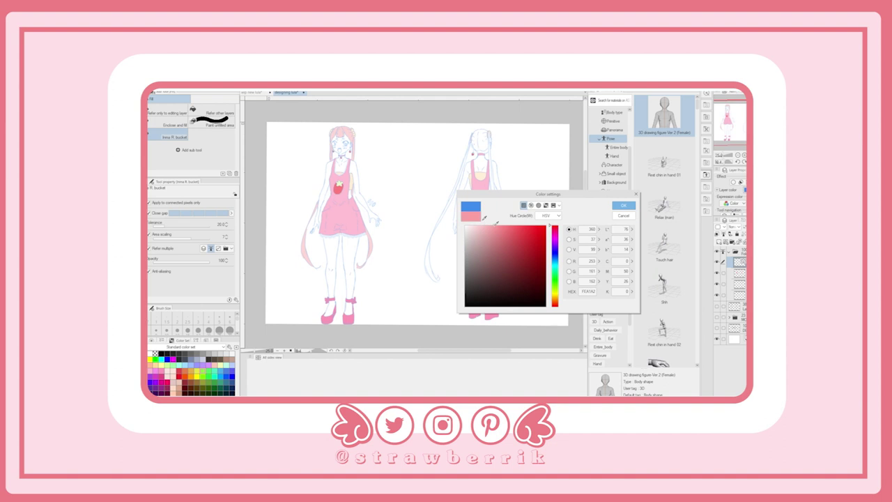
pyautogui.click(624, 205)
pyautogui.click(744, 190)
pyautogui.click(624, 205)
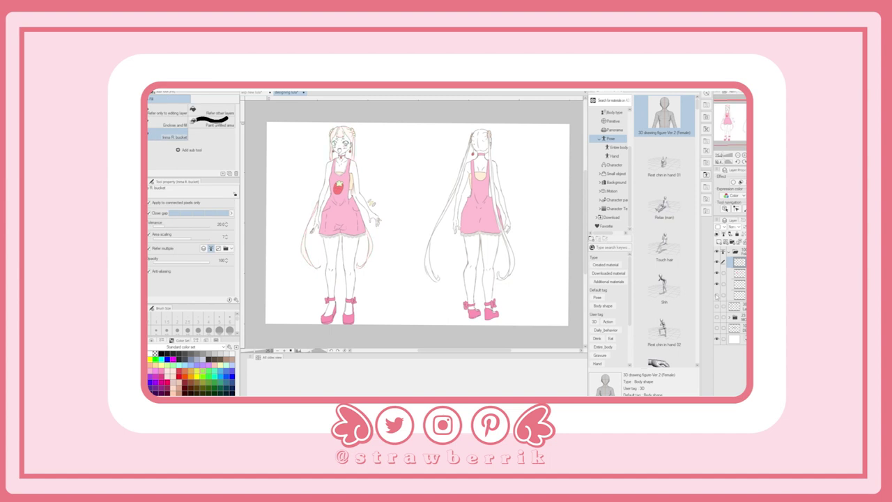
# Fill the back figure's hair and long twin tails pink on the hair colour layer
pyautogui.click(737, 295)
pyautogui.moveTo(478, 140)
pyautogui.mouseDown()
pyautogui.moveTo(464, 166)
pyautogui.moveTo(435, 249)
pyautogui.moveTo(451, 274)
pyautogui.moveTo(512, 262)
pyautogui.mouseUp()
pyautogui.scroll(2, 460, 161)
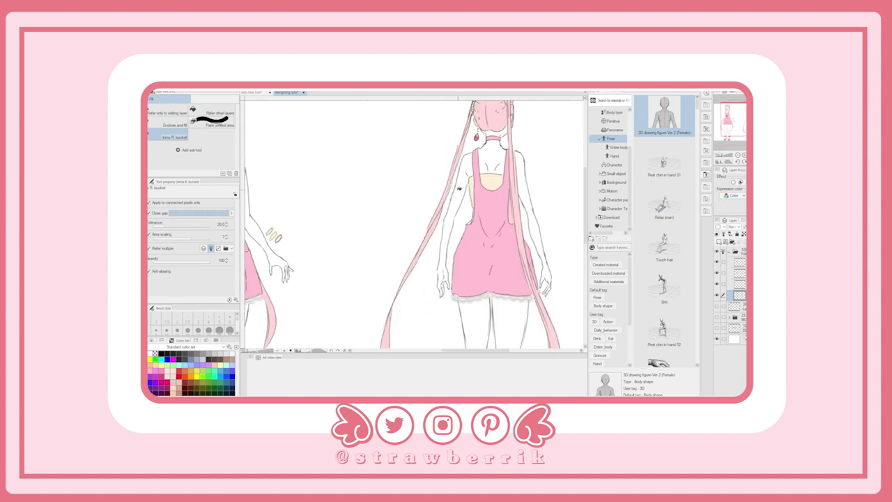
pyautogui.moveTo(457, 156); pyautogui.dragTo(457, 247)
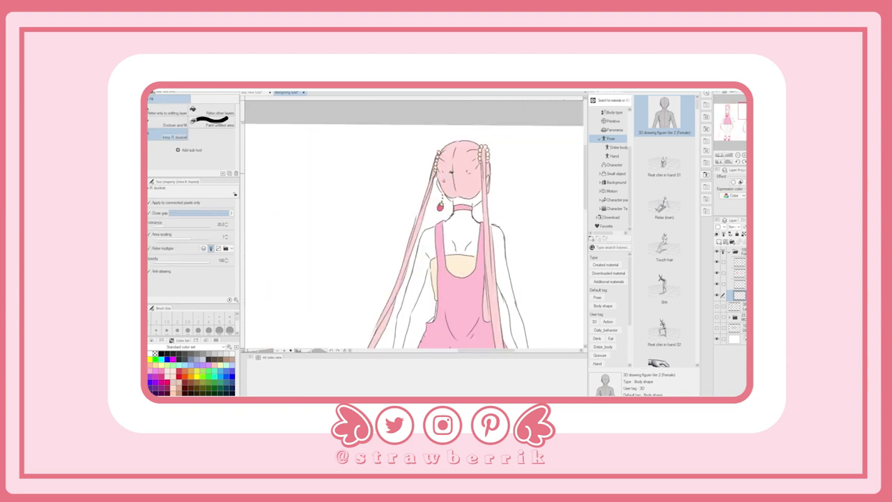
pyautogui.scroll(2, 452, 213)
pyautogui.press('e')
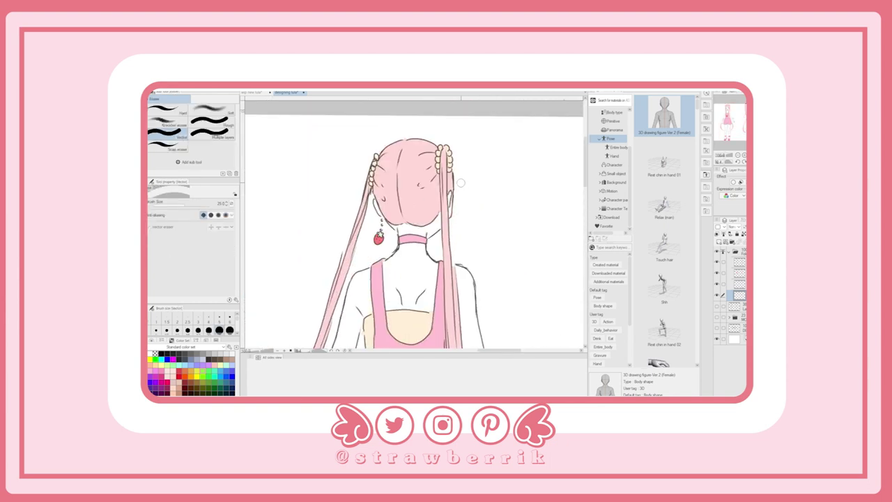
pyautogui.hotkey('ctrl', '0')
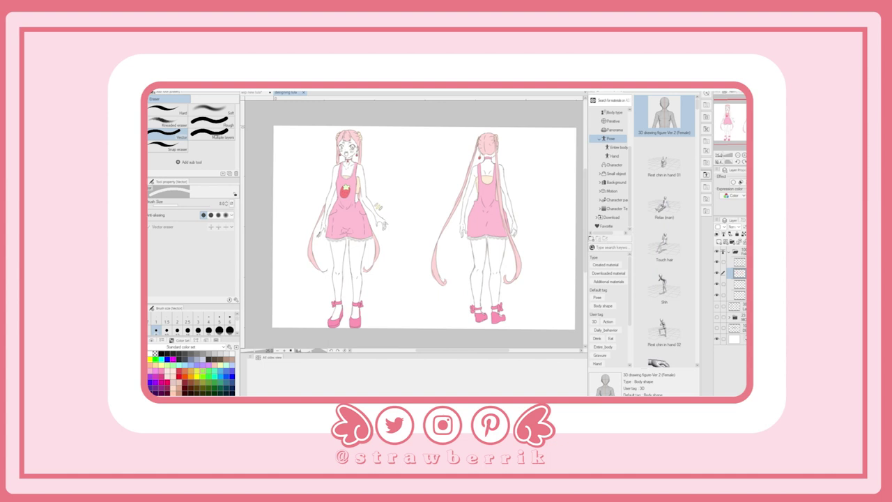
# Handwrite 'lula design' with a squiggle between the figures using the G-pen on the top layer
pyautogui.click(733, 252)
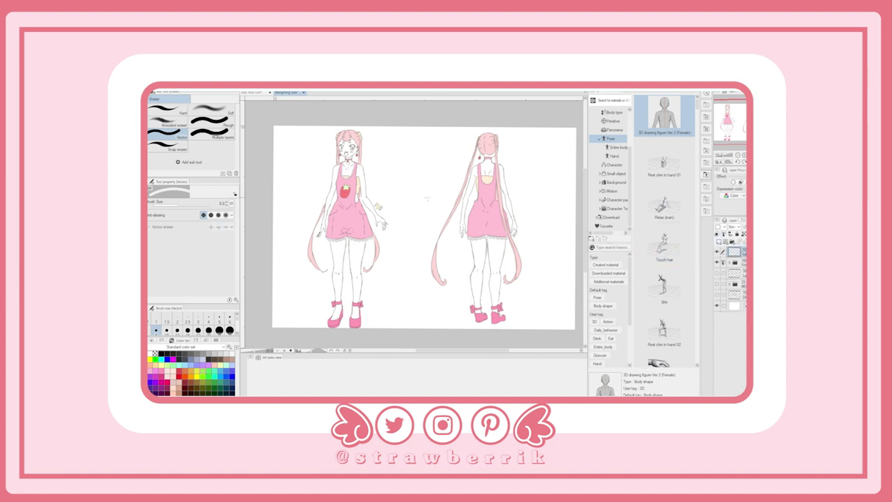
pyautogui.press('p')
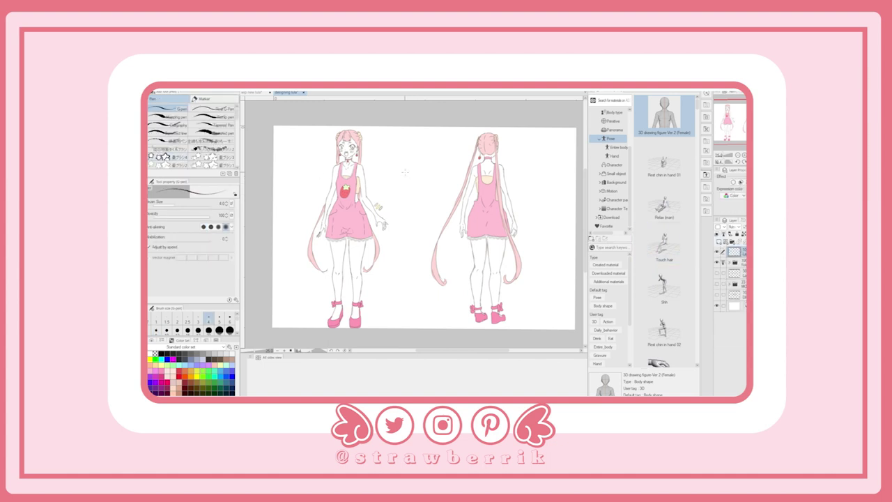
pyautogui.moveTo(393, 166); pyautogui.dragTo(399, 178)
pyautogui.moveTo(402, 165)
pyautogui.mouseDown()
pyautogui.moveTo(402, 190)
pyautogui.moveTo(422, 195)
pyautogui.moveTo(434, 186)
pyautogui.moveTo(427, 172)
pyautogui.moveTo(415, 223)
pyautogui.mouseUp()
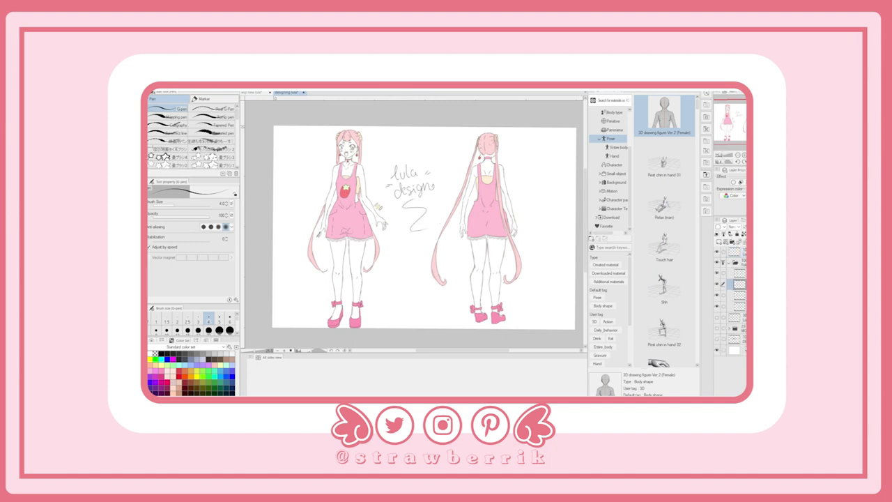
# Sample a pink, adjust its hue on the Color Wheel, and set Fill to unpainted areas
pyautogui.keyDown('alt'); pyautogui.click(439, 220); pyautogui.keyUp('alt')
pyautogui.click(195, 346)
pyautogui.click(202, 346)
pyautogui.click(150, 341)
pyautogui.moveTo(163, 366); pyautogui.dragTo(164, 354)
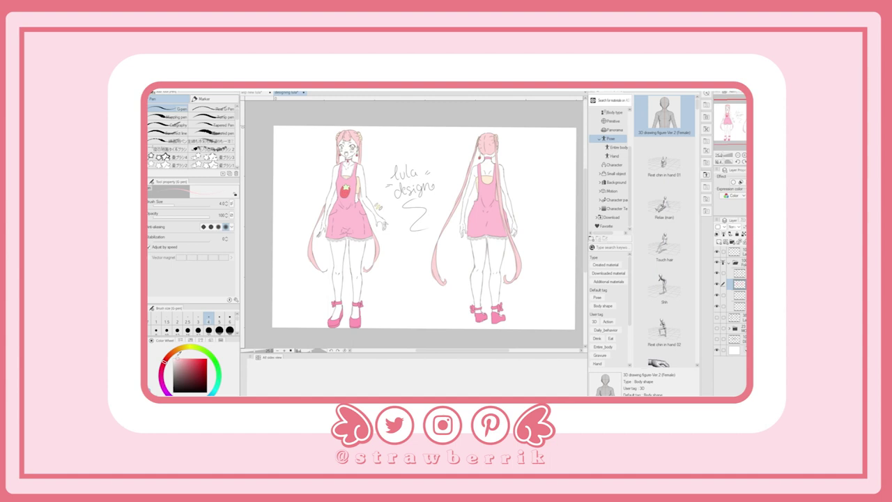
pyautogui.press('g')
pyautogui.click(345, 229)
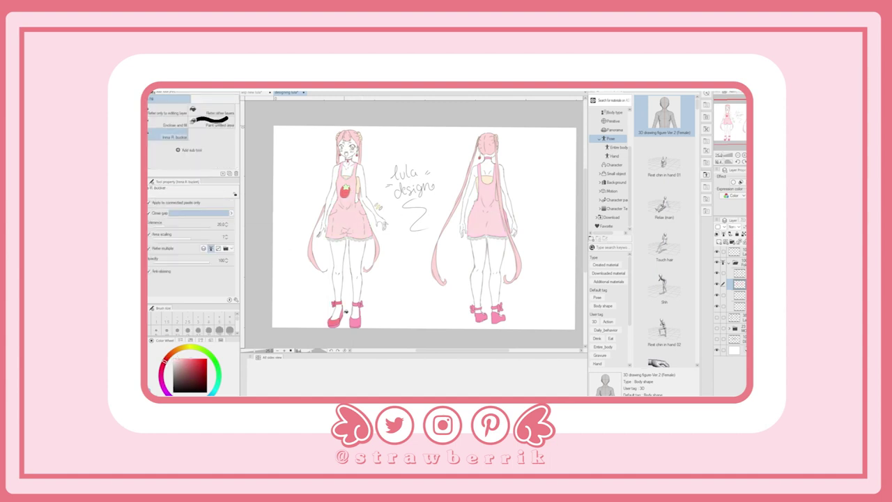
# Fill both figures' shoes a deeper red; try a light pink page background and undo it
pyautogui.click(357, 320)
pyautogui.click(481, 318)
pyautogui.click(498, 317)
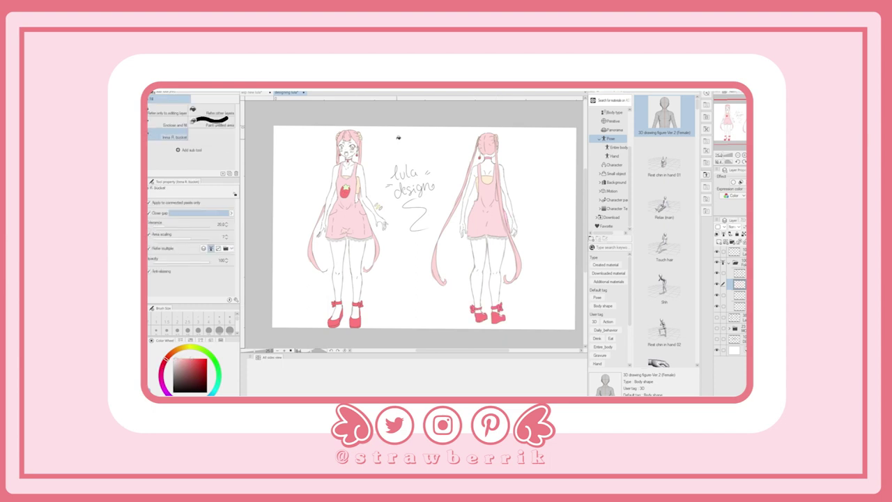
pyautogui.keyDown('ctrl'); pyautogui.keyDown('shift'); pyautogui.click(348, 131); pyautogui.keyUp('shift'); pyautogui.keyUp('ctrl')
pyautogui.click(341, 152)
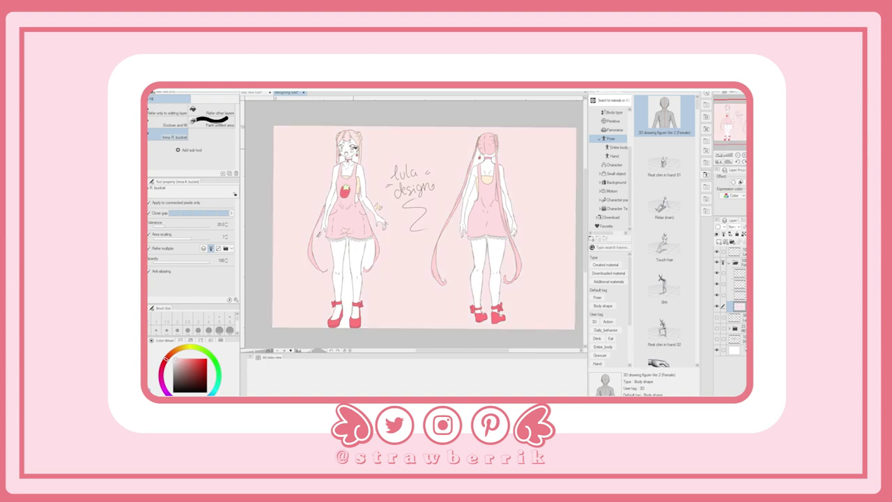
pyautogui.hotkey('ctrl', 'z')
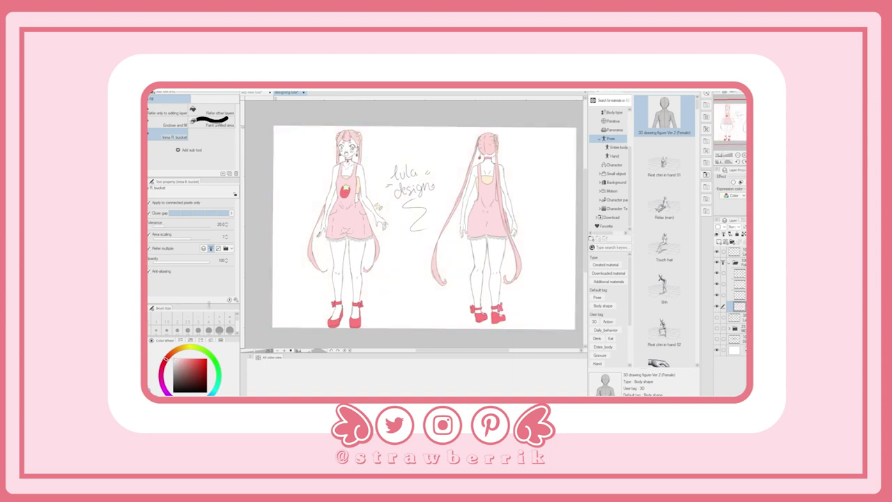
# Clear and refill the front overalls a fuller pink, then choose an orange skin tone
pyautogui.click(354, 221)
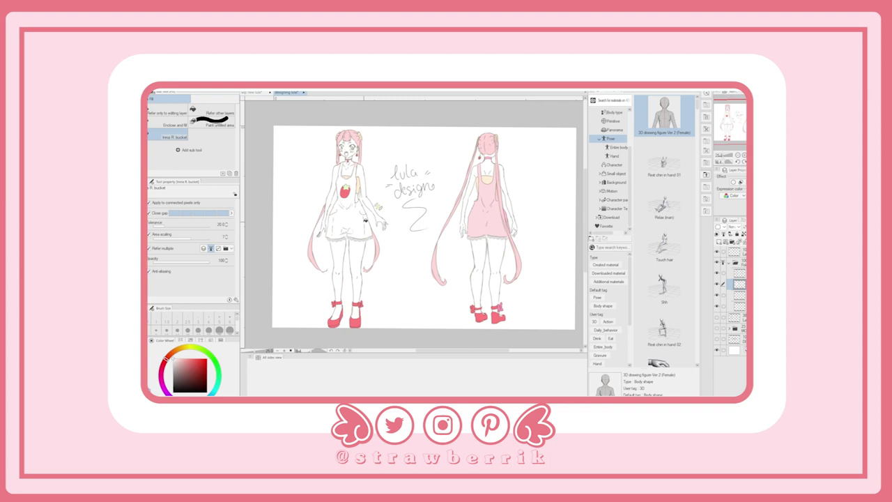
pyautogui.click(363, 221)
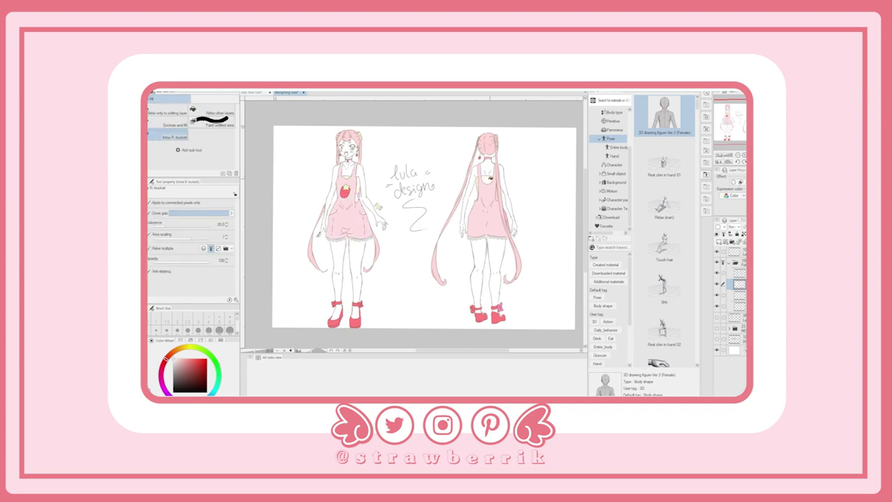
pyautogui.scroll(2, 359, 139)
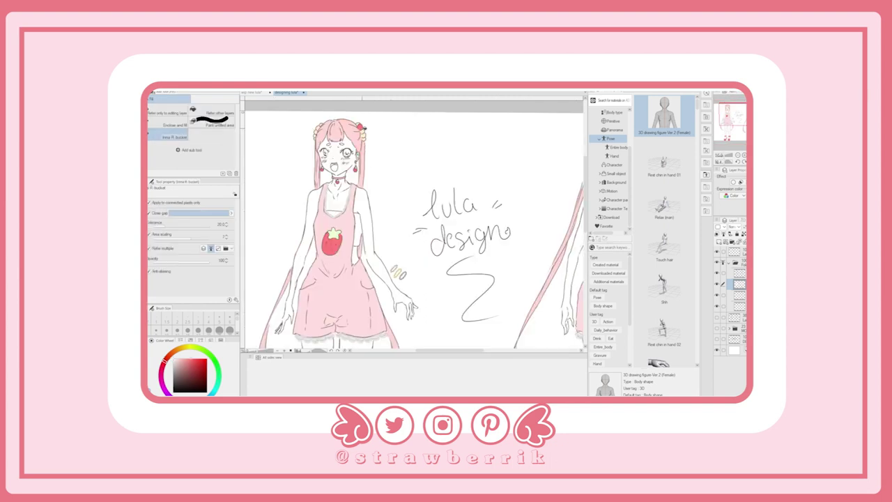
pyautogui.hscroll(5, 317, 132)
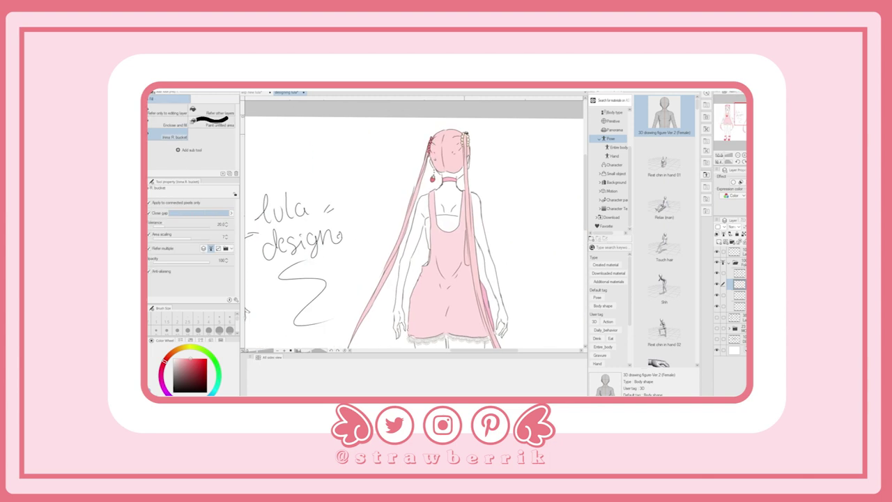
pyautogui.scroll(-3, 455, 193)
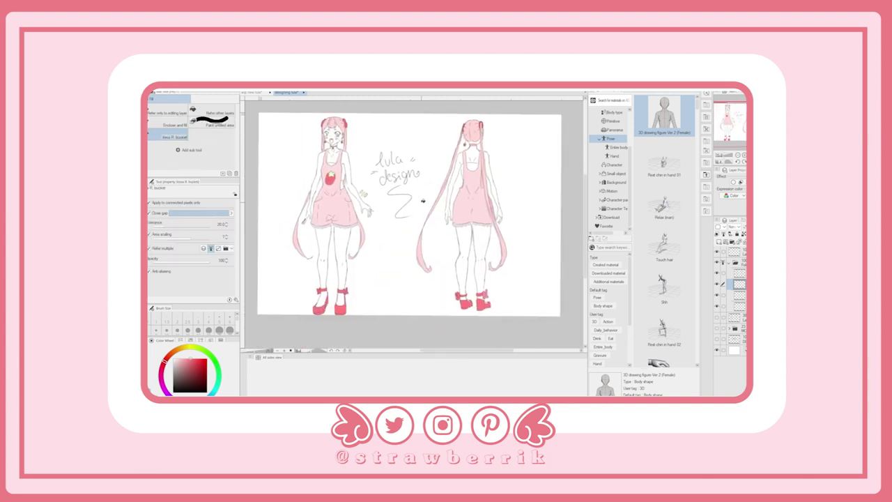
pyautogui.click(178, 357)
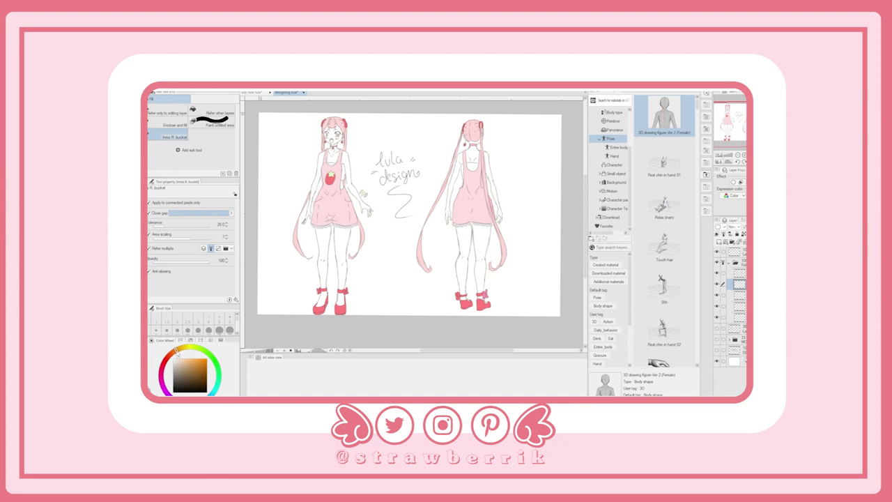
# Fill the front figure's legs and the back figure's legs and arms with the skin tone
pyautogui.moveTo(326, 235); pyautogui.dragTo(332, 283)
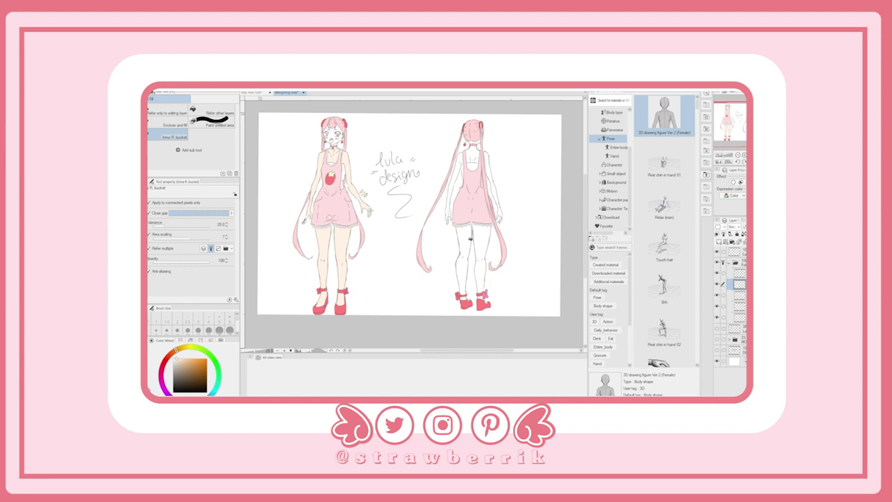
pyautogui.click(474, 258)
pyautogui.click(454, 181)
pyautogui.click(492, 184)
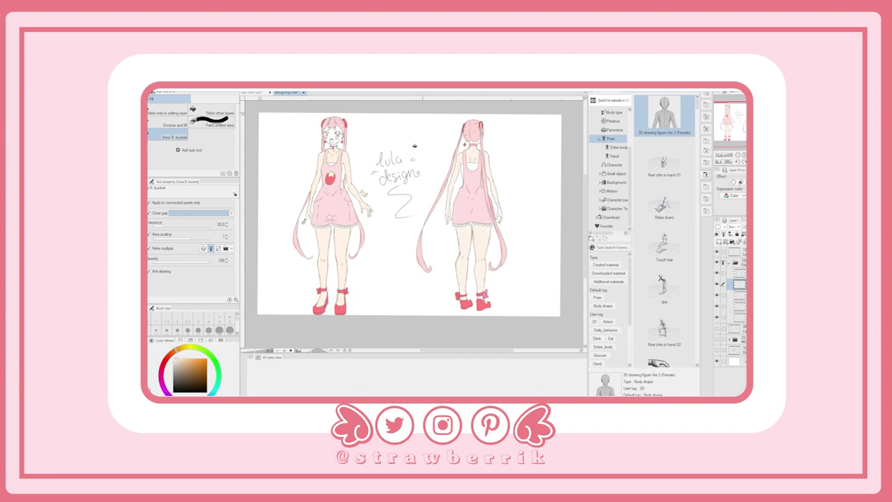
# Fill the face's skin area with the same skin tone
pyautogui.scroll(3, 335, 135)
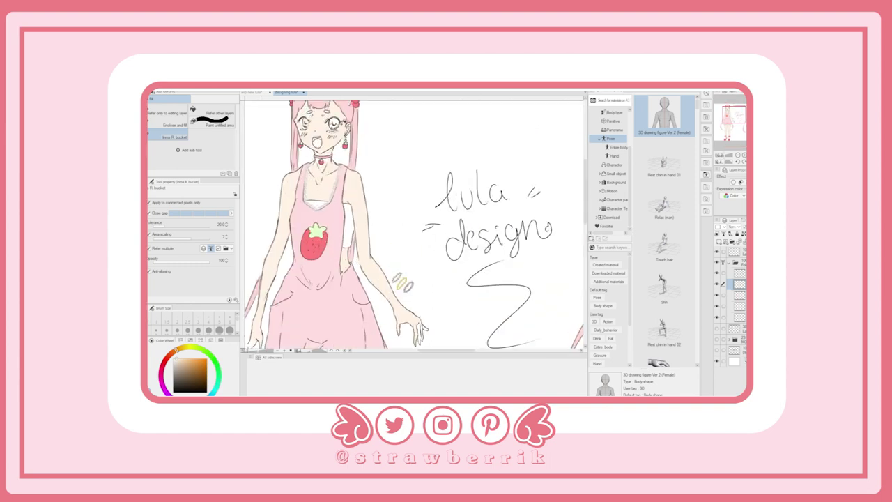
pyautogui.moveTo(502, 223); pyautogui.dragTo(259, 254)
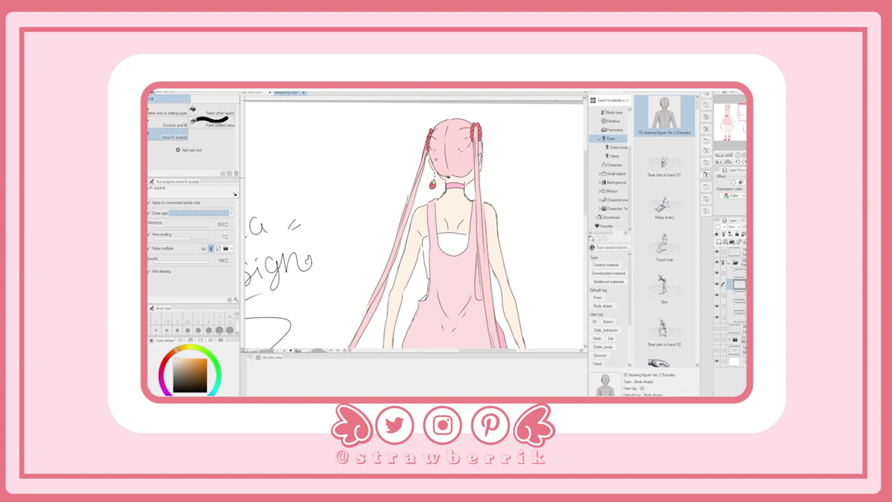
pyautogui.scroll(-2, 414, 224)
pyautogui.moveTo(432, 264); pyautogui.dragTo(452, 219)
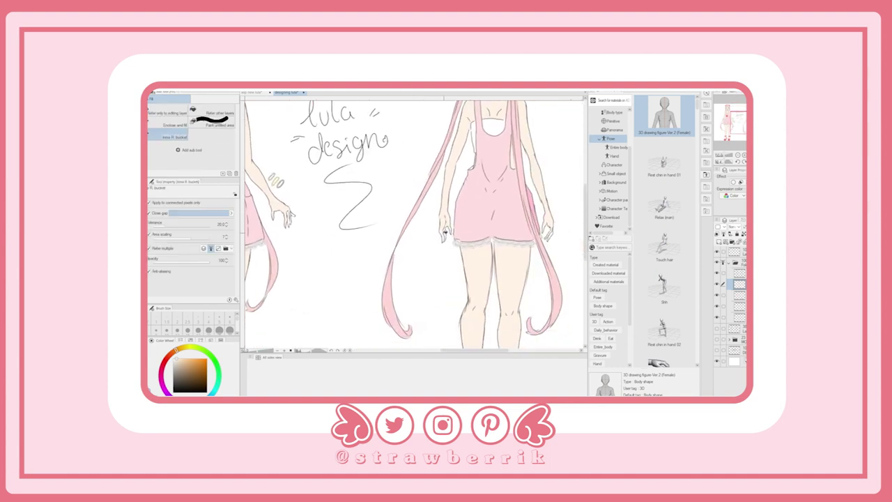
pyautogui.moveTo(291, 216); pyautogui.dragTo(246, 127)
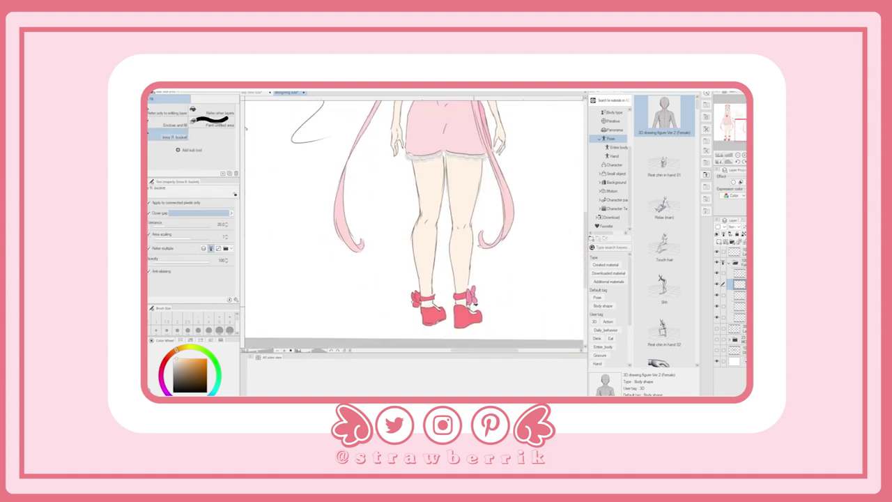
pyautogui.scroll(-3, 246, 127)
pyautogui.scroll(3, 334, 202)
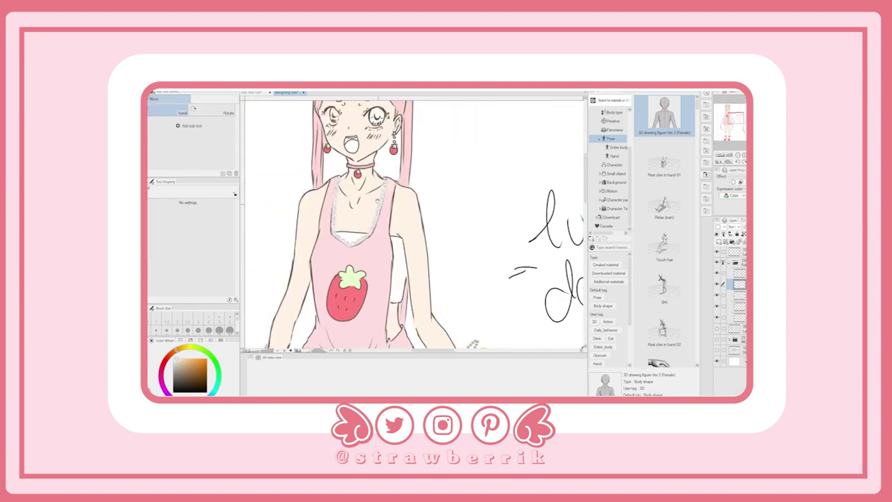
pyautogui.press('g')
pyautogui.scroll(3, 411, 224)
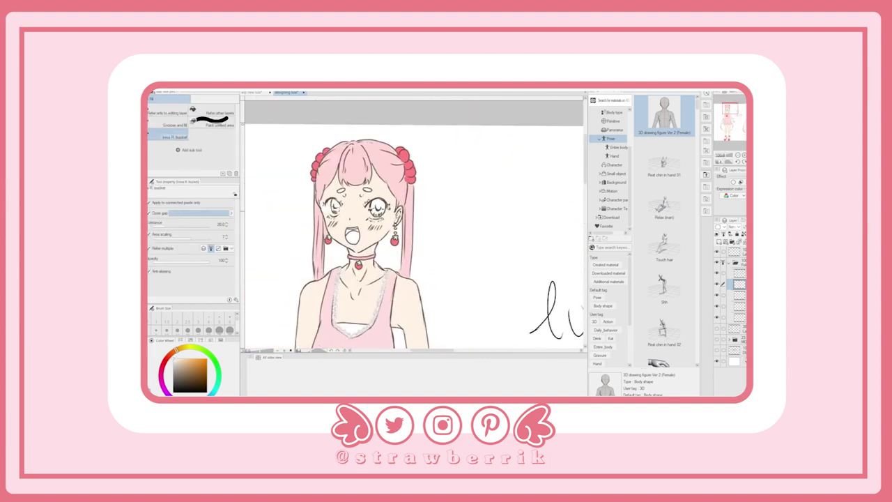
pyautogui.click(370, 209)
# Re-apply the skin-tone fill on the face
pyautogui.press('b')
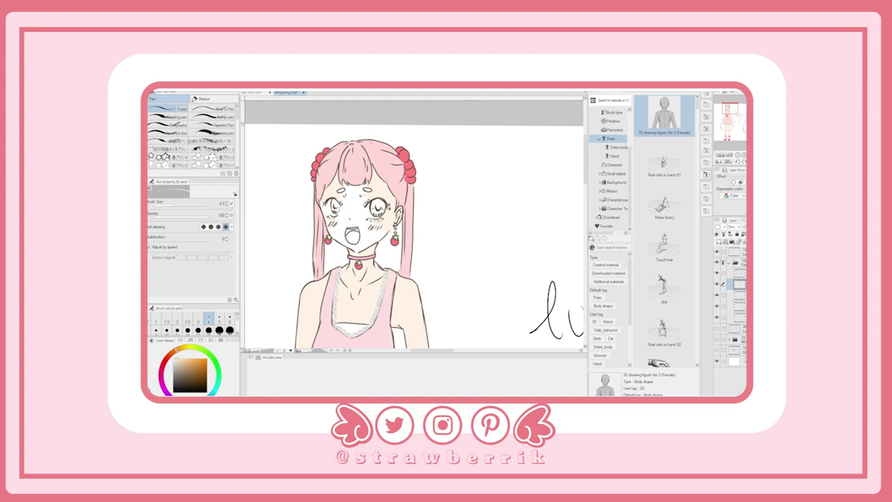
pyautogui.press('g')
pyautogui.click(345, 224)
pyautogui.press('p')
pyautogui.press('b')
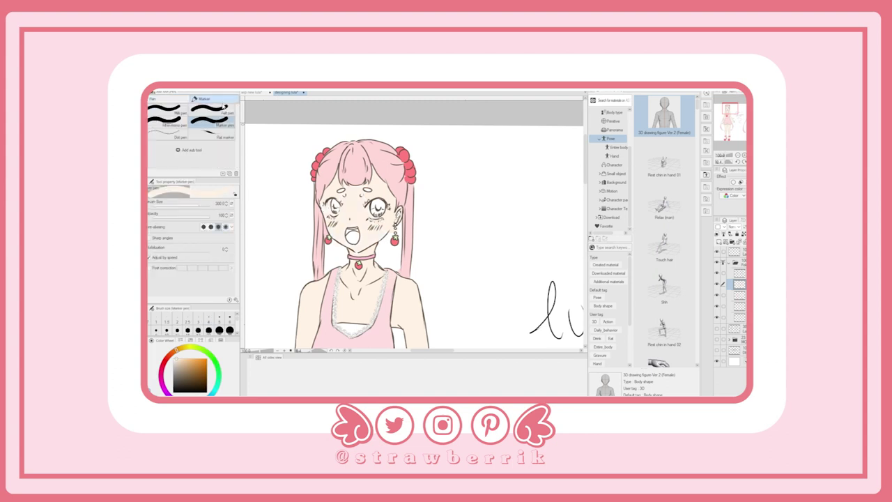
pyautogui.press('i')
pyautogui.press('p')
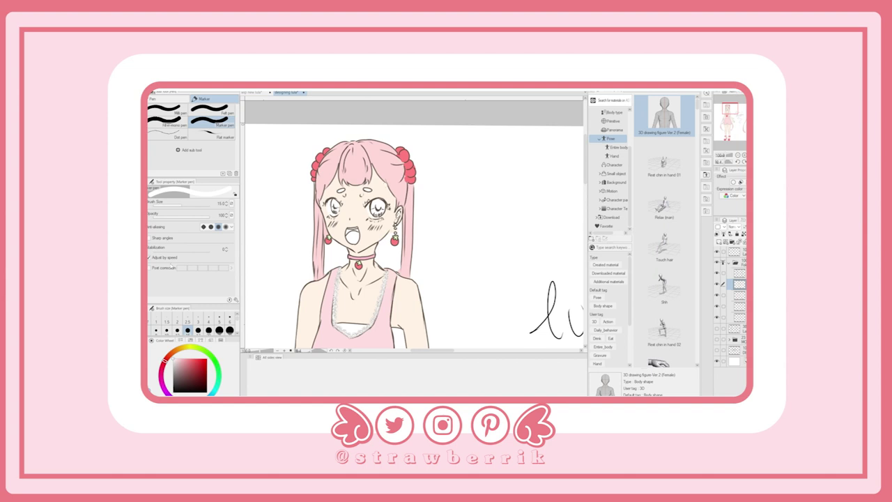
# Fill both of the front figure's eyes a bright yellow
pyautogui.click(193, 352)
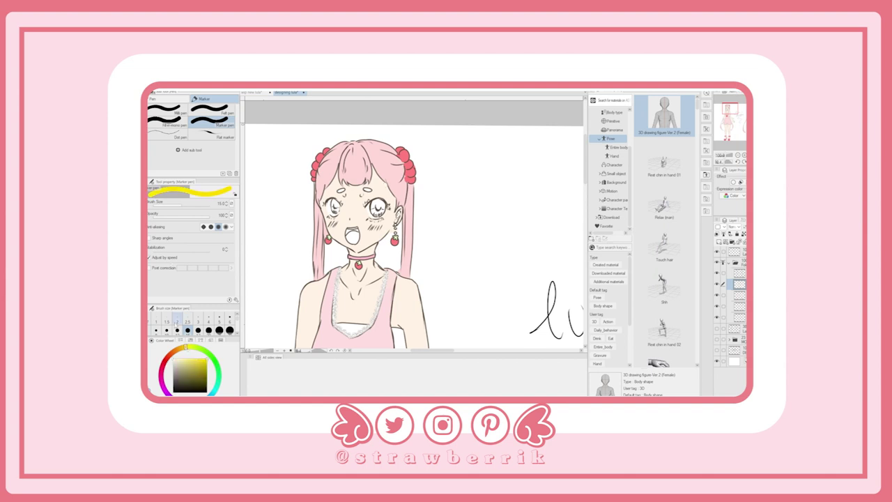
pyautogui.press('g')
pyautogui.click(379, 208)
pyautogui.click(336, 206)
pyautogui.scroll(-3, 405, 201)
pyautogui.scroll(4, 403, 202)
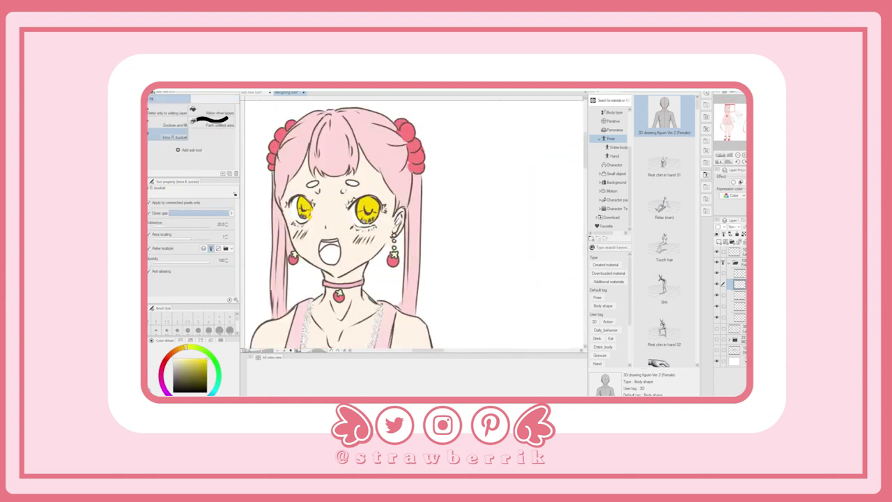
# Switch to the Eraser and shrink it to size 1.5
pyautogui.press('e')
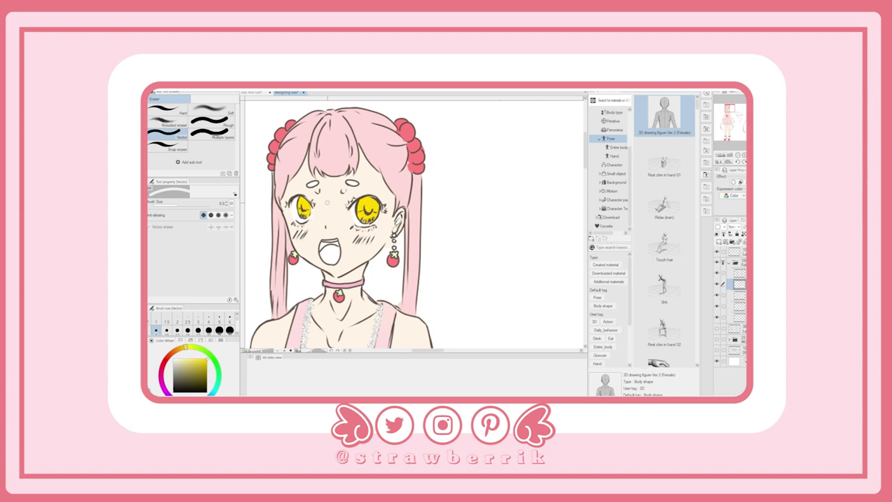
pyautogui.scroll(3, 326, 202)
pyautogui.press('[')
pyautogui.press('[')
pyautogui.press('[')
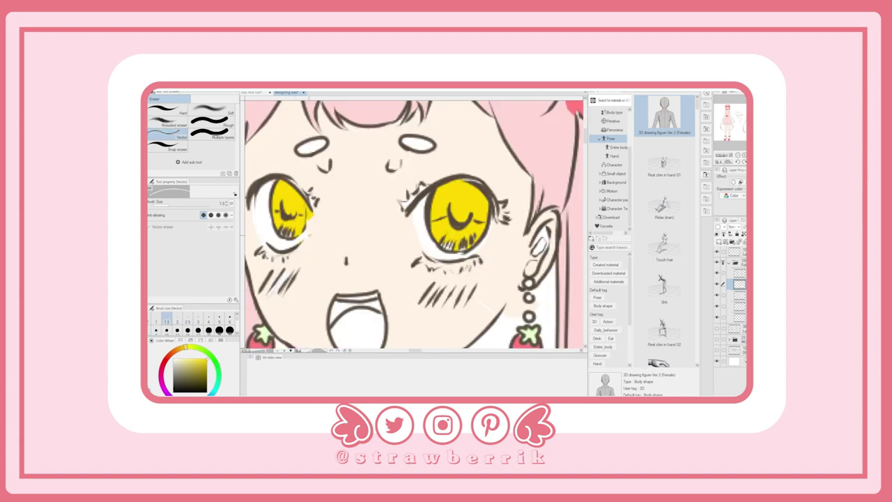
pyautogui.scroll(-4, 414, 223)
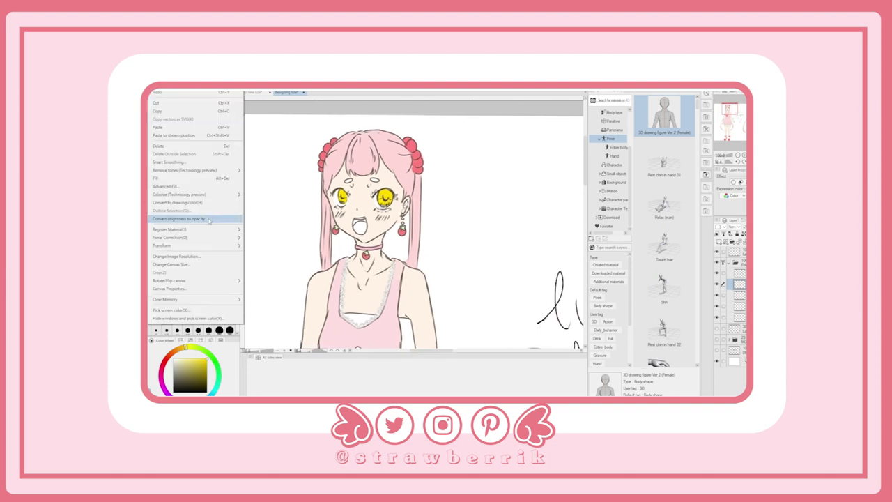
# Shift the eyes' yellow hue with Hue/Saturation/Luminosity
pyautogui.moveTo(199, 233)
pyautogui.click(279, 237)
pyautogui.moveTo(432, 233)
pyautogui.mouseDown()
pyautogui.moveTo(374, 233)
pyautogui.moveTo(493, 231)
pyautogui.moveTo(379, 233)
pyautogui.moveTo(435, 231)
pyautogui.mouseUp()
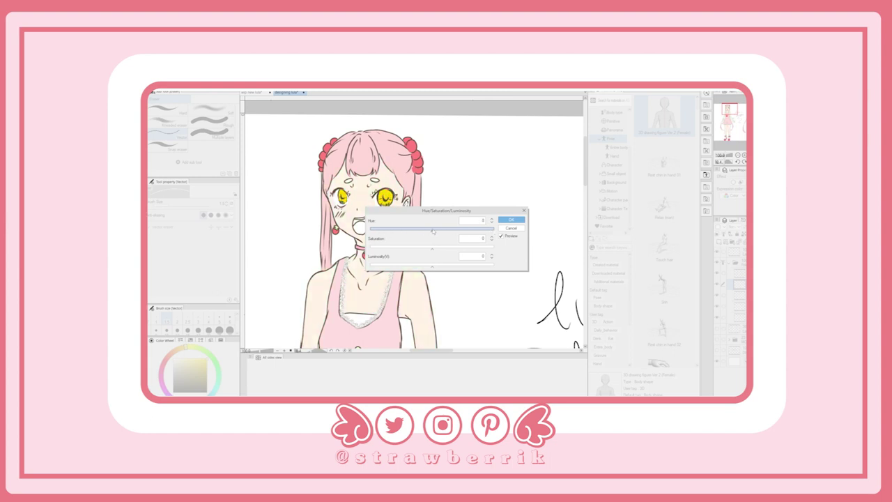
pyautogui.click(511, 219)
# Bucket-fill the inside of the mouth with a dark red shade
pyautogui.press('g')
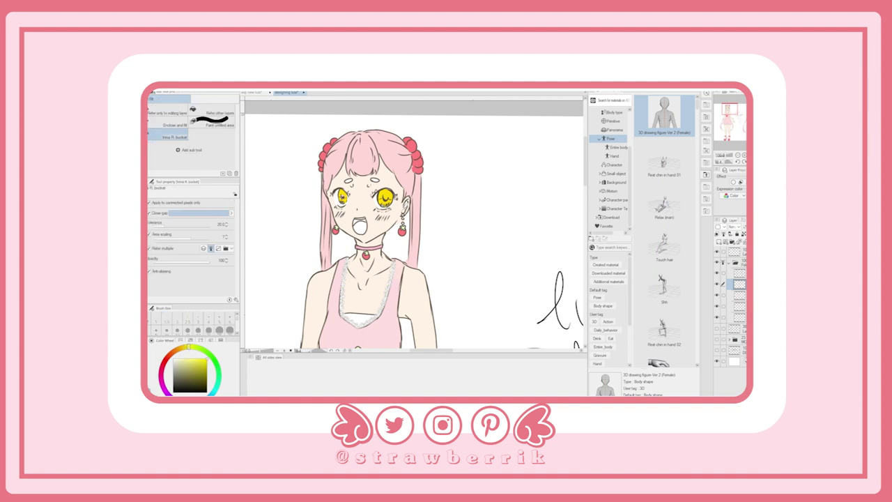
pyautogui.hotkey('ctrl', '-')
pyautogui.hotkey('ctrl', '-')
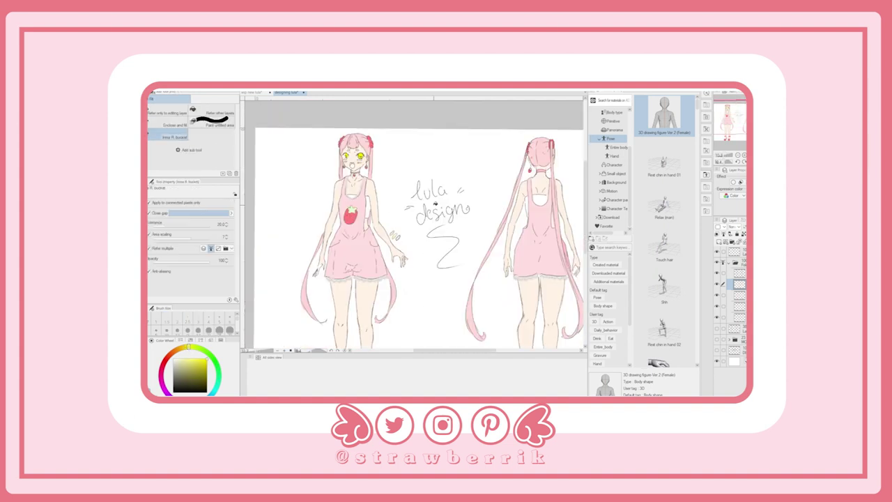
pyautogui.hotkey('ctrl', '+')
pyautogui.hotkey('ctrl', '+')
pyautogui.click(187, 365)
pyautogui.moveTo(186, 352); pyautogui.dragTo(167, 358)
pyautogui.click(383, 247)
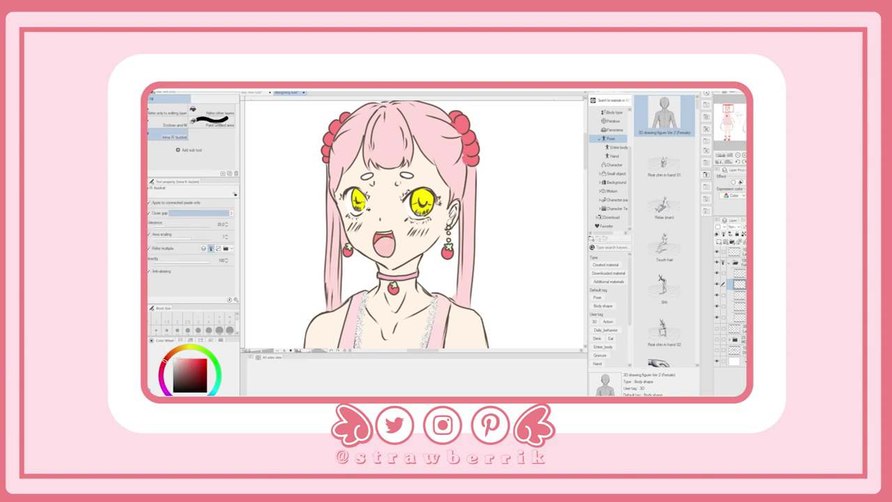
pyautogui.scroll(2, 493, 324)
# Delete the rough 'lula design' sketch title
pyautogui.press('e')
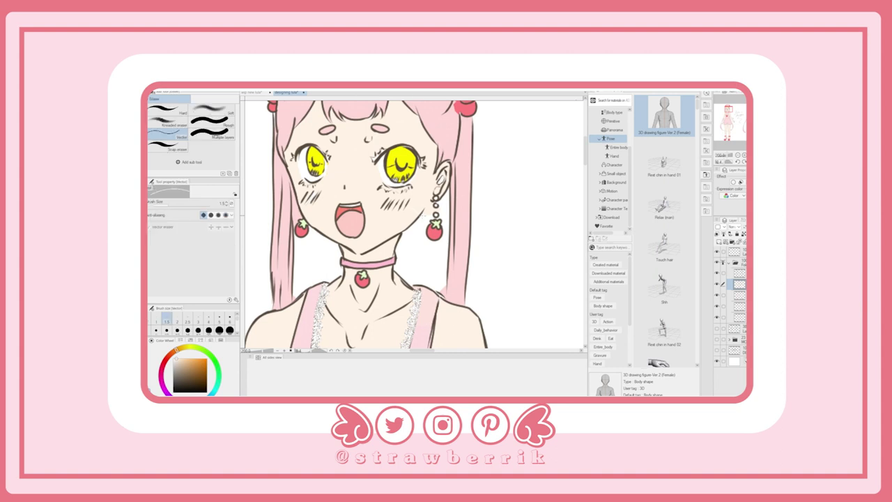
pyautogui.scroll(-5, 440, 216)
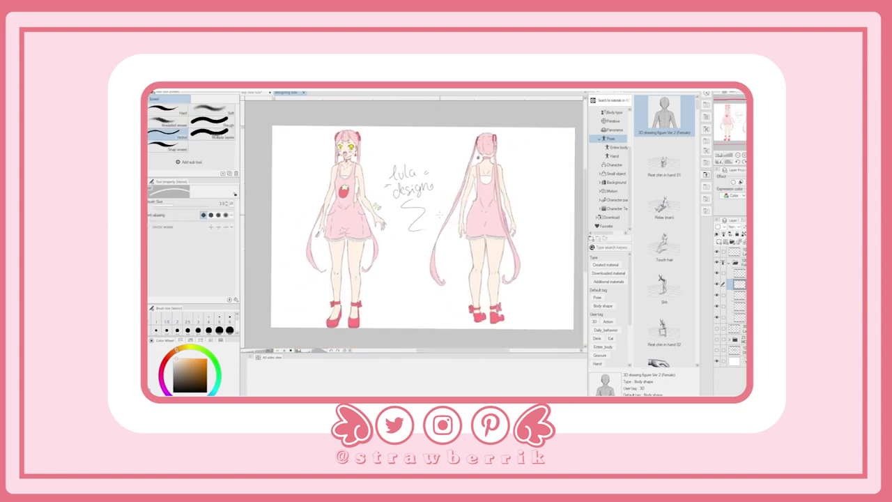
pyautogui.press('Delete')
# Type a red three-line title 'Lula / Character / Design' between the figures
pyautogui.click(160, 375)
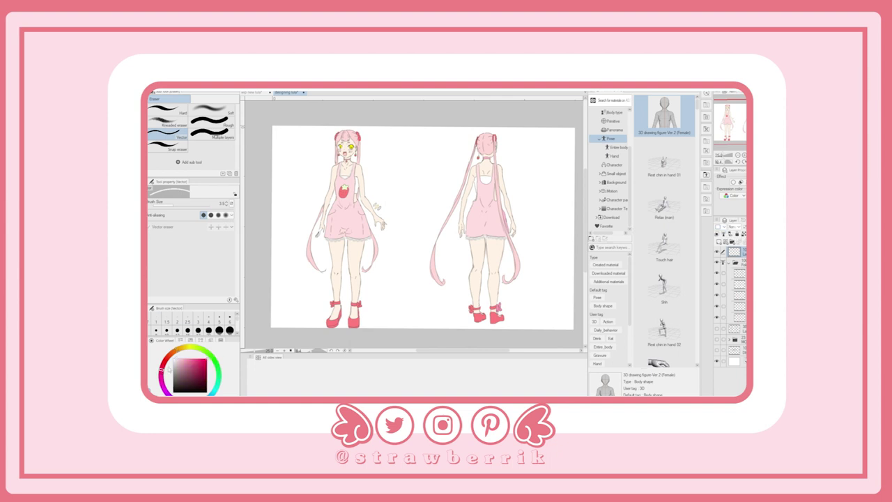
pyautogui.press('t')
pyautogui.click(401, 166)
pyautogui.write('Lula')
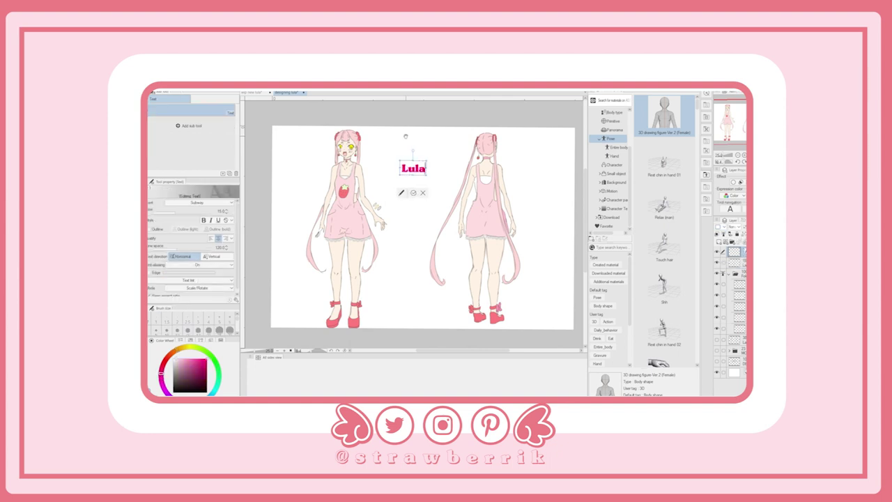
pyautogui.press('Return')
pyautogui.write('Character')
pyautogui.press('Return')
pyautogui.write('Design')
# Rotate the title counter-clockwise so it sits at an angle
pyautogui.moveTo(460, 159); pyautogui.dragTo(453, 152)
pyautogui.press('k')
pyautogui.scroll(-1, 423, 217)
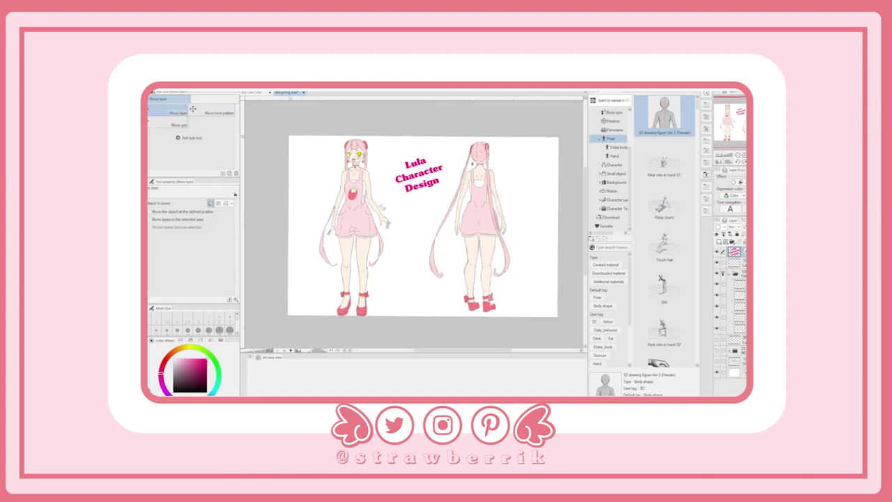
pyautogui.scroll(1, 435, 243)
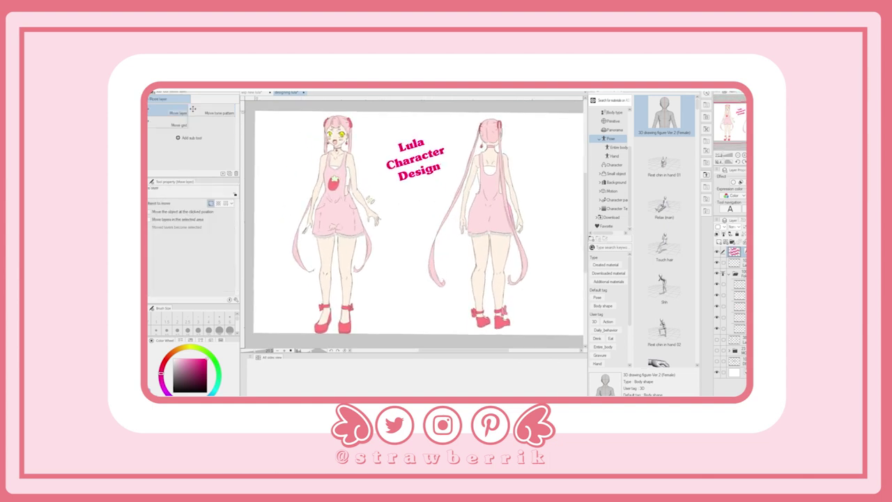